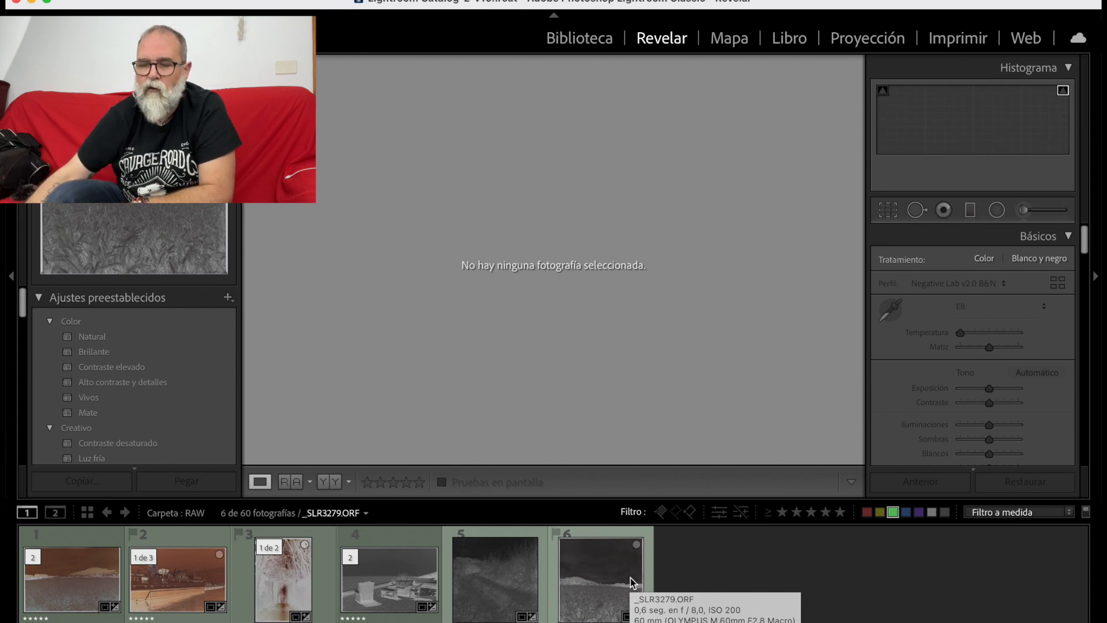
Set the white balance of the first wheat field negative, _SLR3248.ORF, by sampling the film border at its upper right corner
left_click(96, 547)
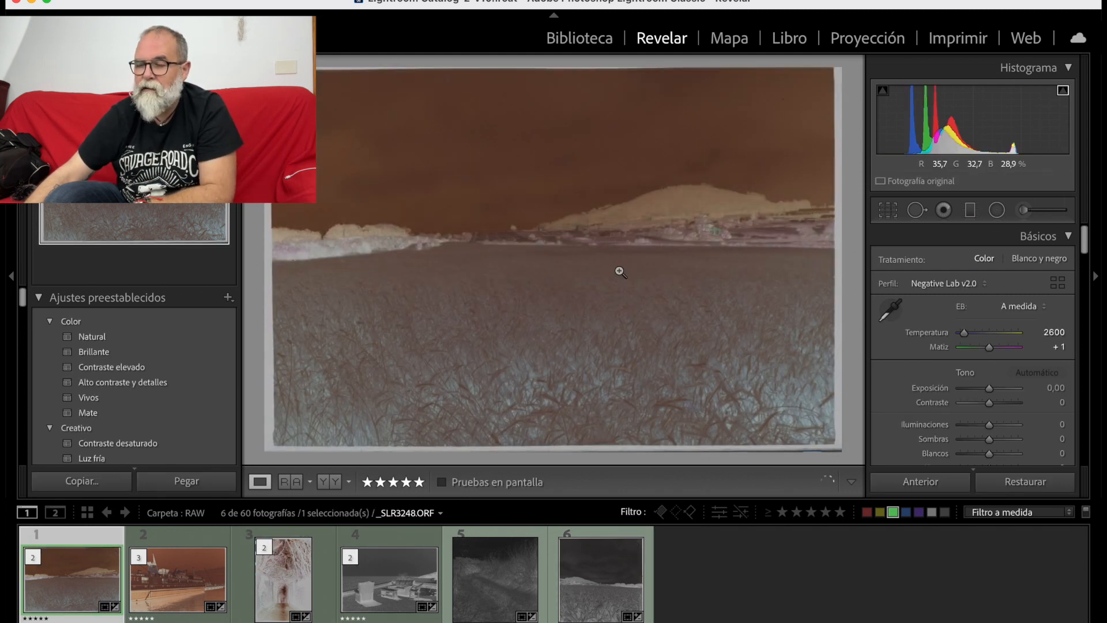
left_click(888, 314)
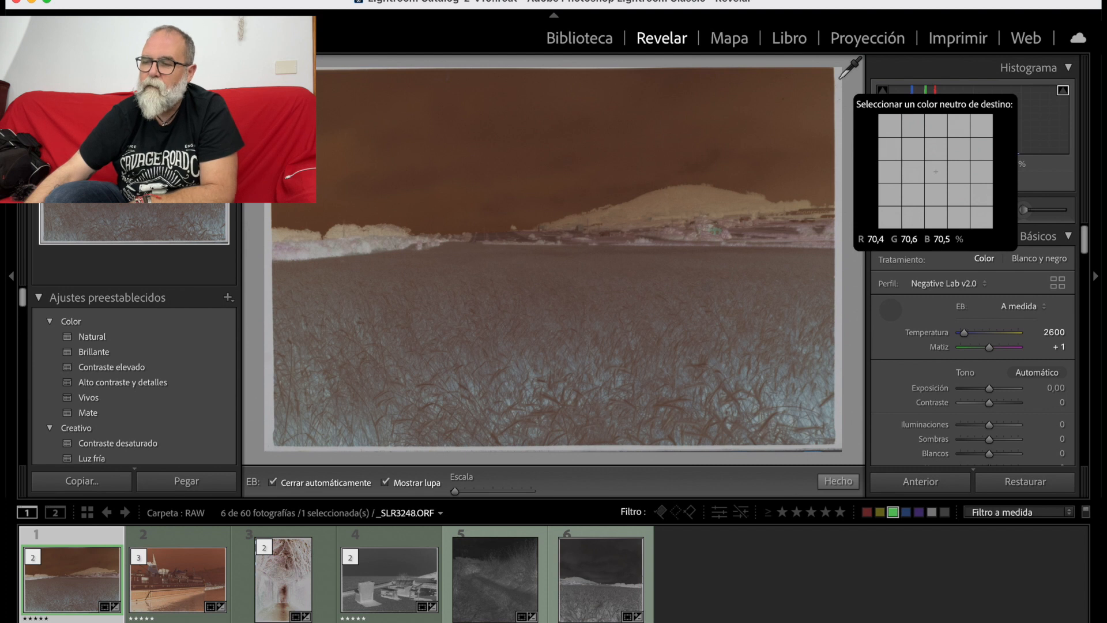
left_click(840, 78)
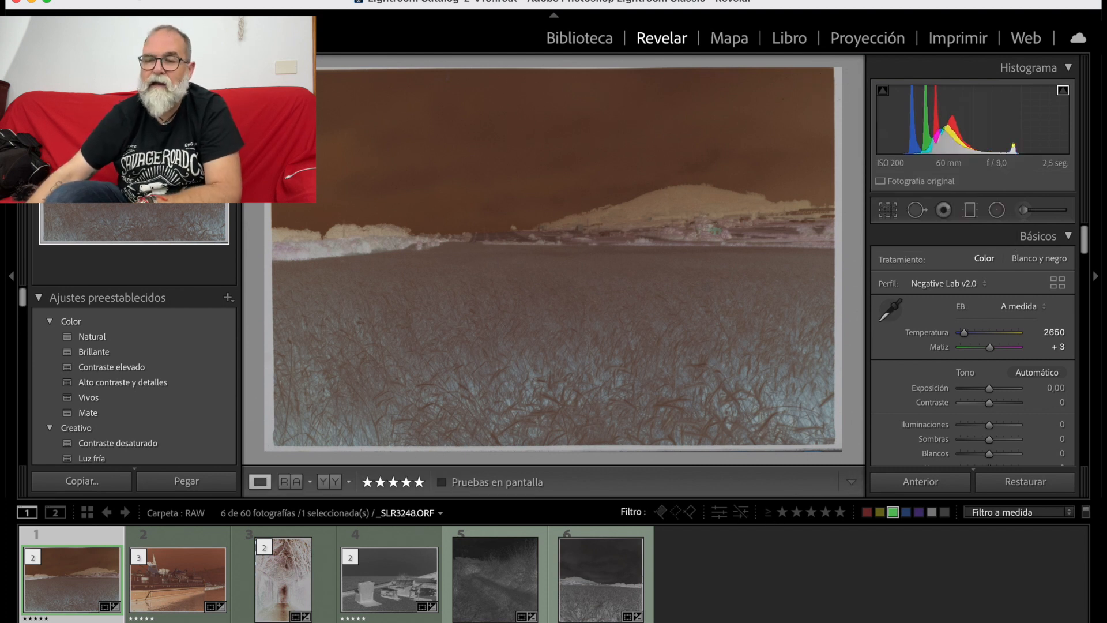
Convert the negative in the Negative Lab Pro plugin, using Digital Camera as the source and the Basic color model
left_click(164, 1)
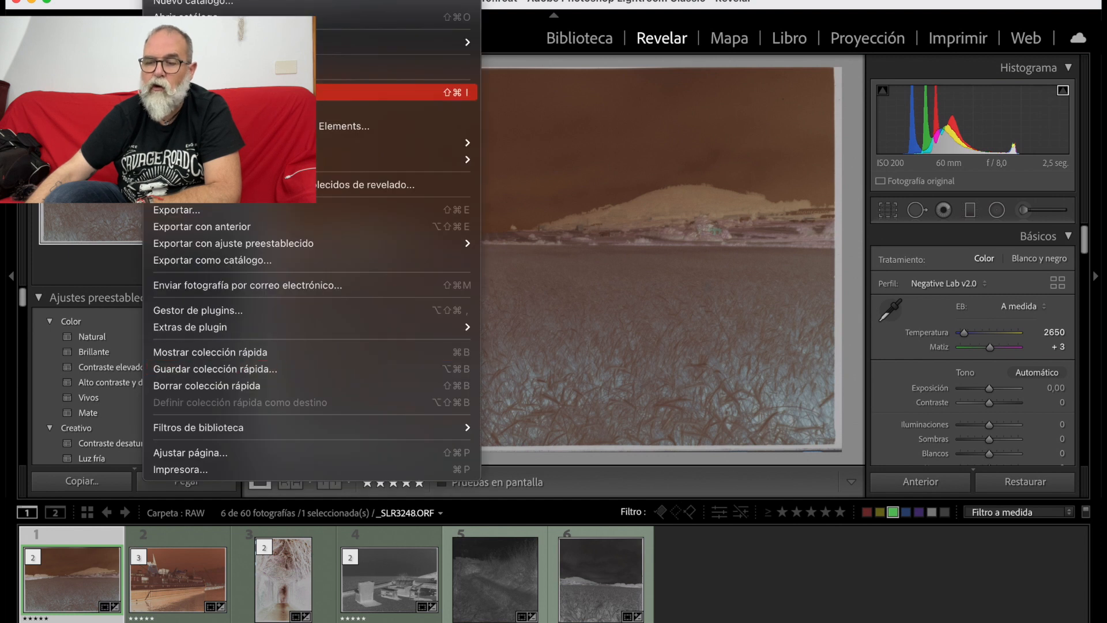
left_click(841, 594)
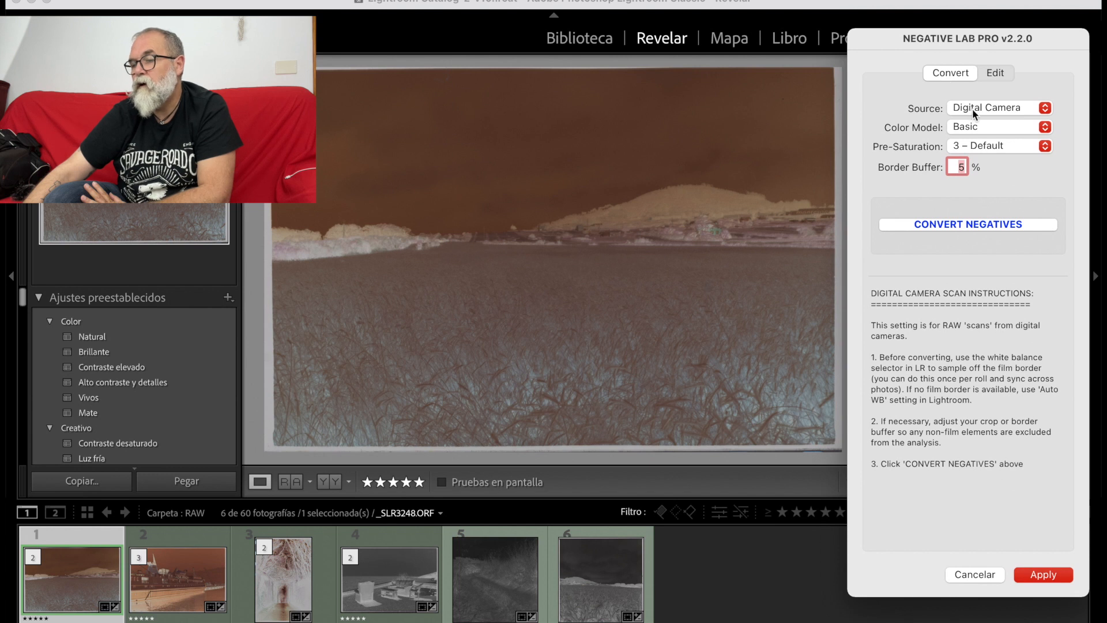
left_click(990, 109)
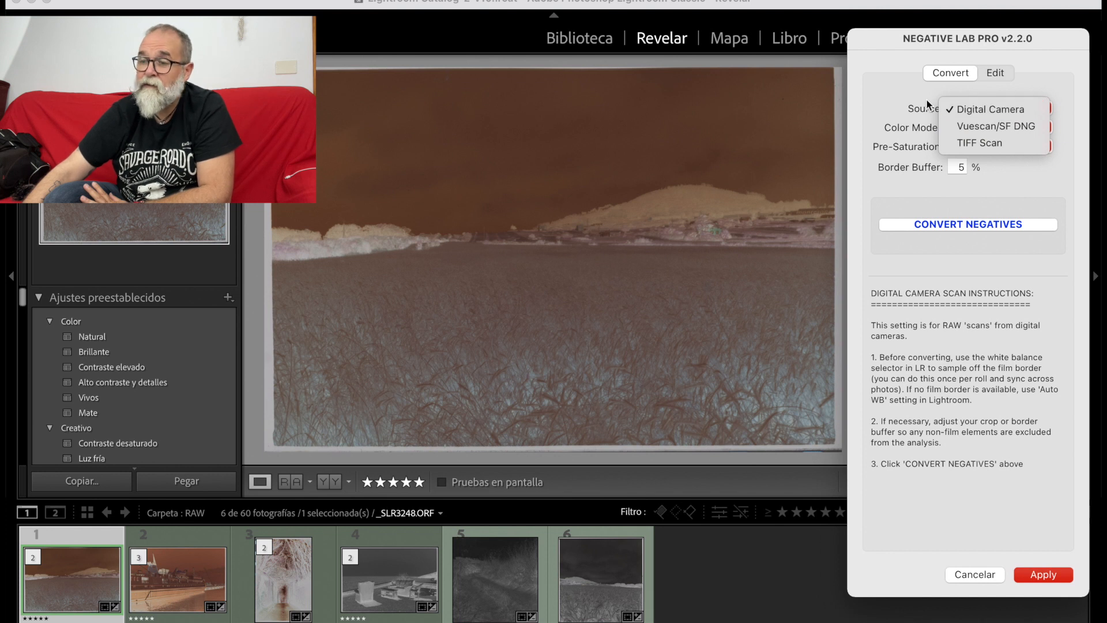
left_click(988, 113)
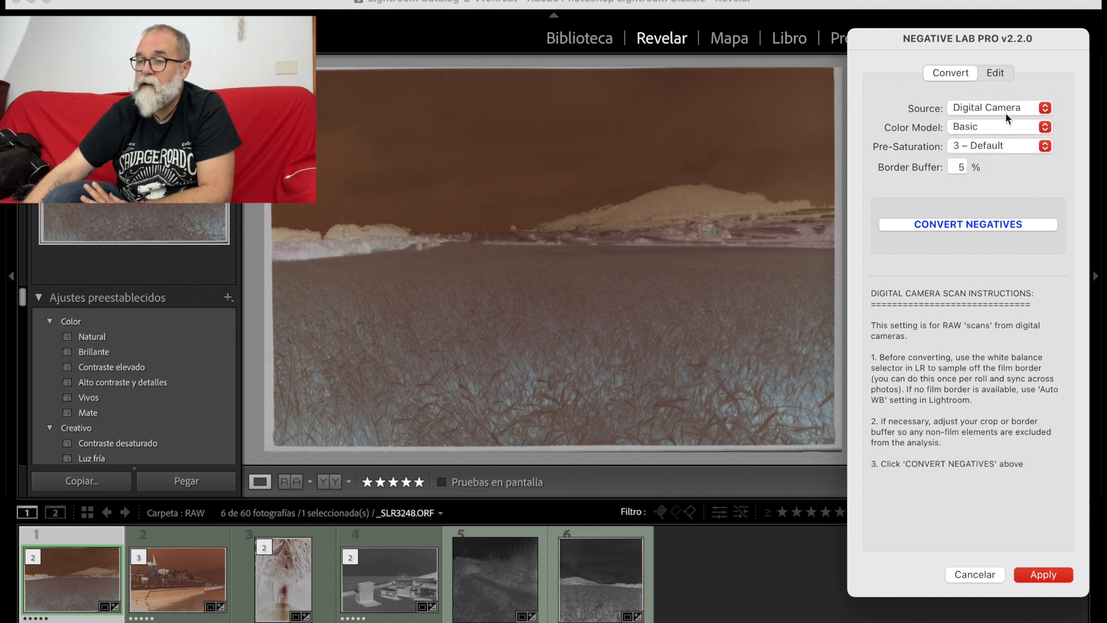
left_click(975, 127)
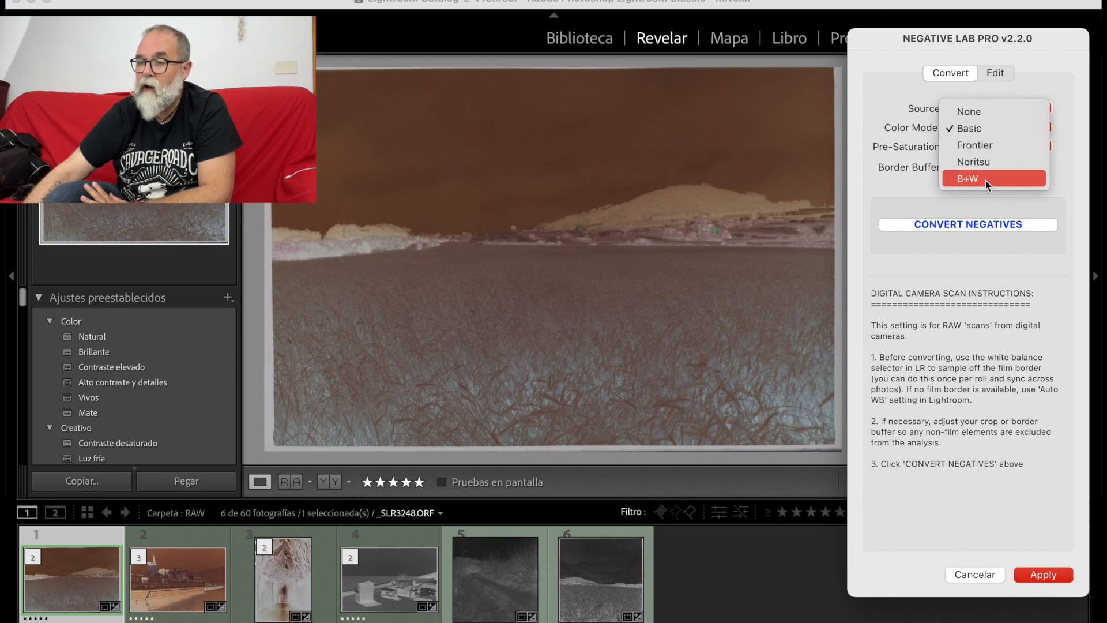
left_click(872, 86)
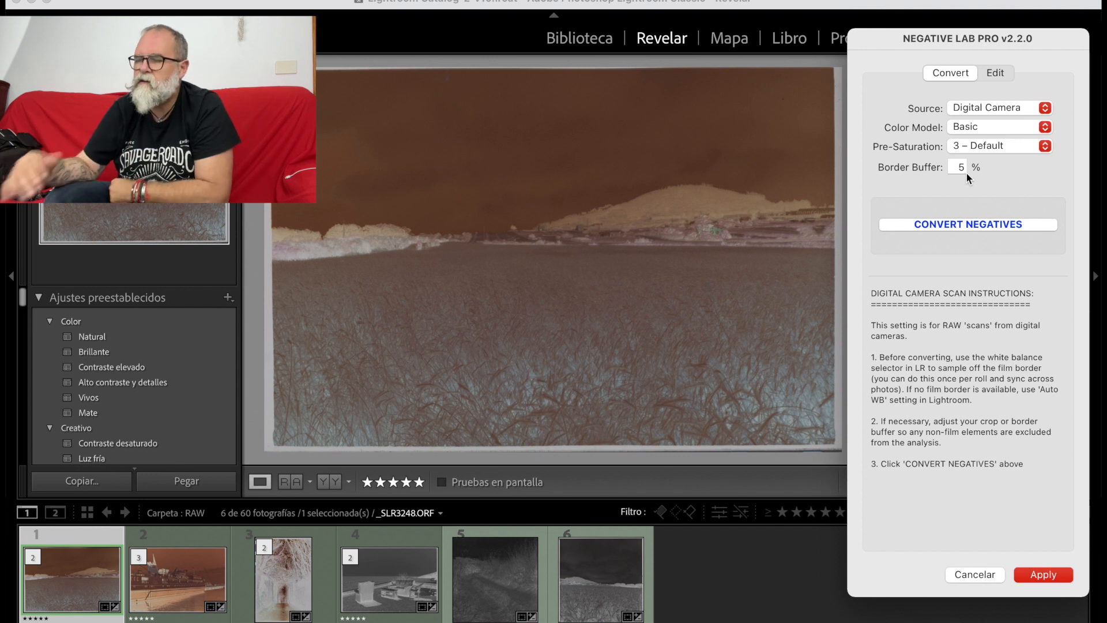
left_click(978, 225)
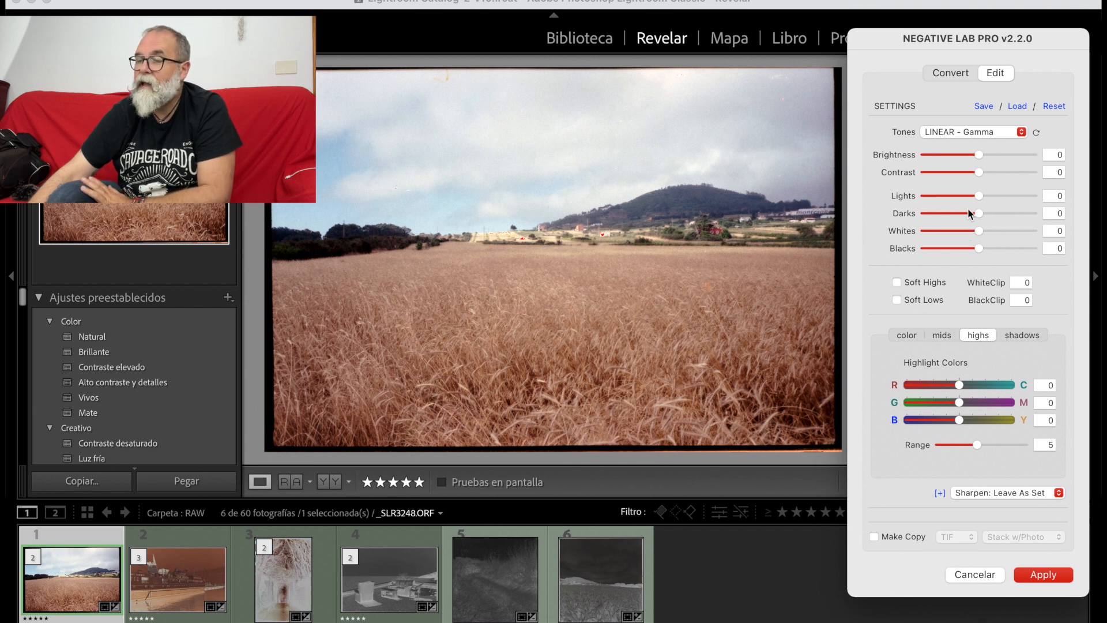
Try the tone profiles CINEMATIC - Log, CINEMATIC - Rich, CINEMATIC - Flat and LAB - Standard, and return to LINEAR - Gamma
left_click(966, 134)
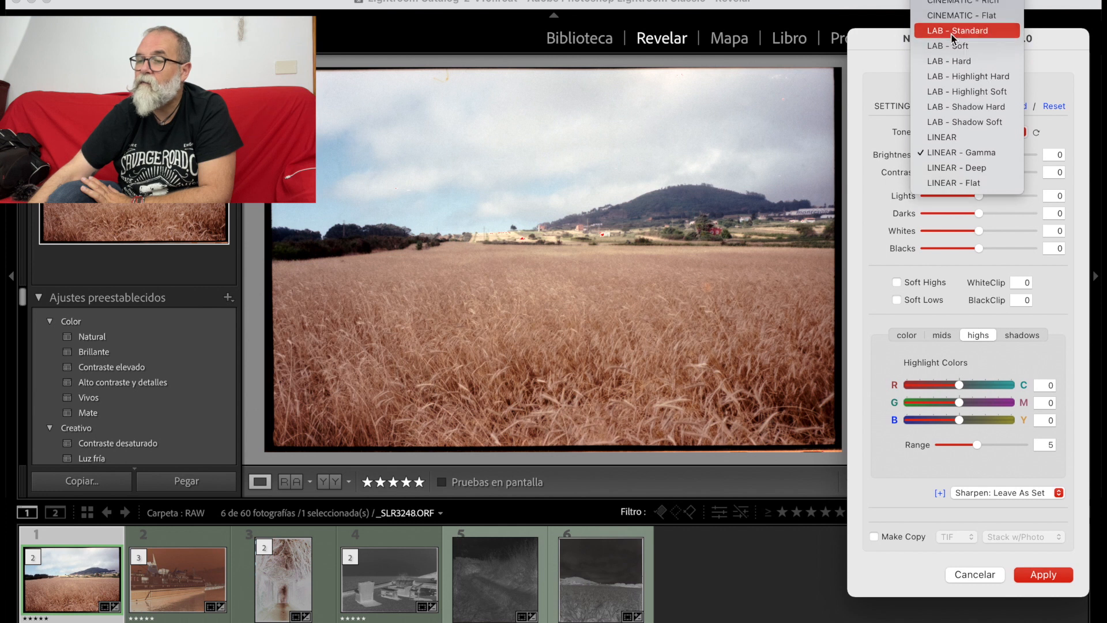
left_click(979, 1)
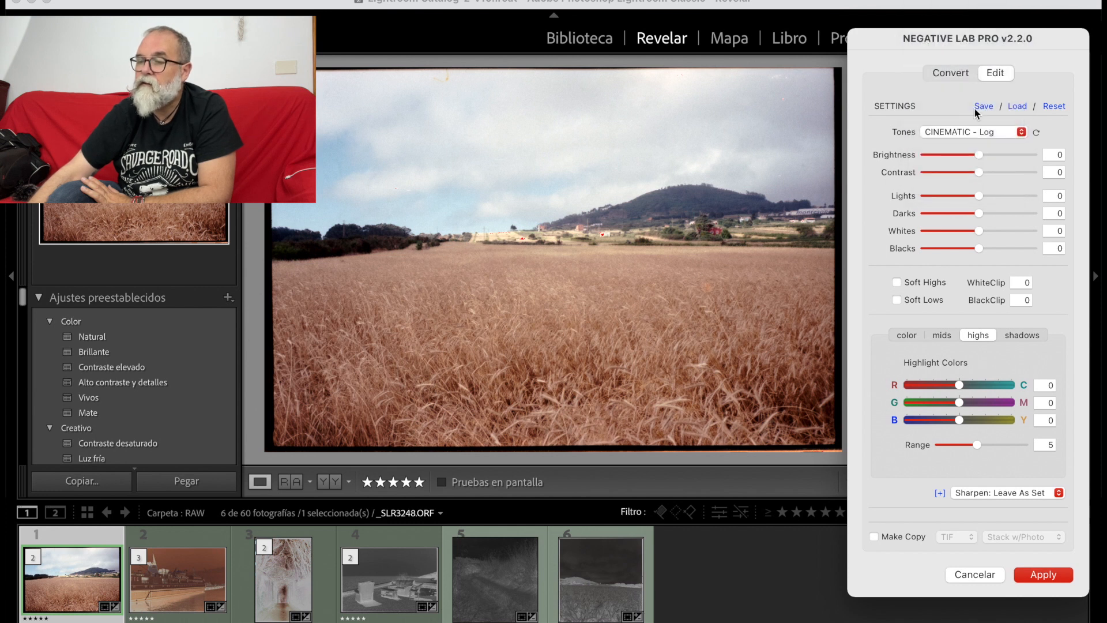
left_click(971, 134)
left_click(965, 150)
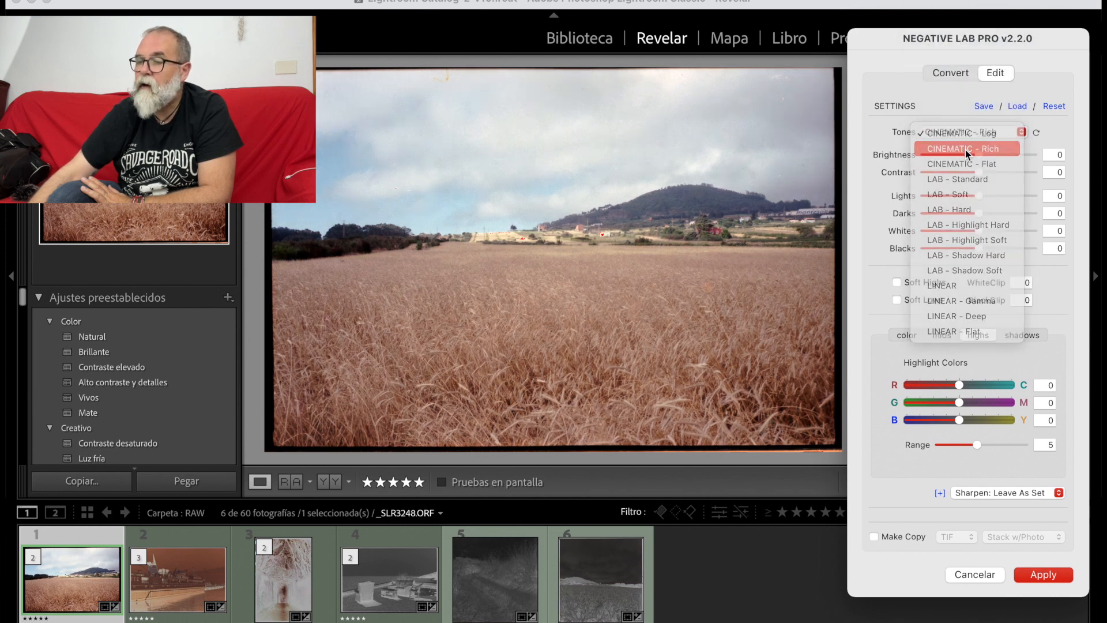
left_click(969, 135)
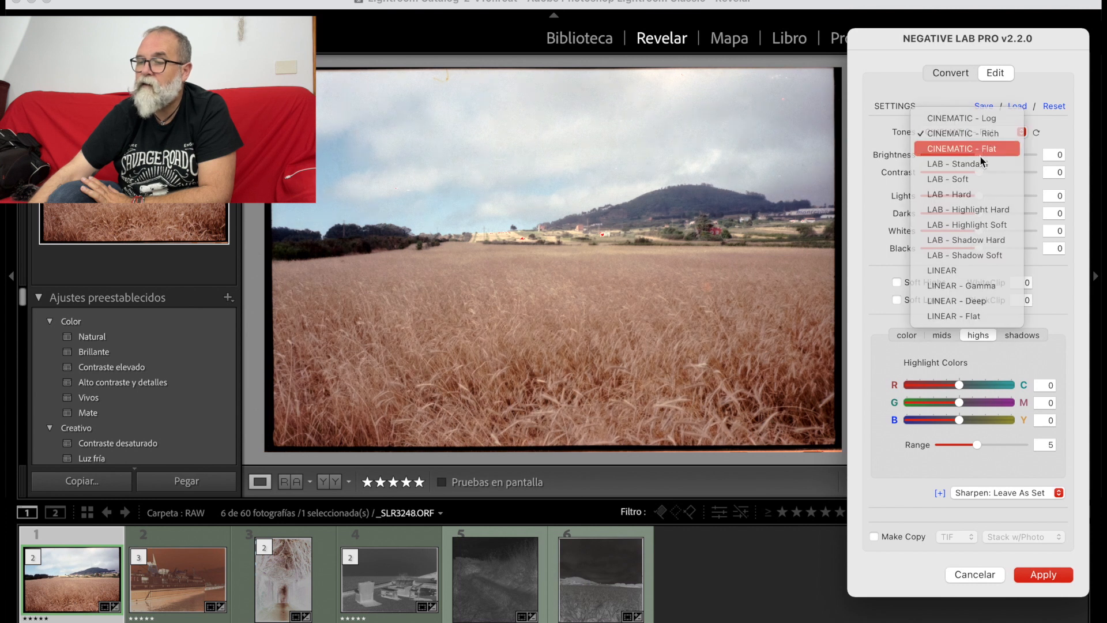
left_click(980, 149)
left_click(967, 133)
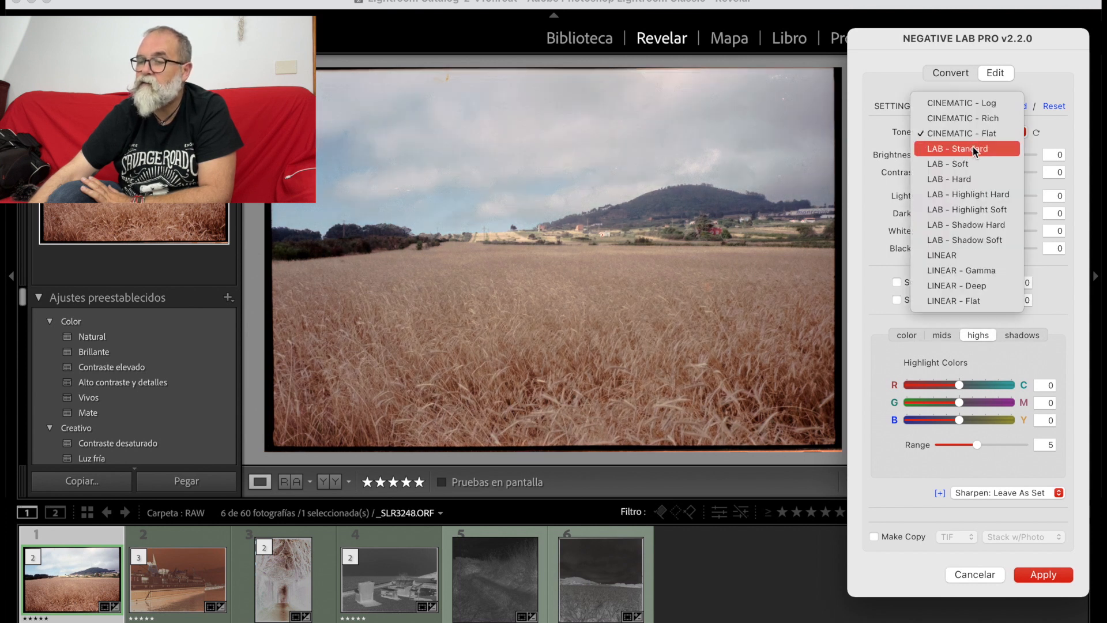
left_click(974, 148)
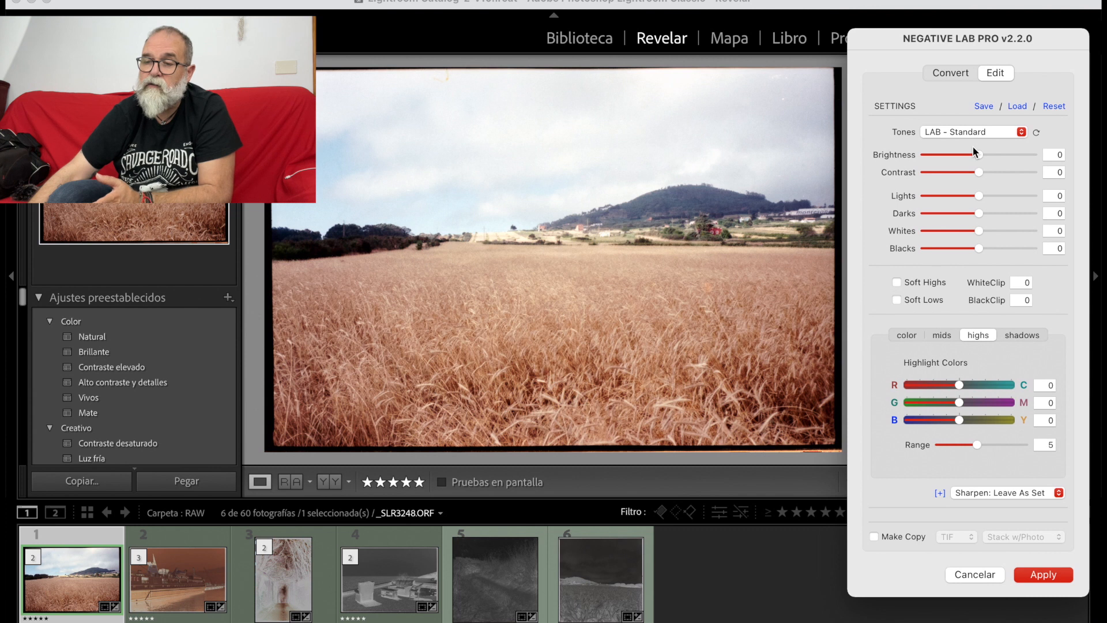
left_click(968, 132)
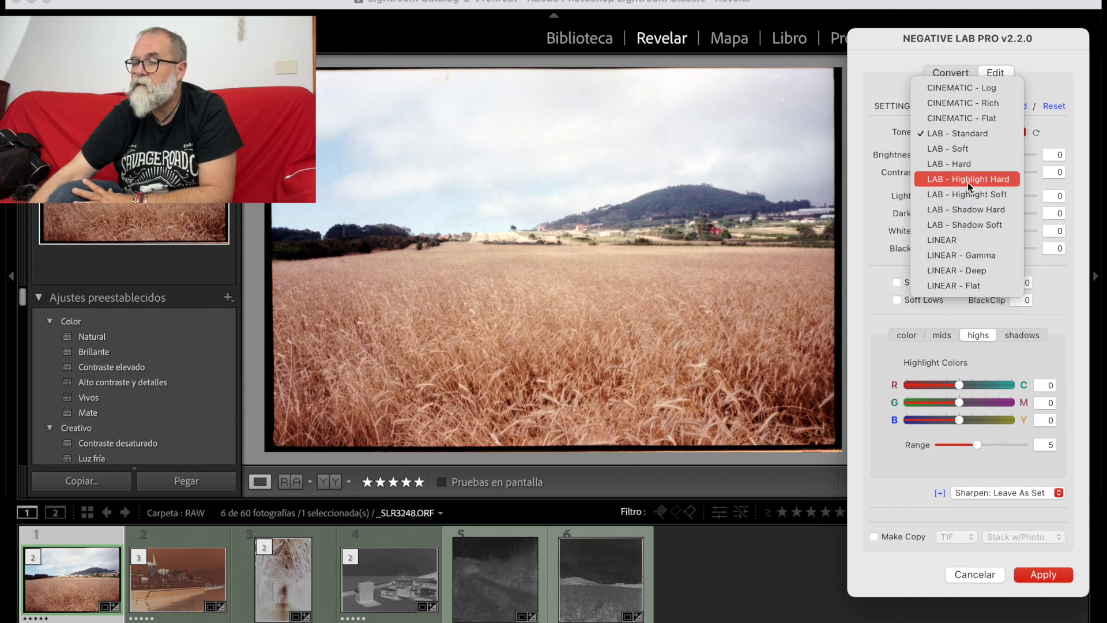
left_click(978, 261)
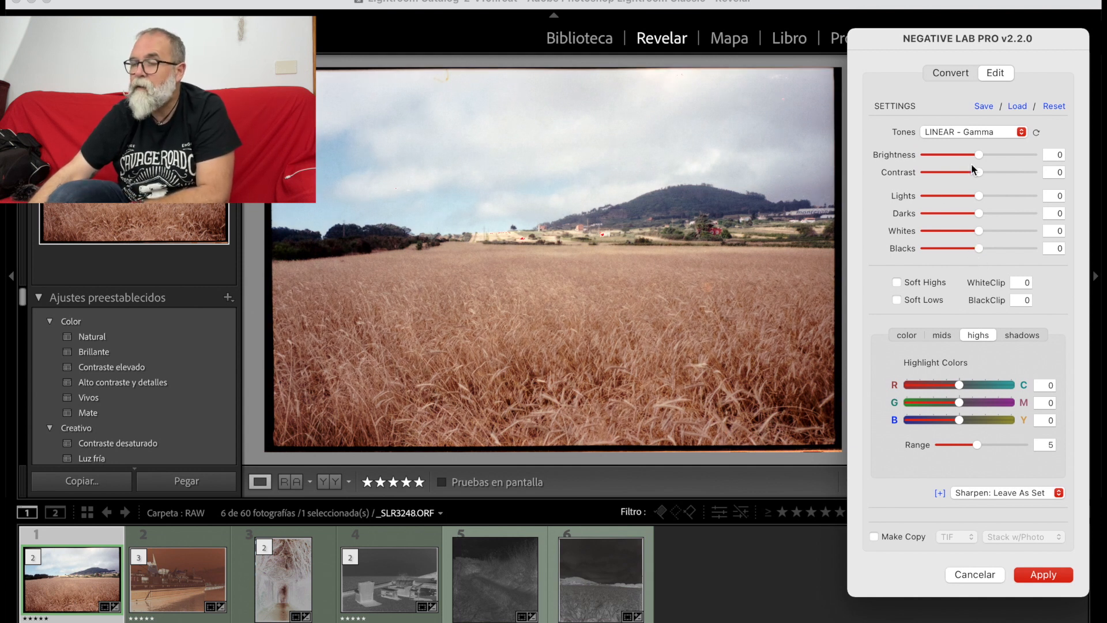
Try a Brightness of 20 and a Contrast of 27 in turn, resetting the settings after each
left_click_drag(978, 156, 1015, 157)
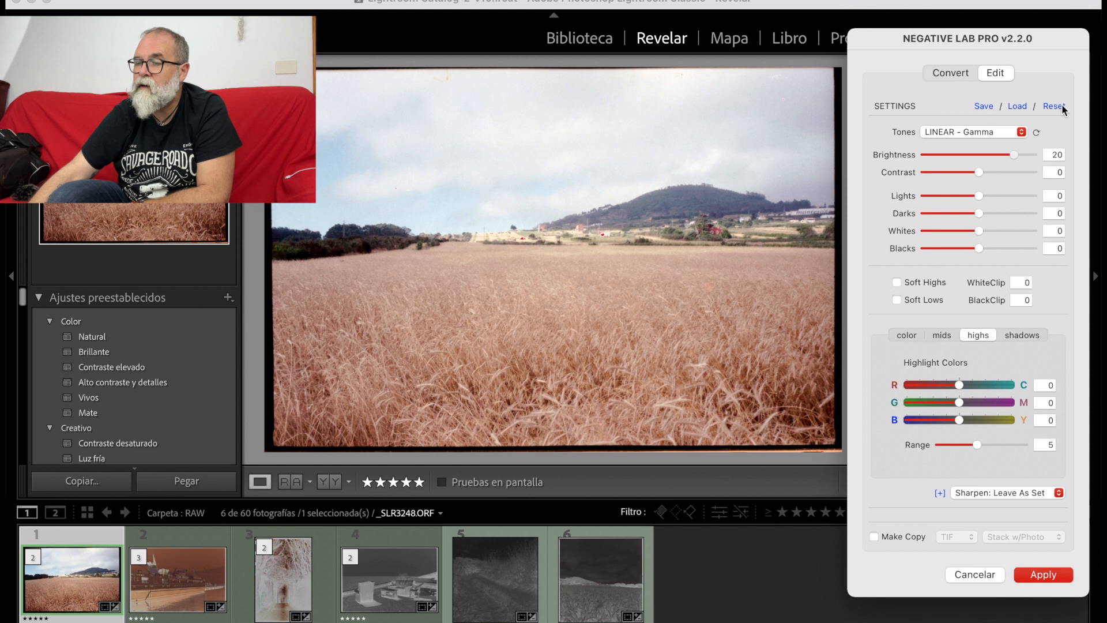
left_click(1061, 106)
left_click_drag(980, 173, 1030, 174)
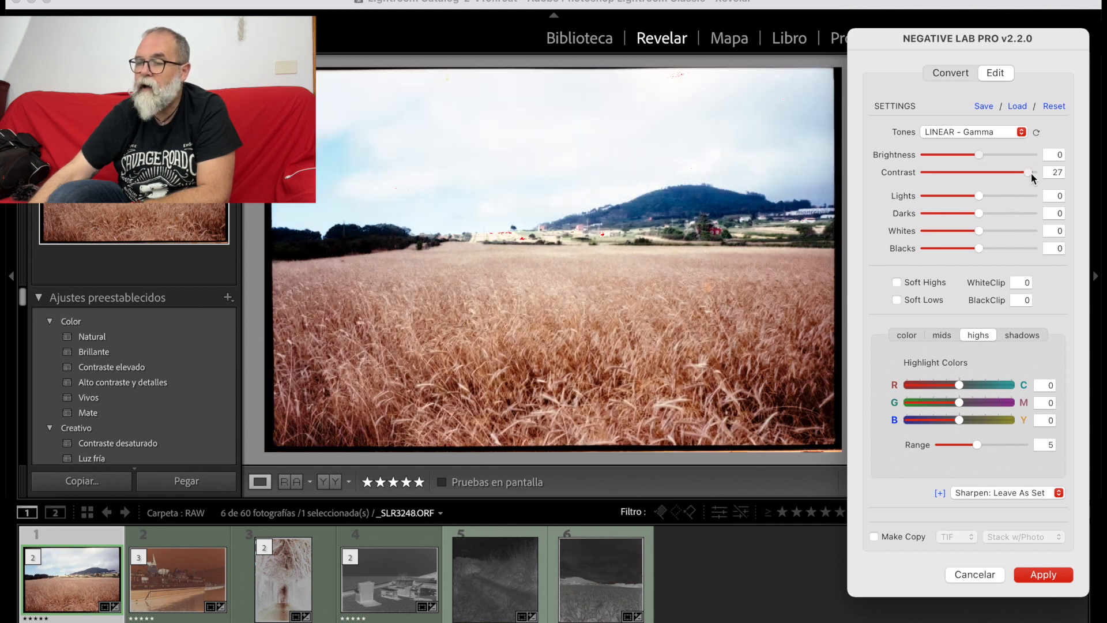
left_click(1054, 106)
Try Lights at -30 and Blacks at 36 separately, resetting the settings after each trial
left_click(982, 196)
left_click_drag(983, 197, 951, 200)
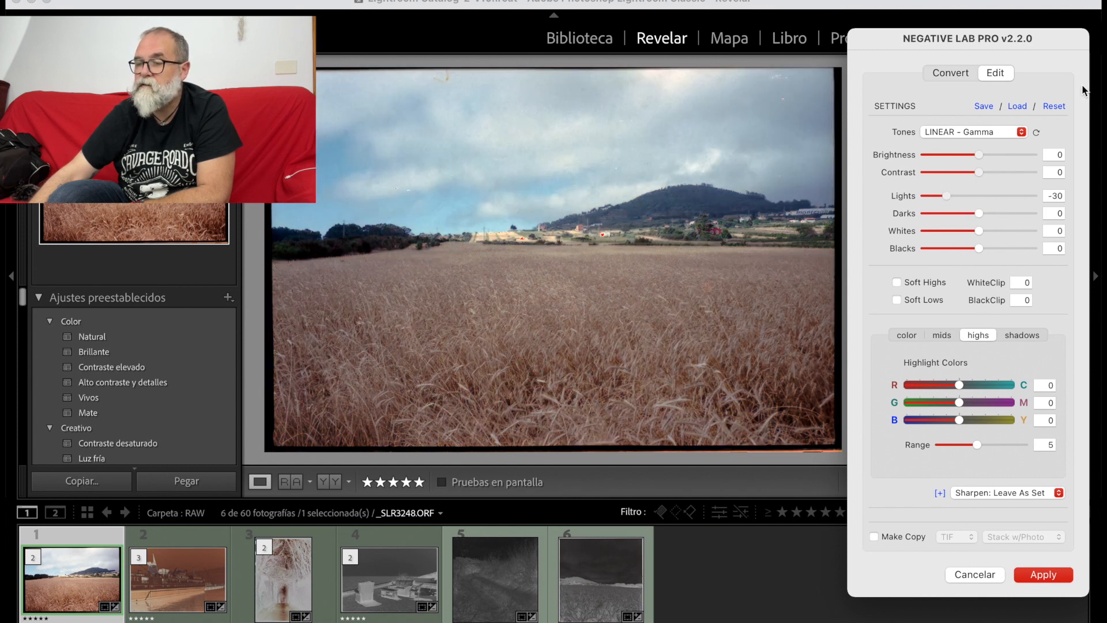
left_click(1055, 106)
left_click_drag(980, 215, 1019, 245)
left_click(1054, 105)
left_click(1054, 106)
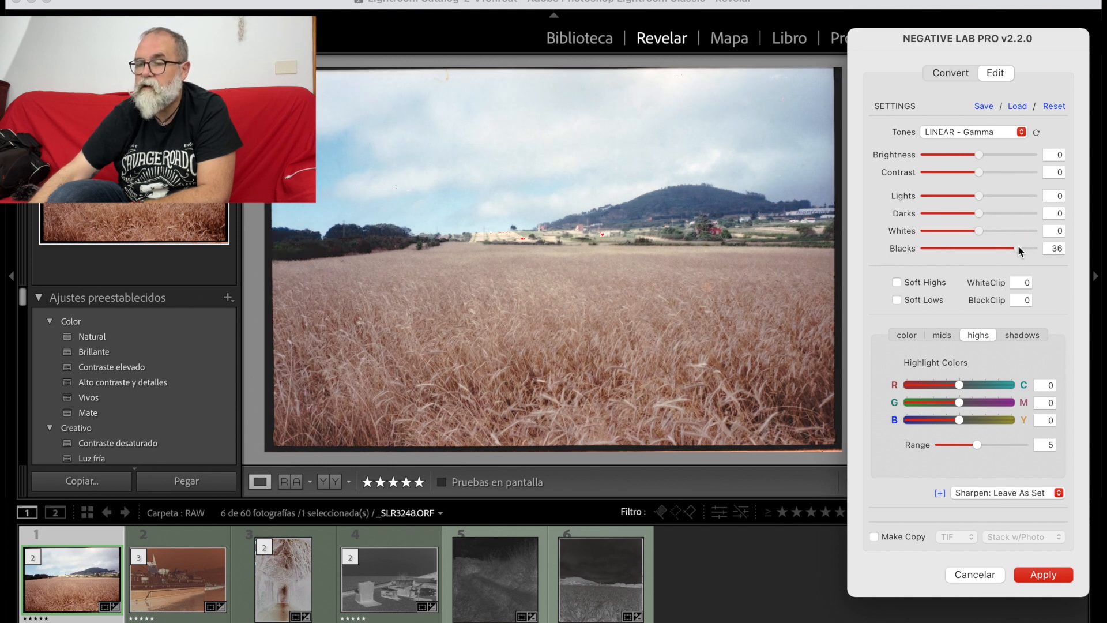
left_click(1061, 104)
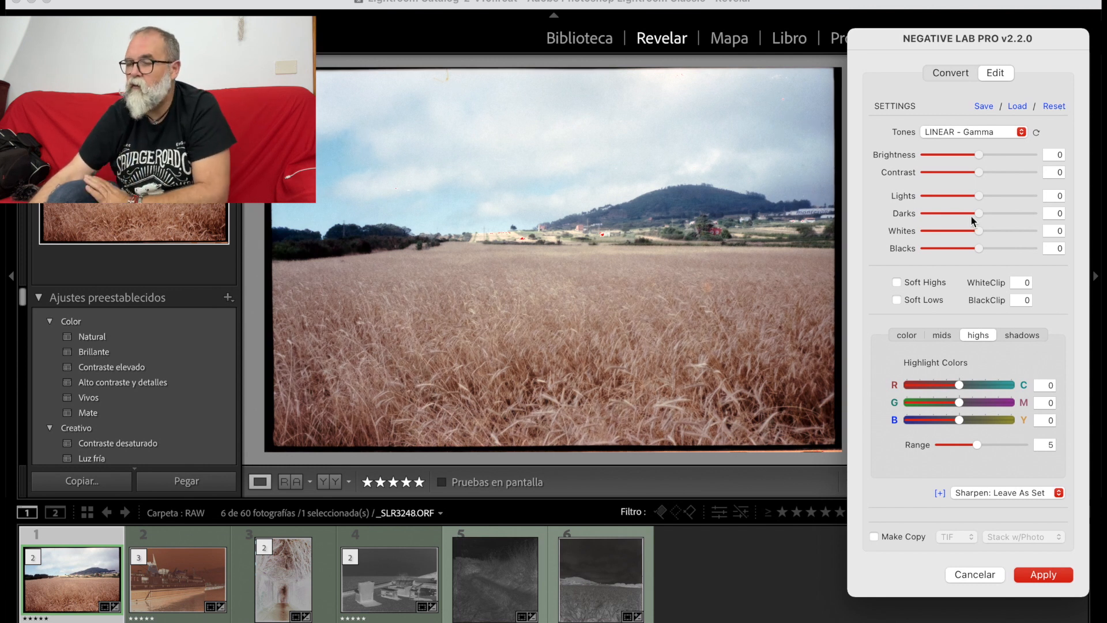
Toggle Soft Highs and Soft Lows on and off to compare their effect, leaving both disabled
left_click(897, 282)
left_click(898, 283)
left_click(898, 282)
left_click(898, 283)
left_click(897, 283)
left_click(897, 300)
left_click(897, 300)
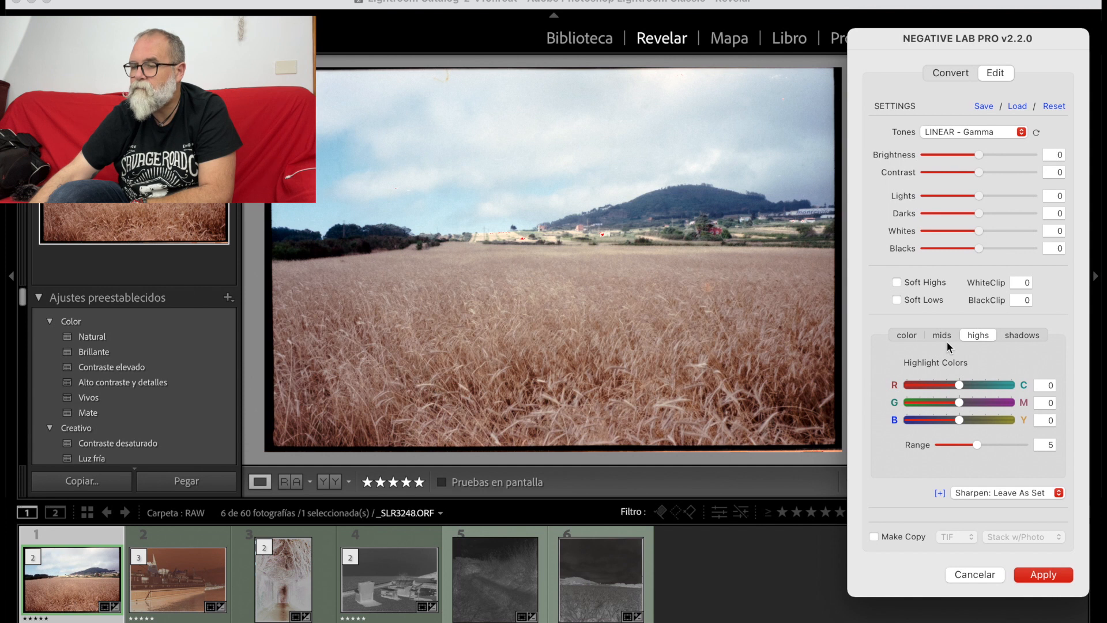
Try the Auto-Neutral, Auto-Warm and Auto-Cool white balance presets in the color settings
left_click(900, 337)
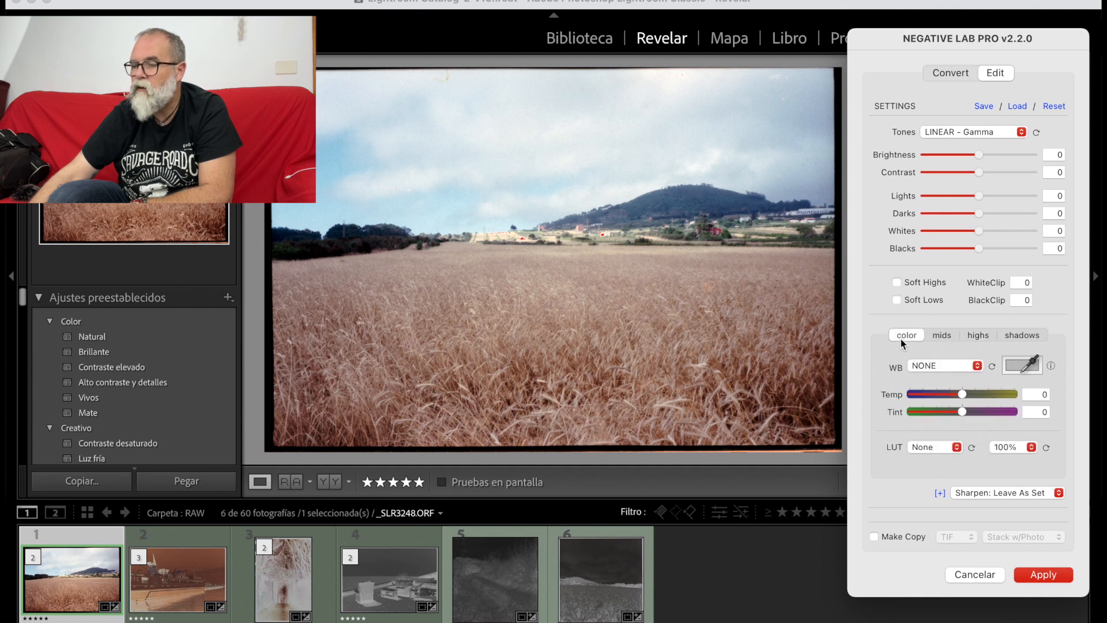
left_click(927, 366)
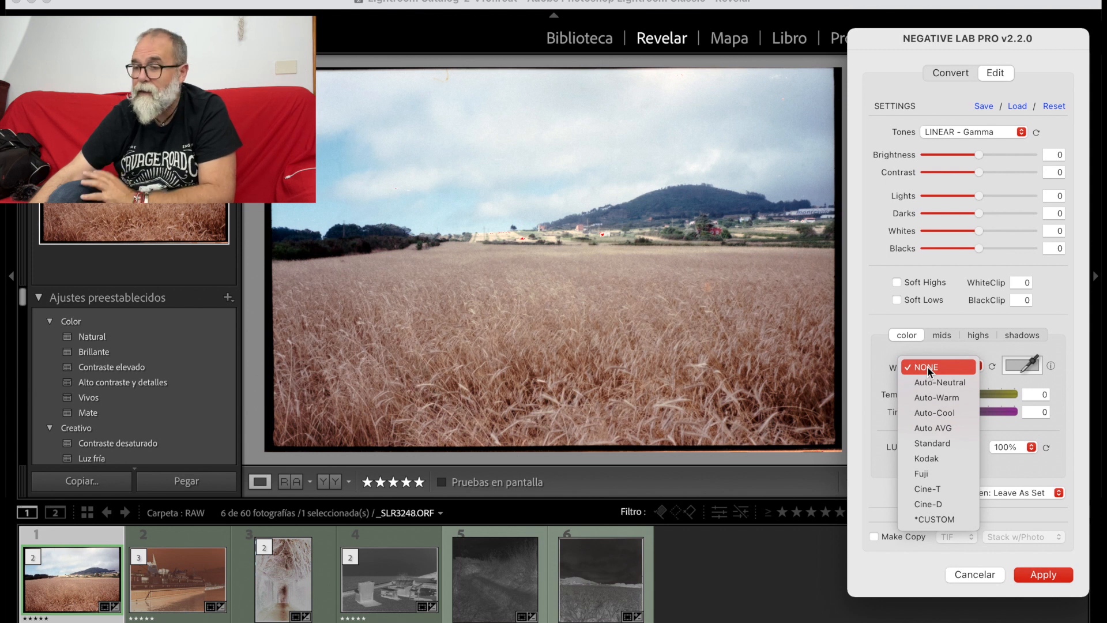
left_click(940, 383)
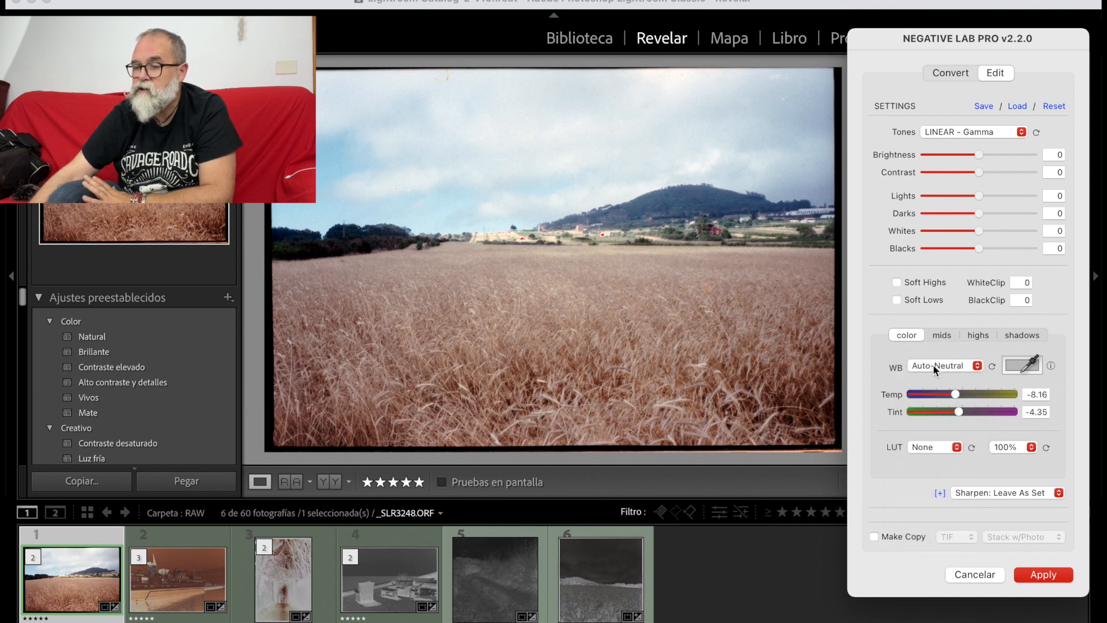
left_click(936, 369)
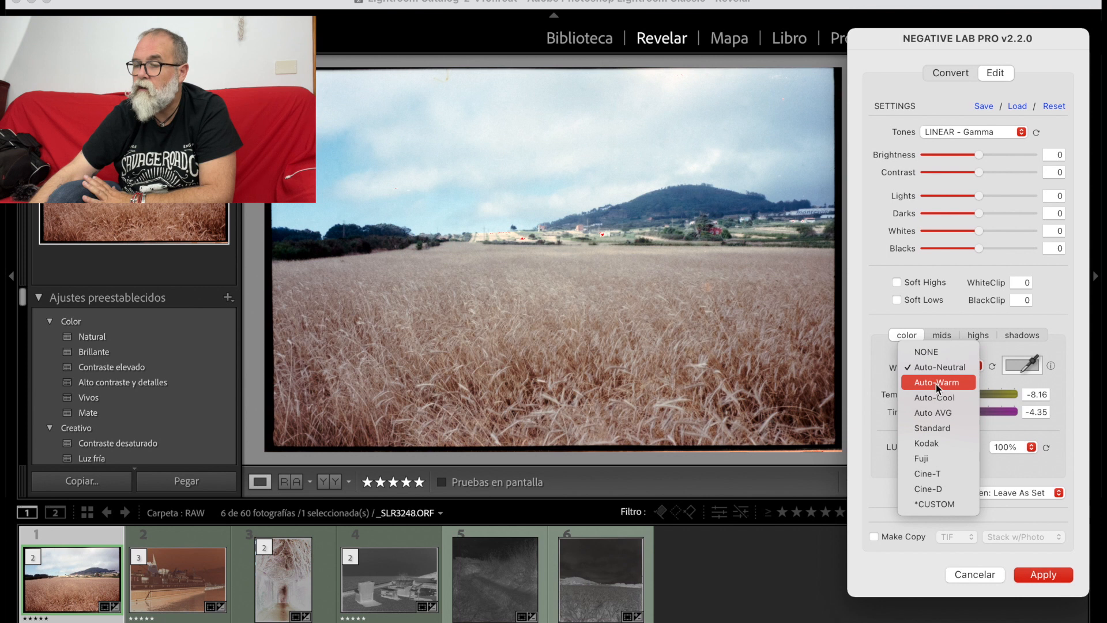
left_click(936, 384)
left_click(934, 367)
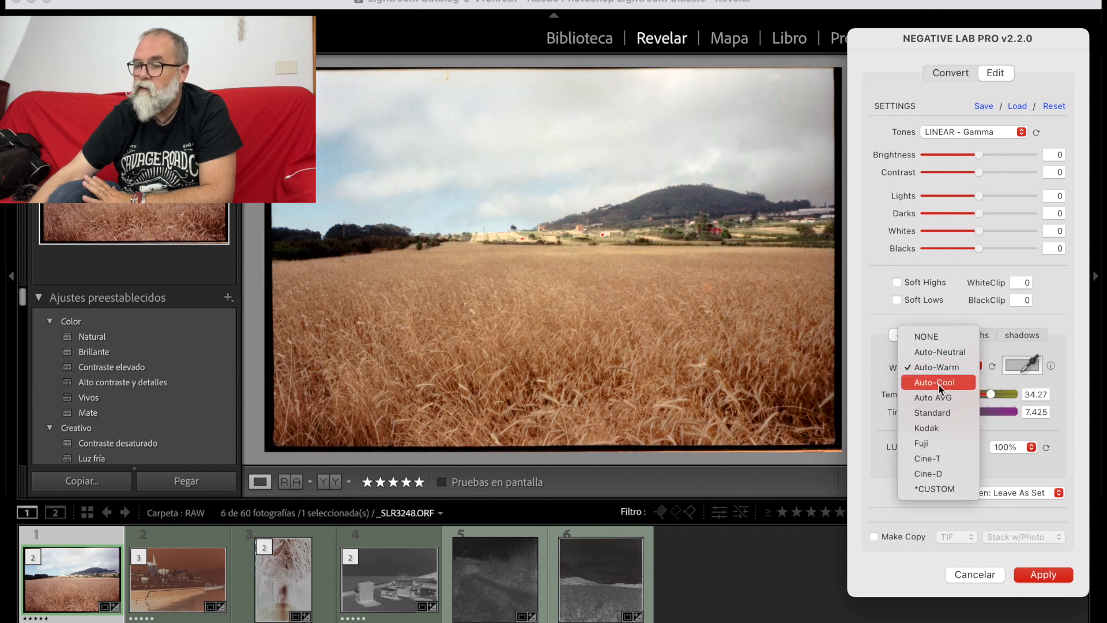
left_click(939, 384)
Try the Kodak, Fuji and Standard white balance presets in turn and finish with white balance set to NONE
left_click(933, 366)
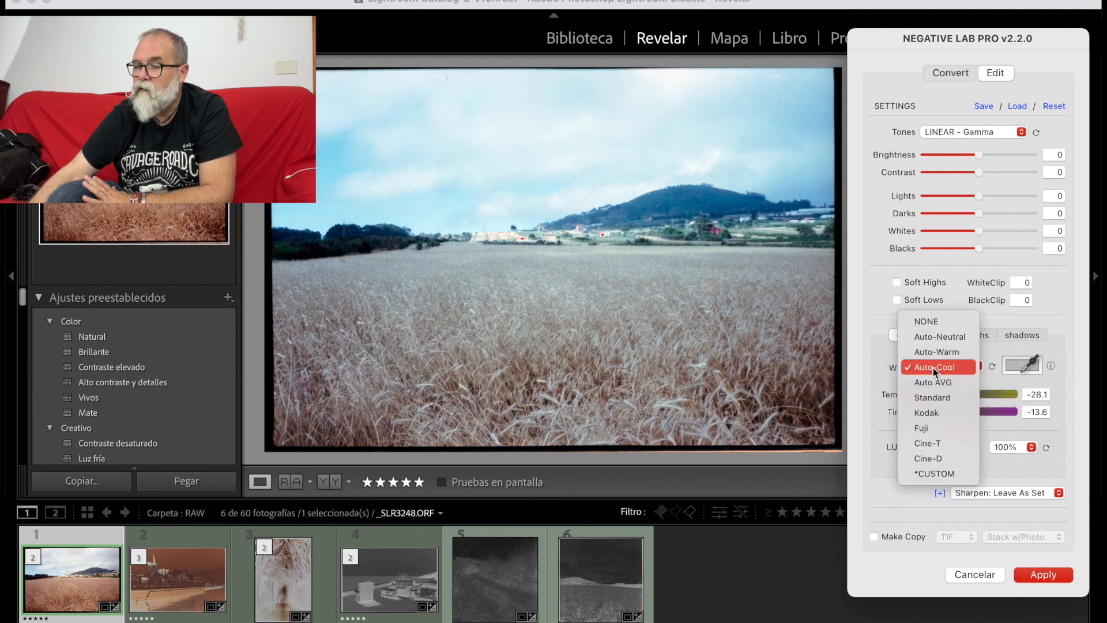
left_click(928, 413)
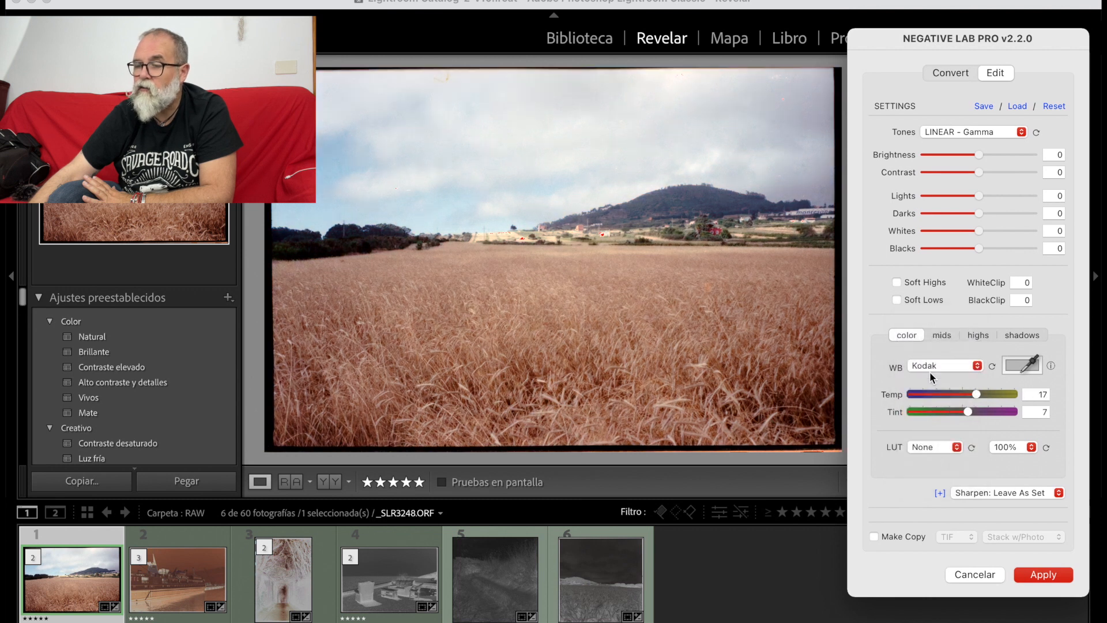
left_click(932, 368)
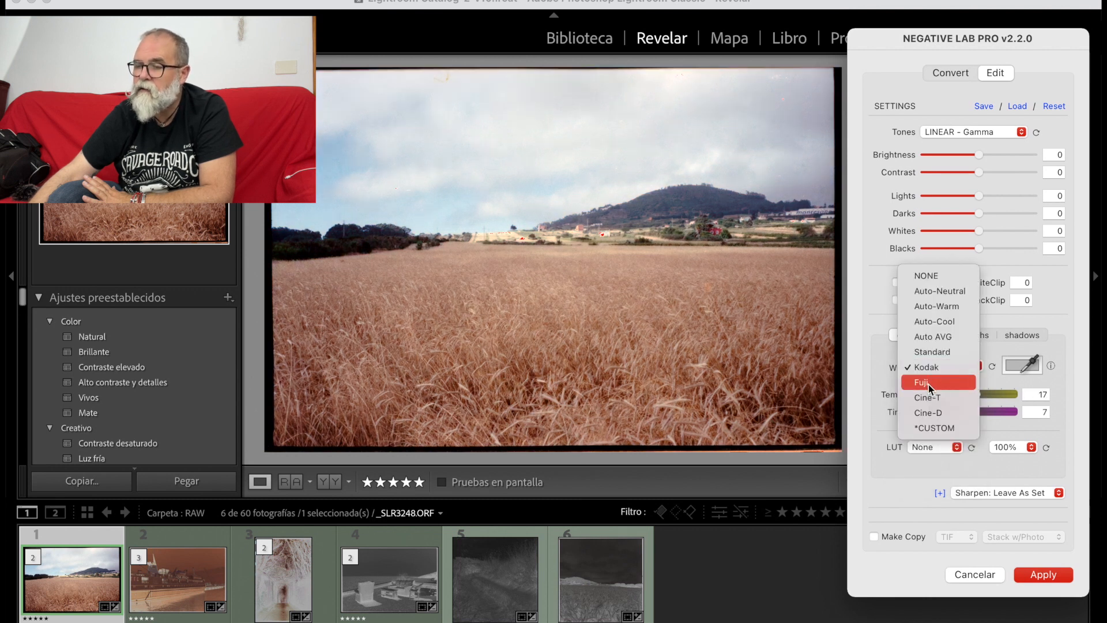
left_click(928, 383)
left_click(934, 368)
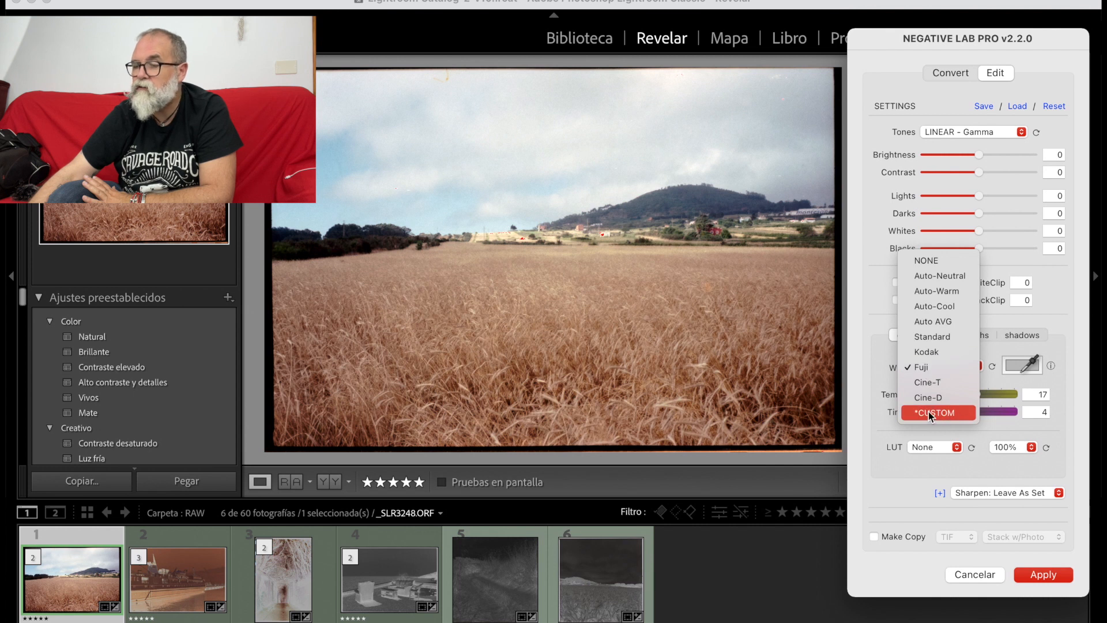
left_click(927, 339)
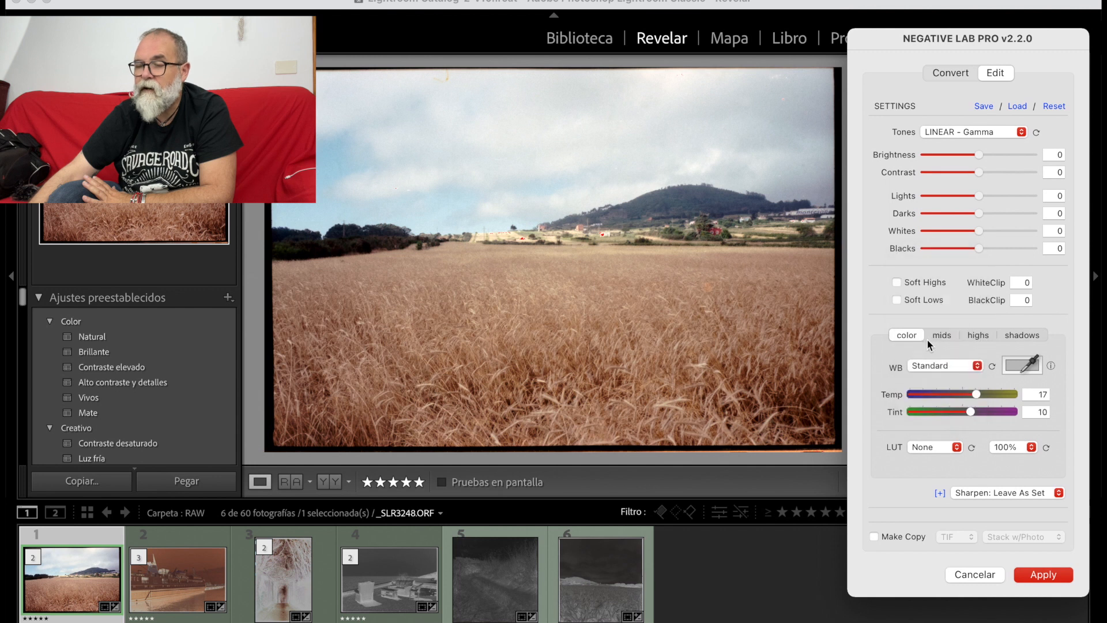
left_click(937, 369)
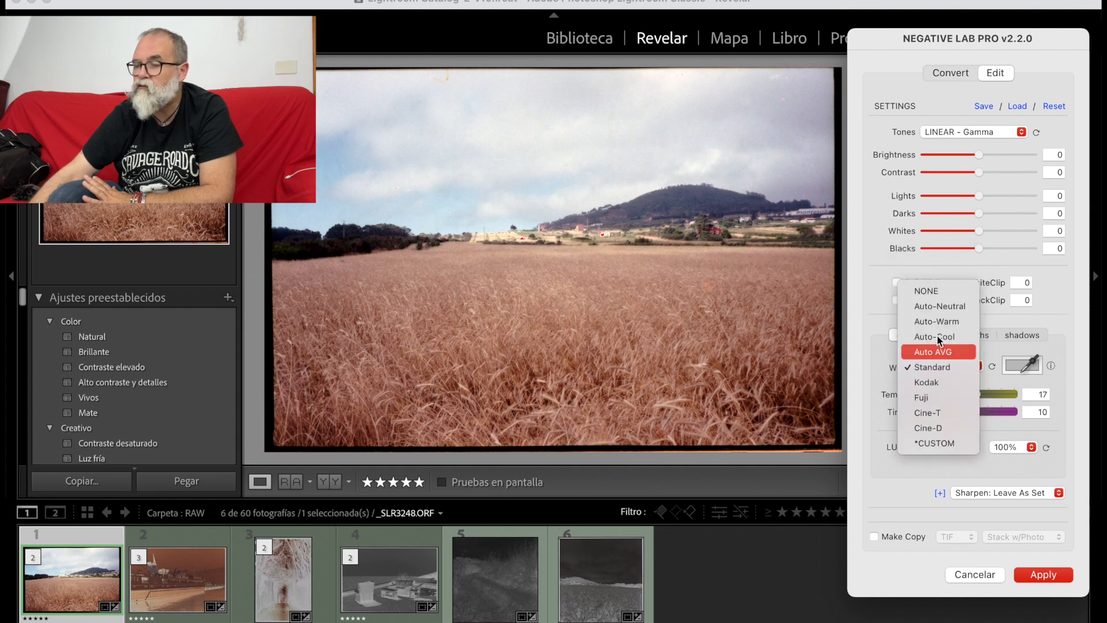
left_click(932, 293)
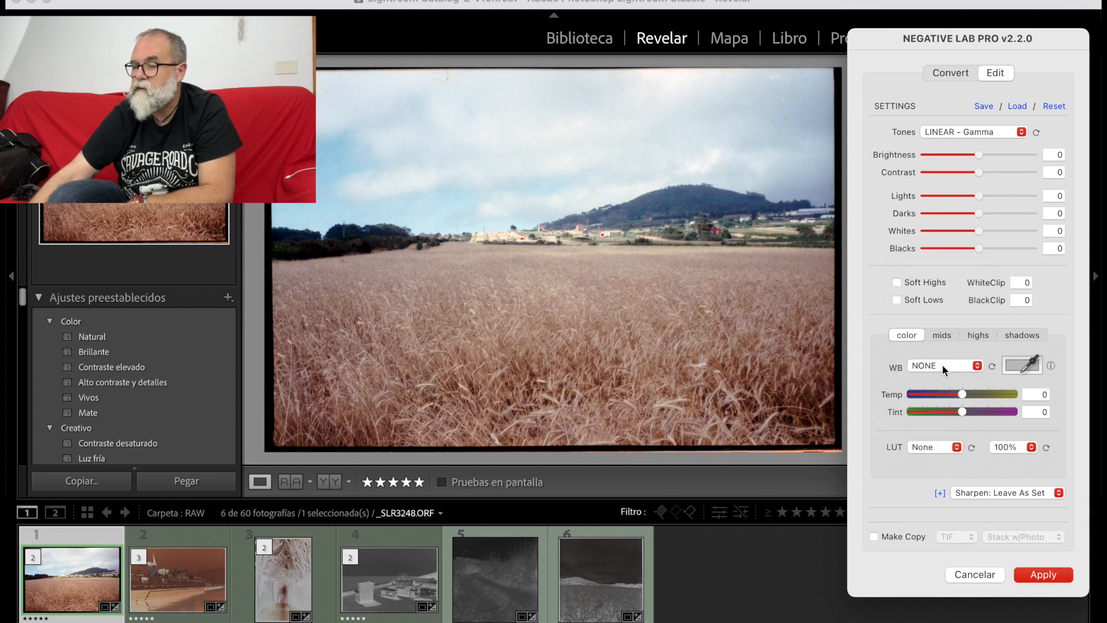
Examine the midtone, highlight and shadow color settings of the conversion
left_click(946, 335)
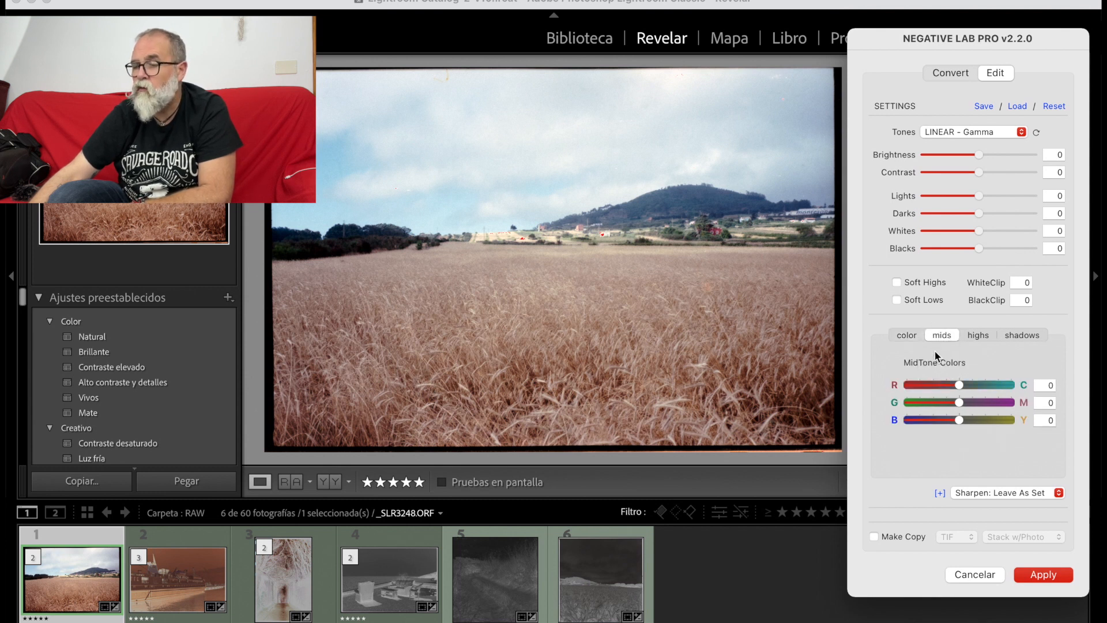
left_click(979, 336)
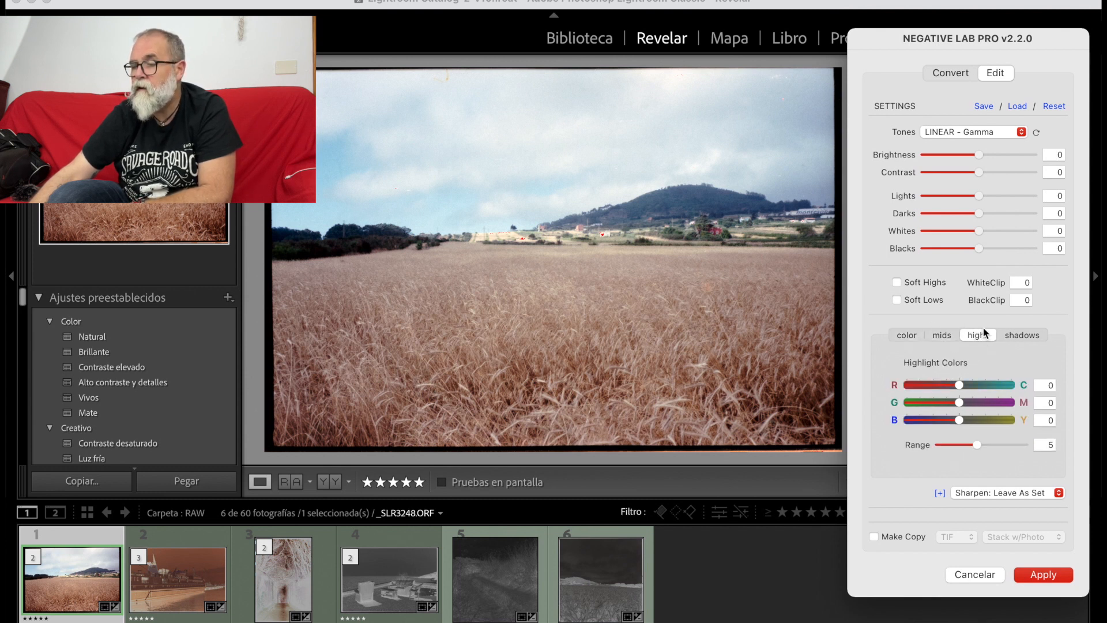
left_click(1024, 337)
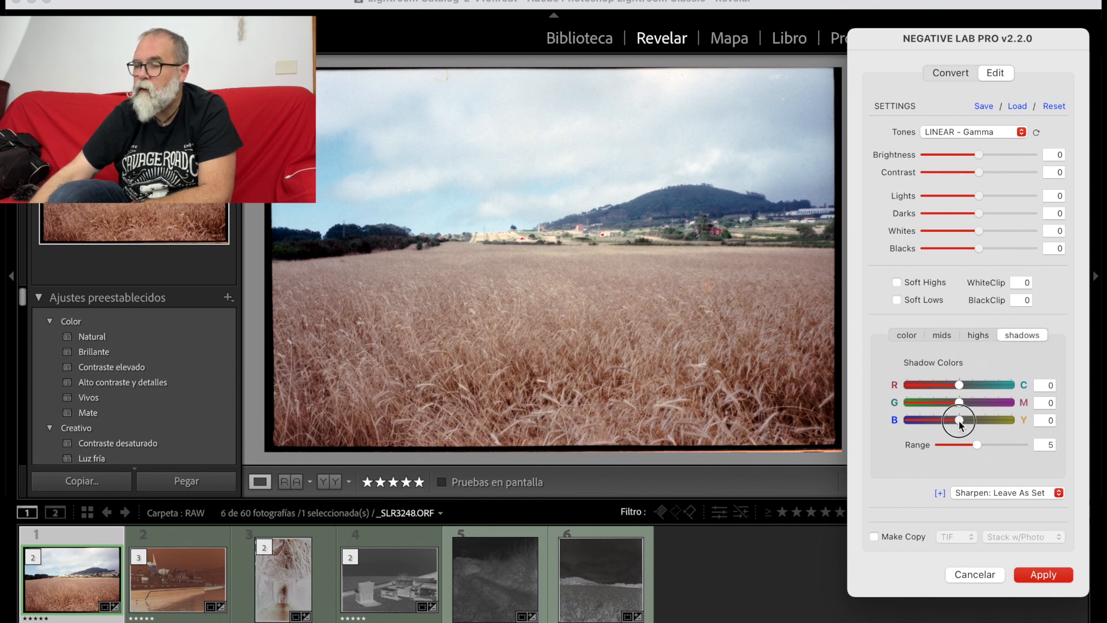
Try shifting the highlights slightly from blue toward yellow, reset the settings, and test the highlight Range while keeping it at 5
left_click(979, 335)
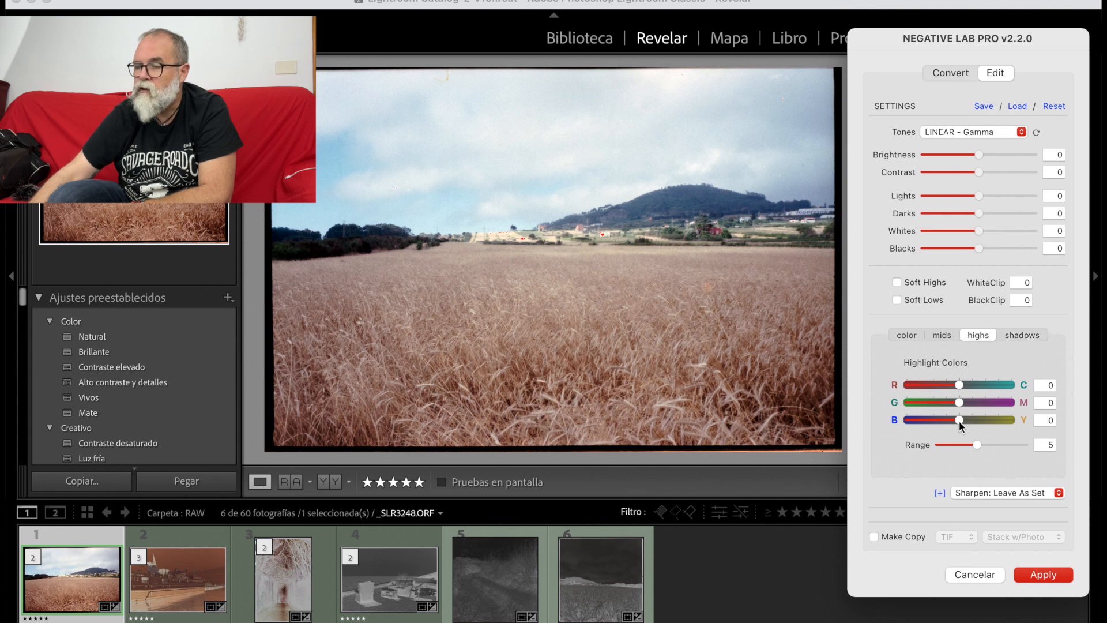
mouse_move(960, 423)
left_mouse_down()
mouse_move(928, 426)
mouse_move(966, 424)
left_mouse_up()
left_click(1061, 105)
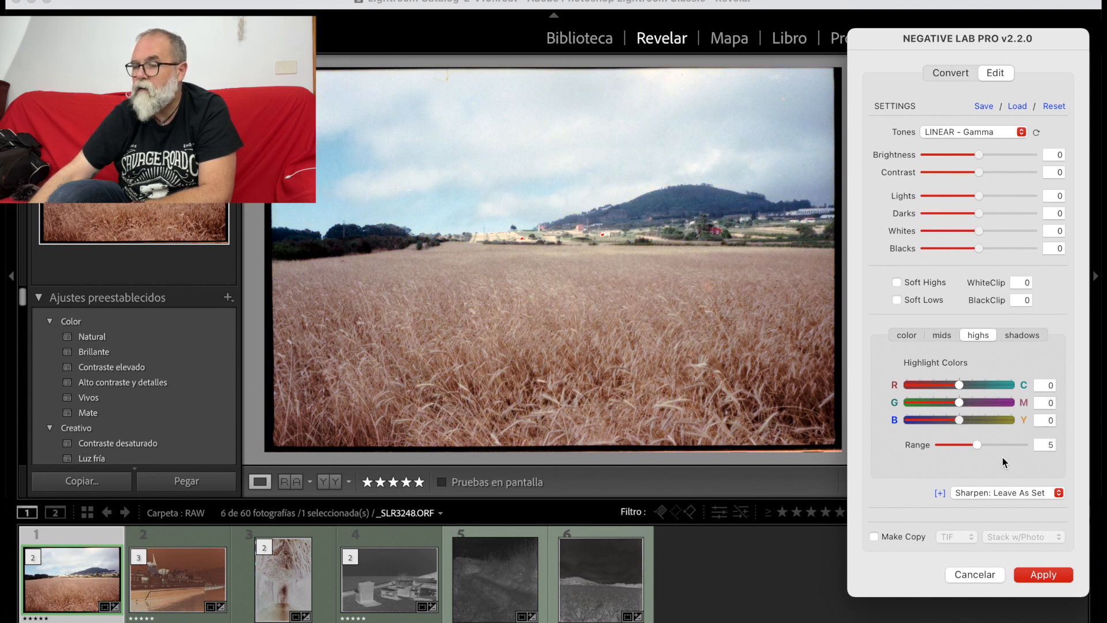
mouse_move(977, 442)
left_mouse_down()
mouse_move(1007, 445)
mouse_move(973, 446)
mouse_move(992, 448)
mouse_move(980, 452)
left_mouse_up()
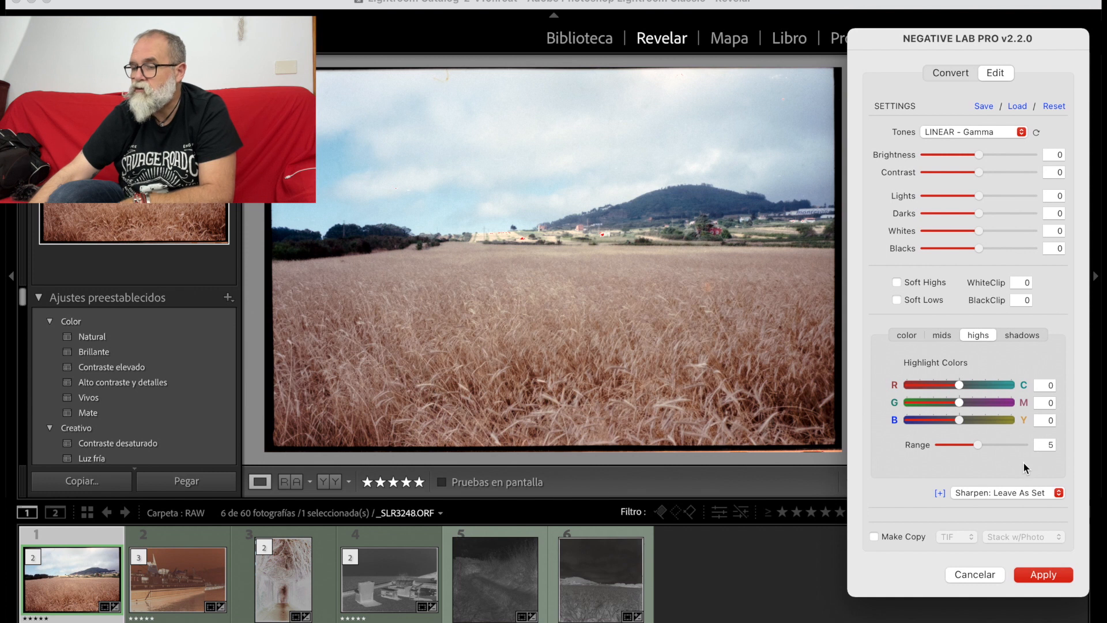
Review the sharpening choices and the Make Copy options, keeping sharpening on Leave As Set and Make Copy disabled
left_click(1001, 493)
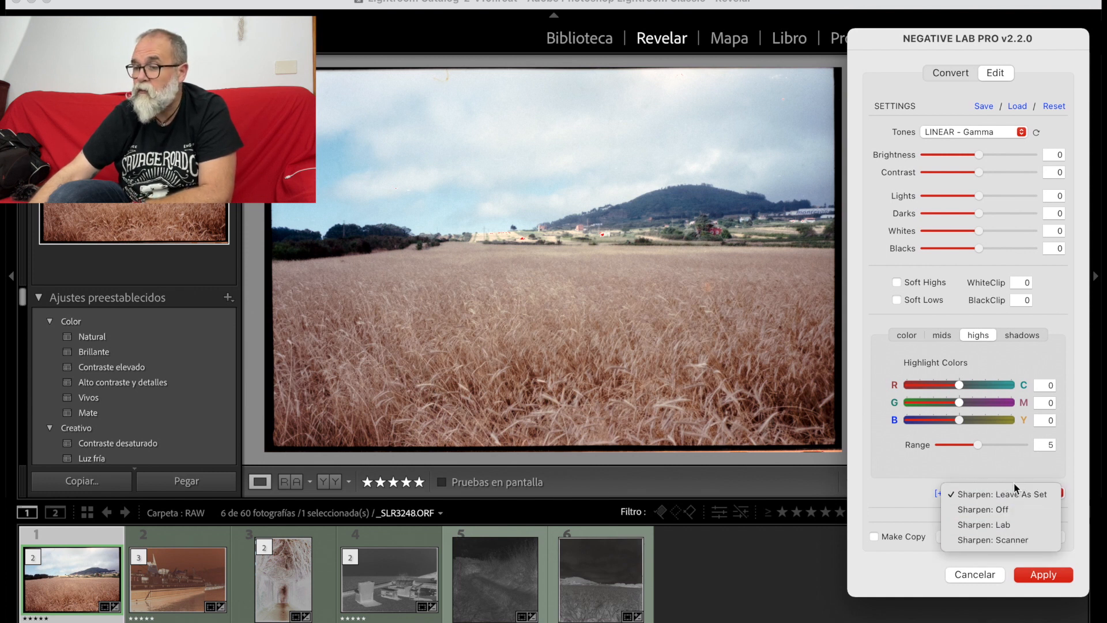
left_click(915, 479)
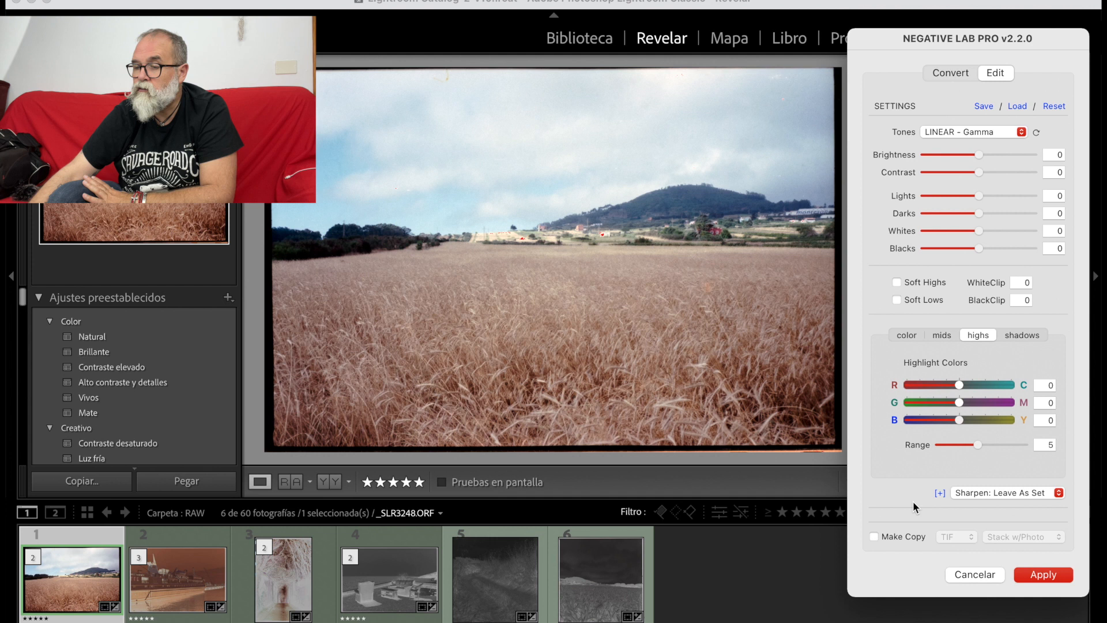
left_click(875, 535)
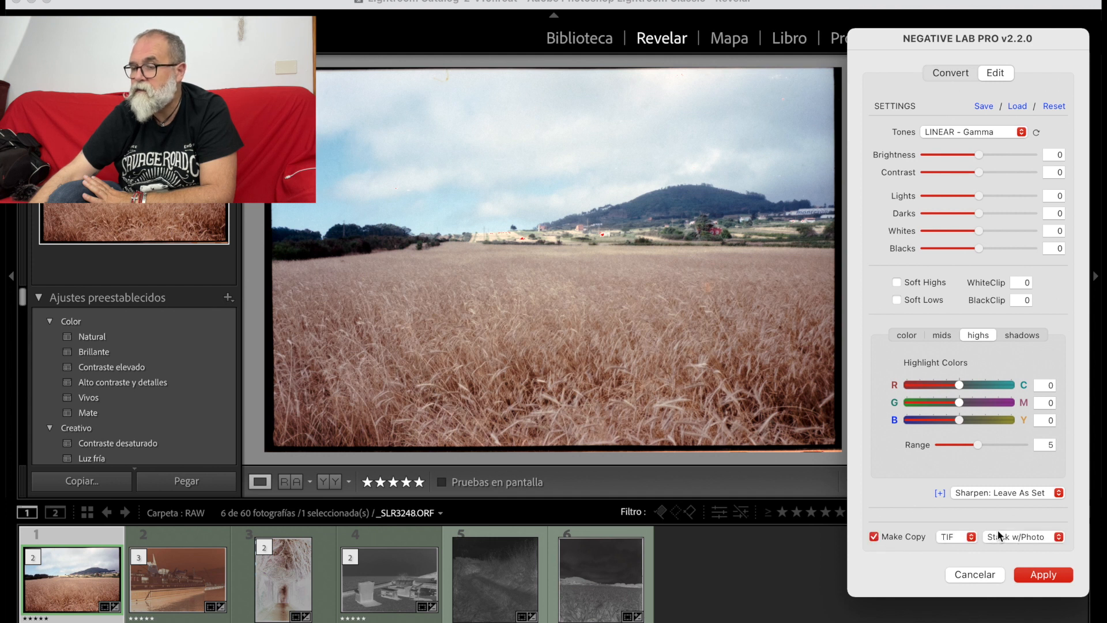
left_click(945, 537)
left_click(900, 510)
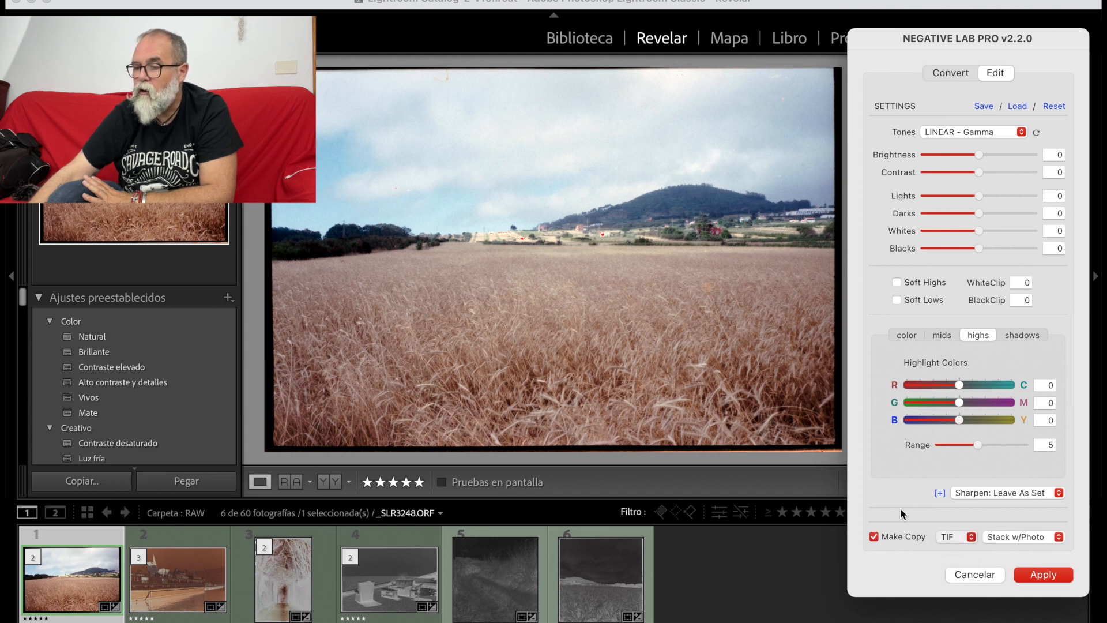
left_click(874, 537)
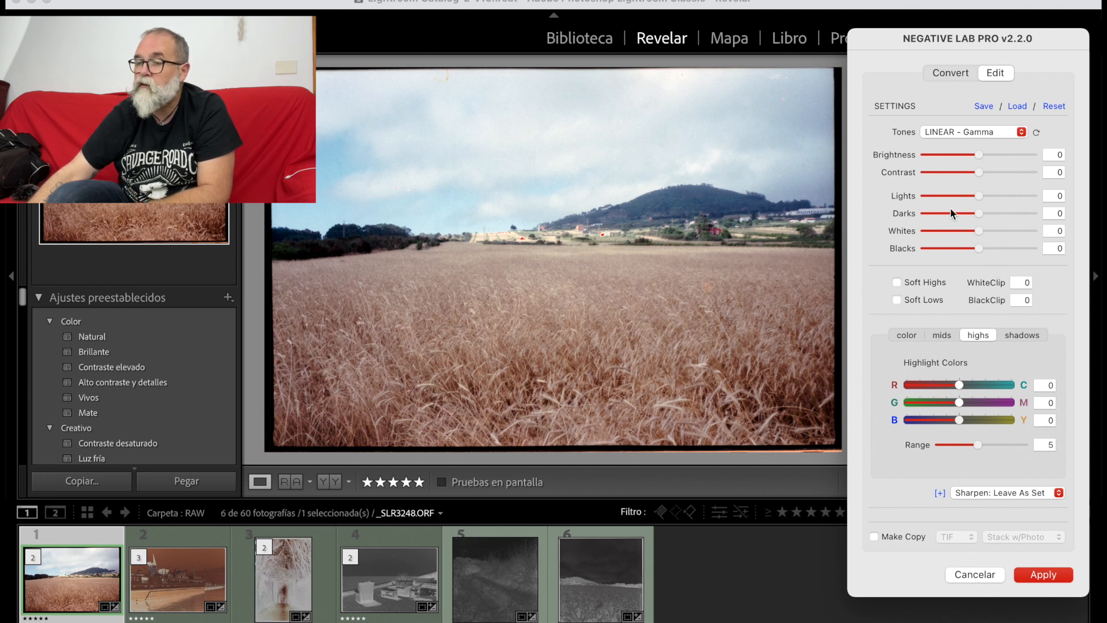
Set Lights to -4 and Contrast to 4, and apply the conversion to the wheat field photo
mouse_move(977, 194)
left_mouse_down()
mouse_move(950, 197)
mouse_move(975, 200)
left_mouse_up()
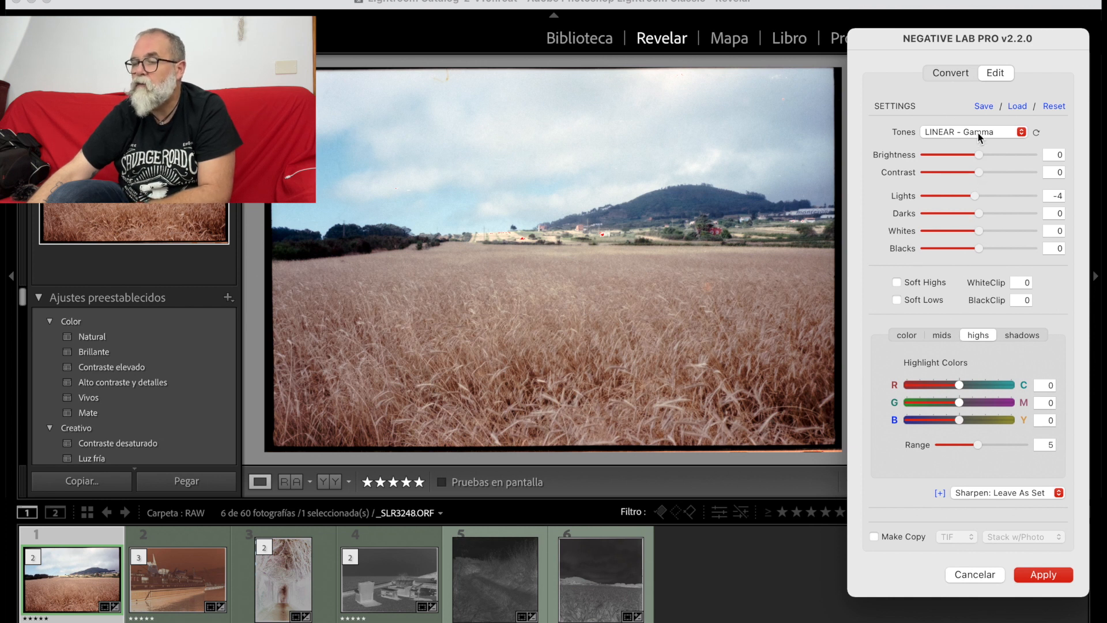
left_click_drag(979, 172, 990, 173)
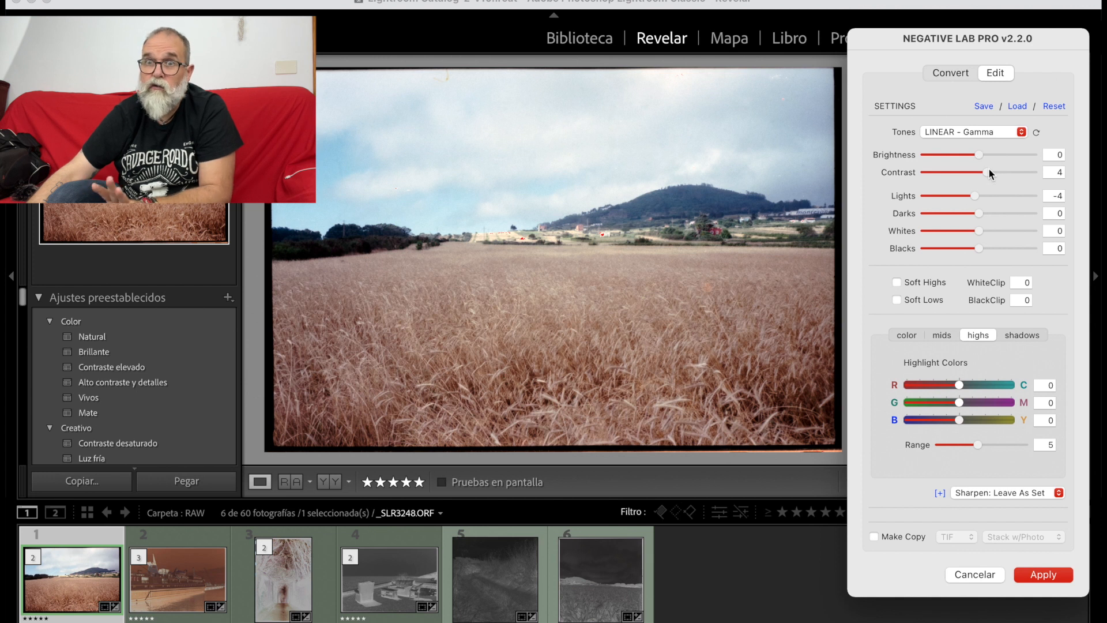
left_click(1043, 577)
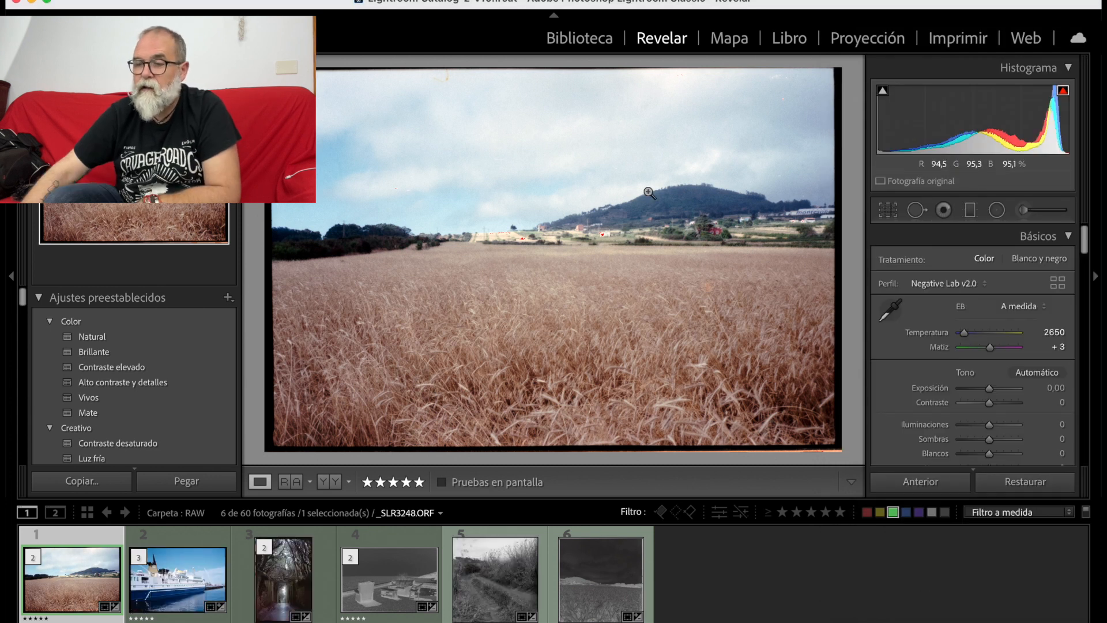
Heal the brownish mark in the sky near the photo's upper edge with the spot removal tool at size 10
left_click(583, 156)
left_click_drag(584, 156, 606, 313)
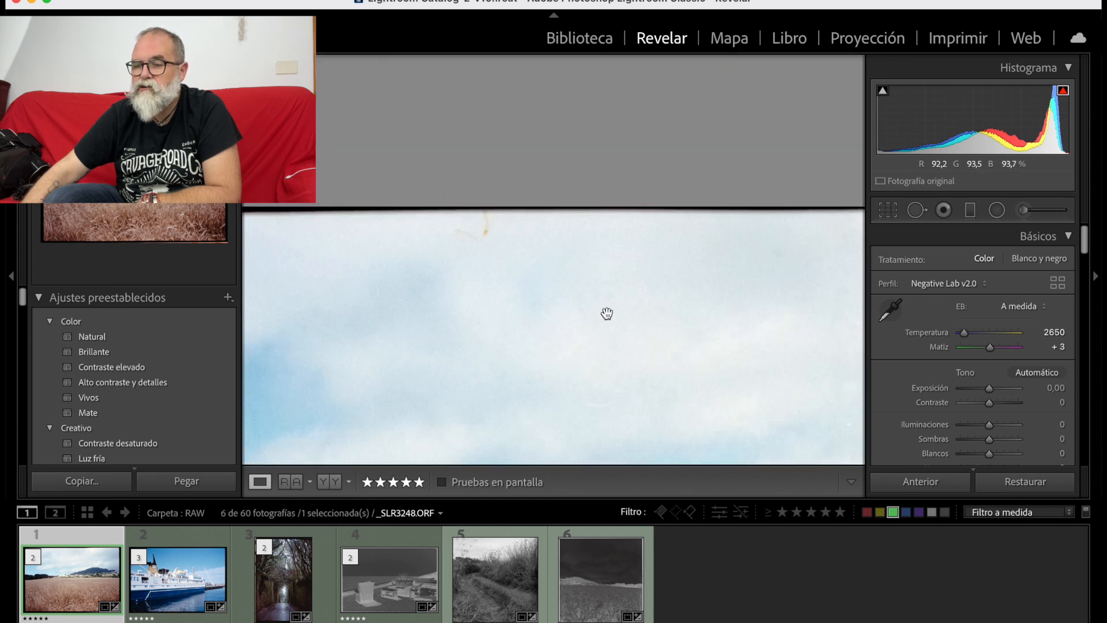
left_click_drag(502, 329, 539, 210)
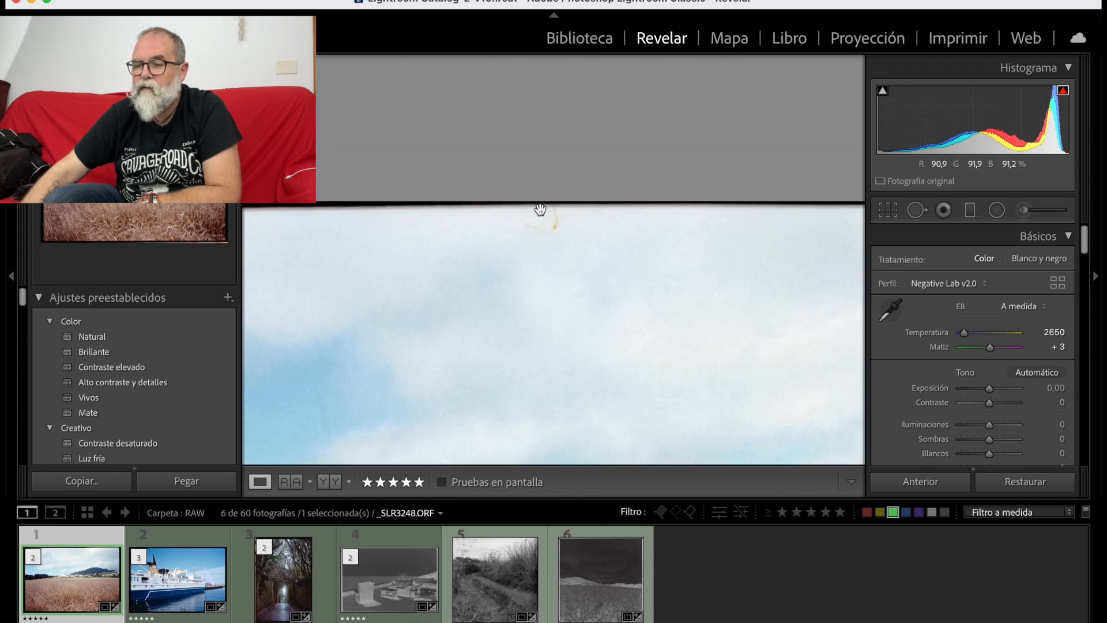
left_click(917, 210)
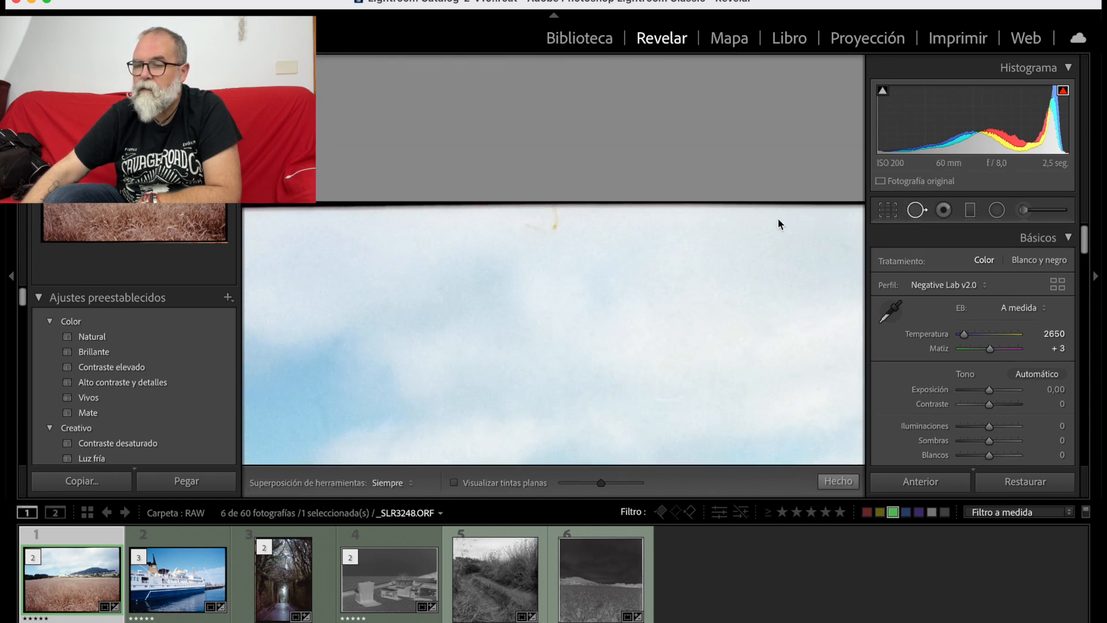
left_click(553, 221)
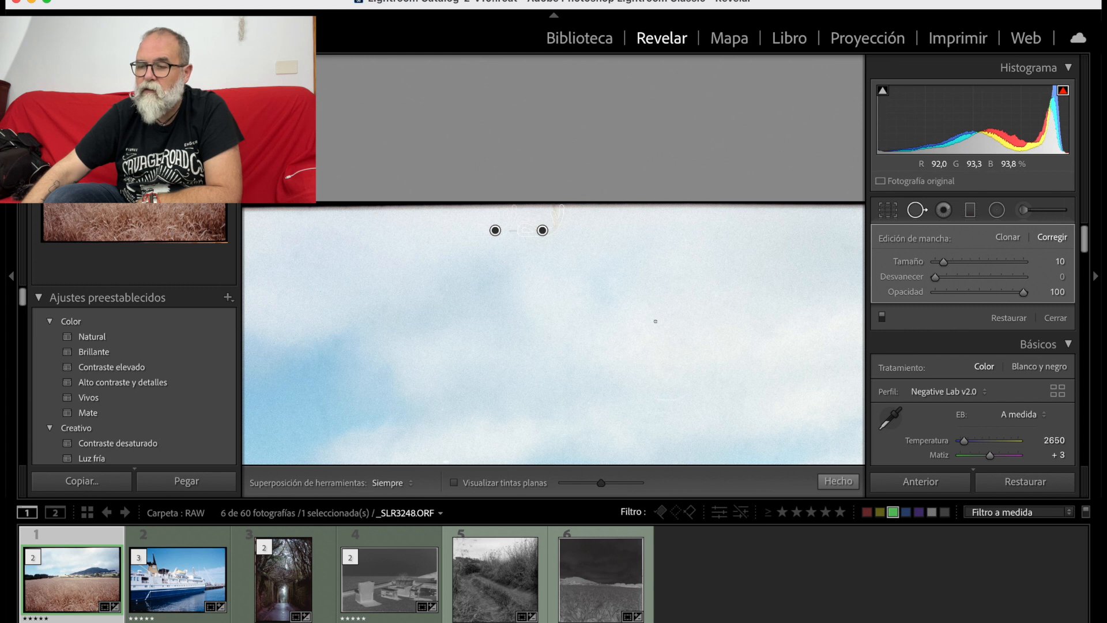
left_click(836, 481)
Heal the small mark in the photo's upper-left corner with spot removal and return to the full-image view
left_click(593, 335)
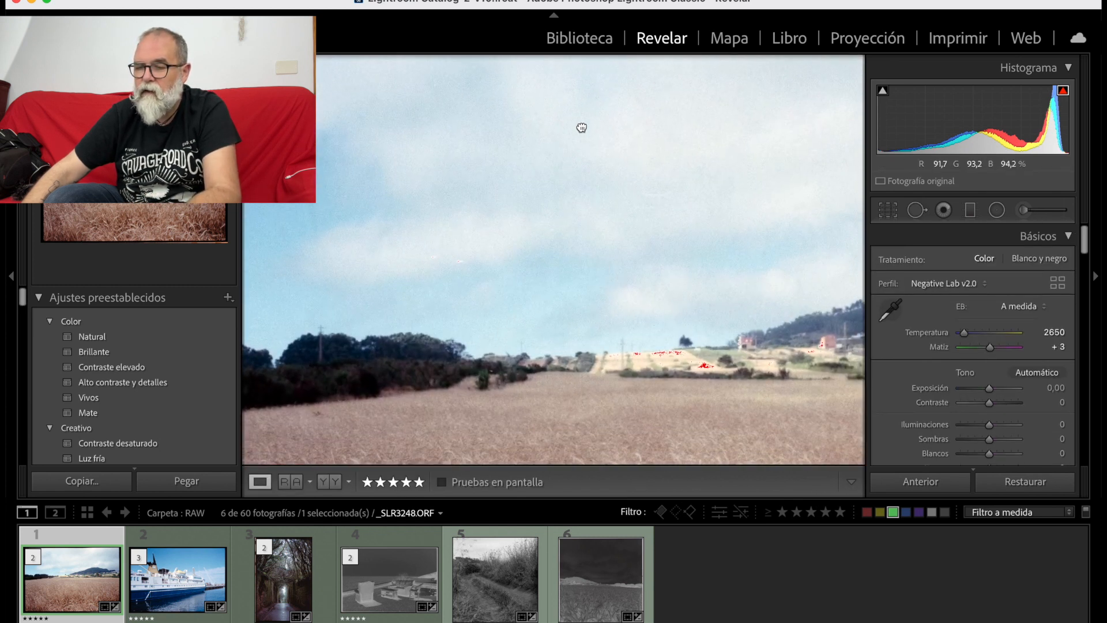
left_click(602, 296)
left_click_drag(518, 179, 468, 350)
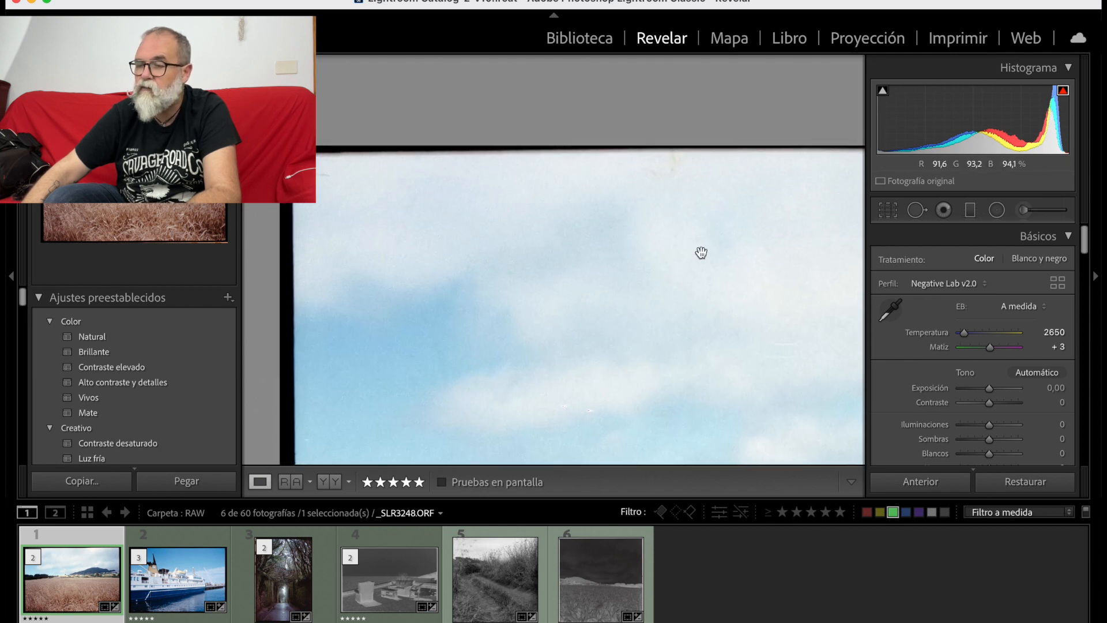
left_click(917, 209)
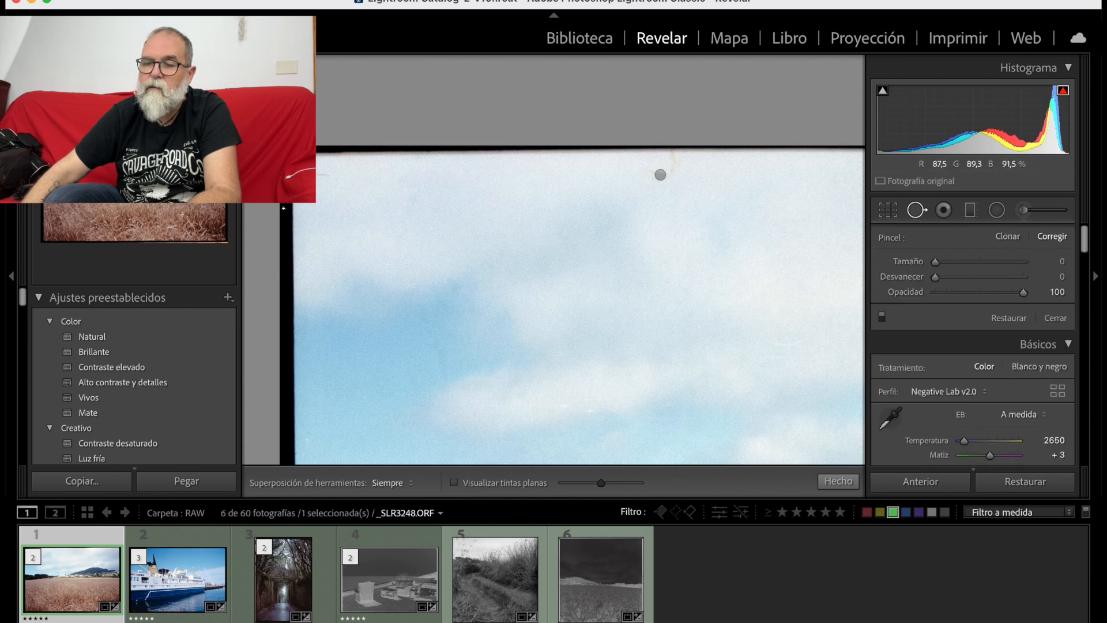
left_click_drag(304, 173, 338, 176)
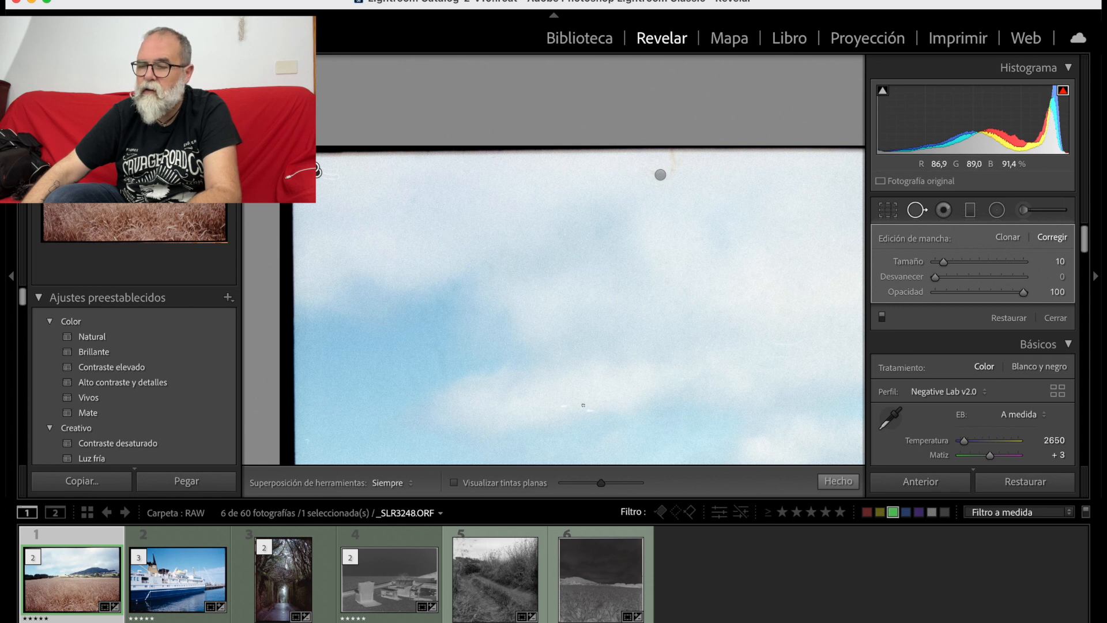
left_click(841, 484)
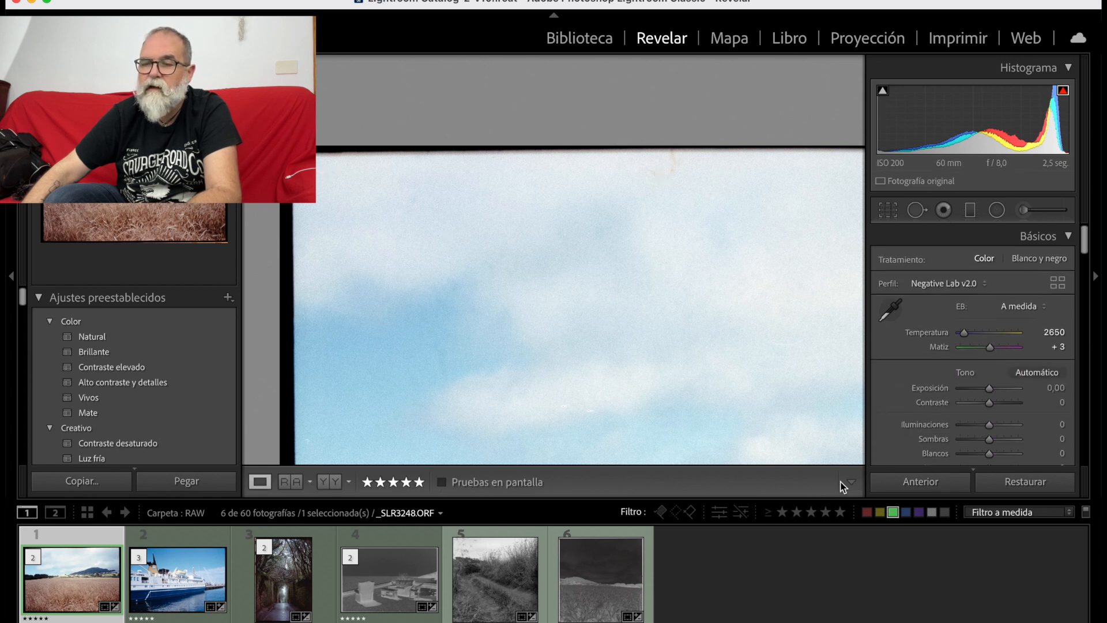
left_click(635, 321)
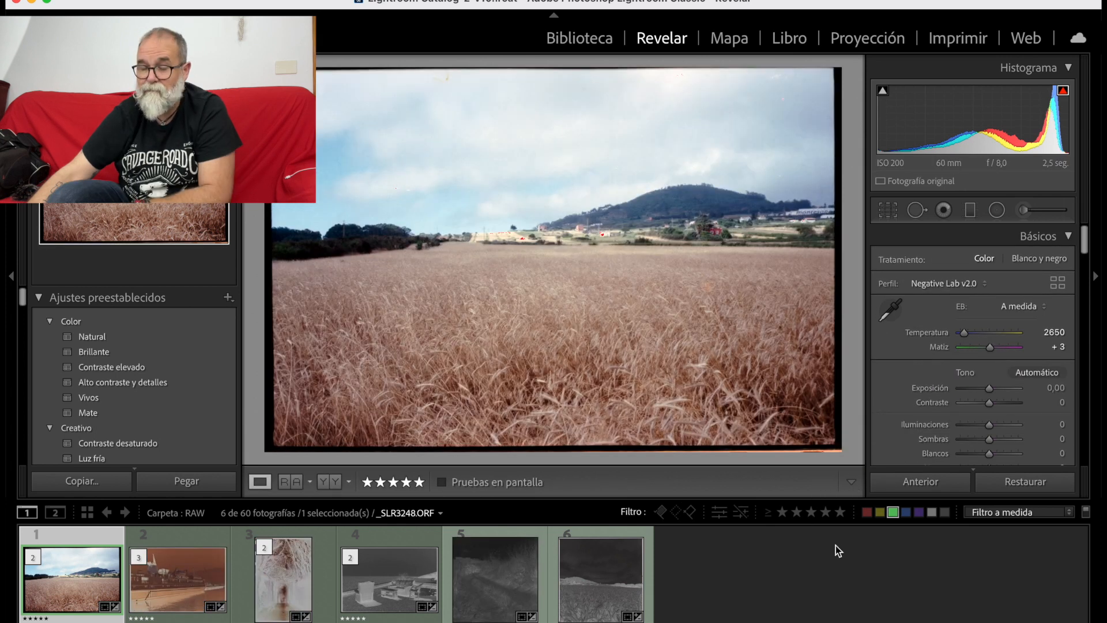
Sample the ship negative's white balance from its film border and open Negative Lab Pro for that photo
left_click(185, 571)
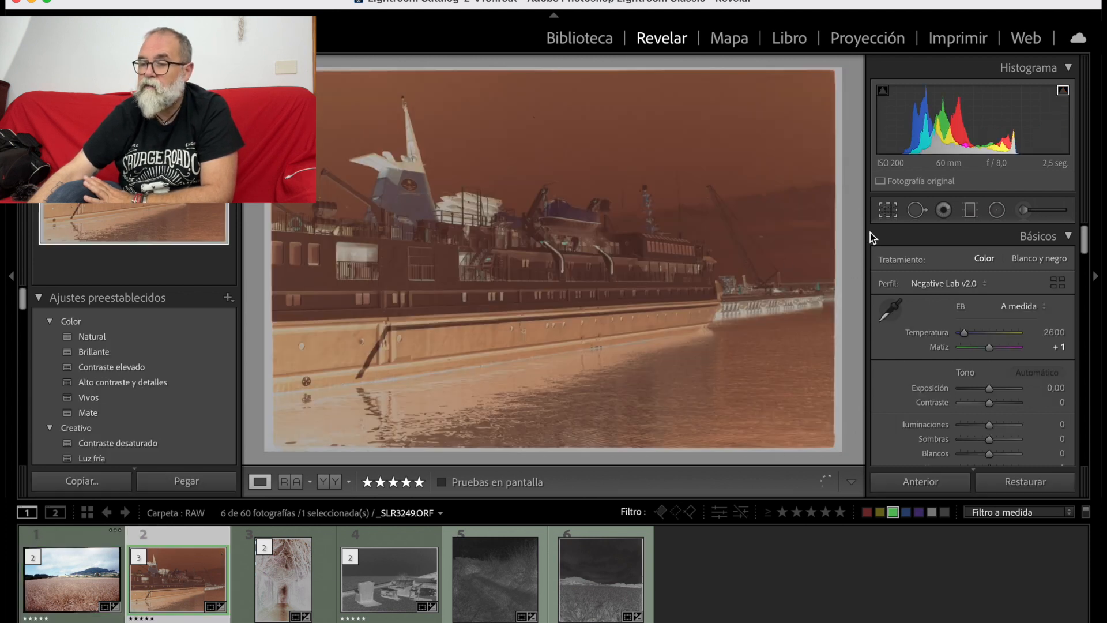
left_click(891, 309)
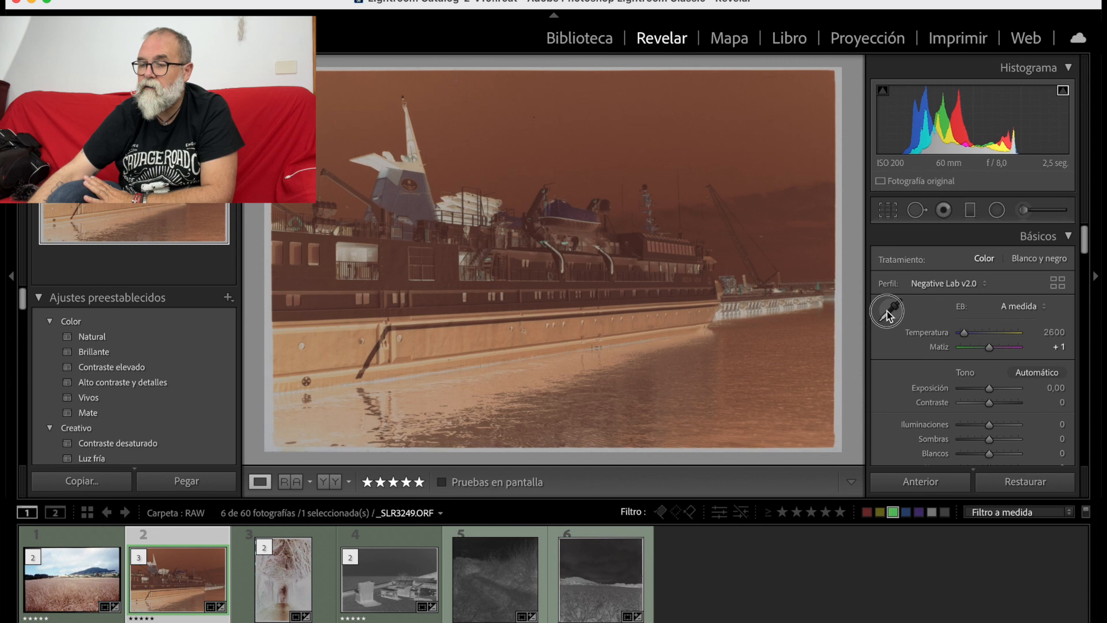
left_click(839, 102)
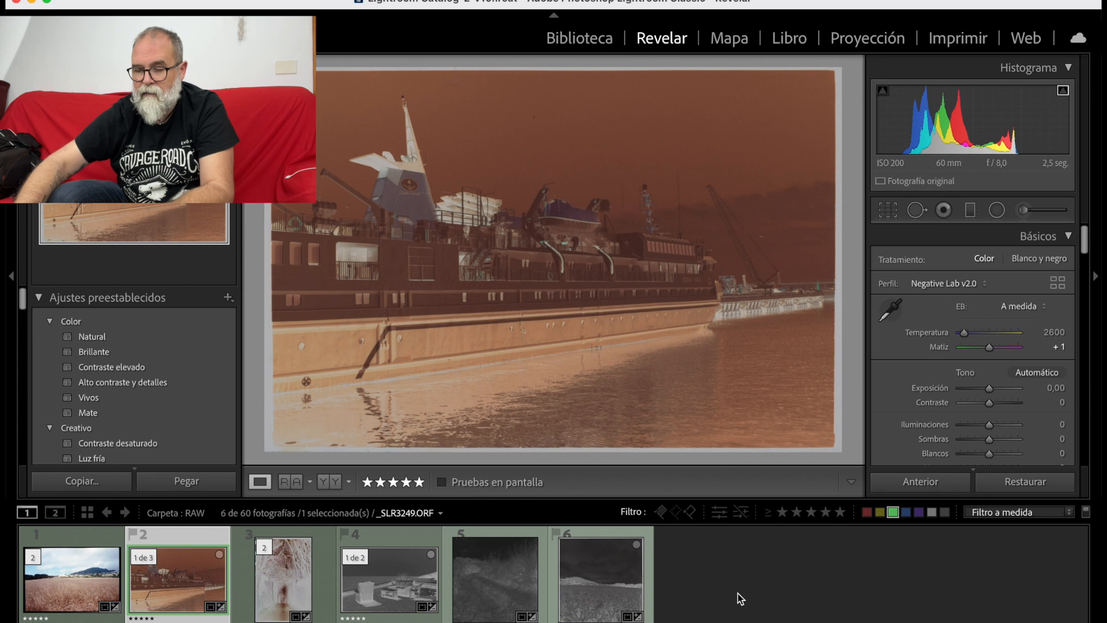
key("ctrl+n")
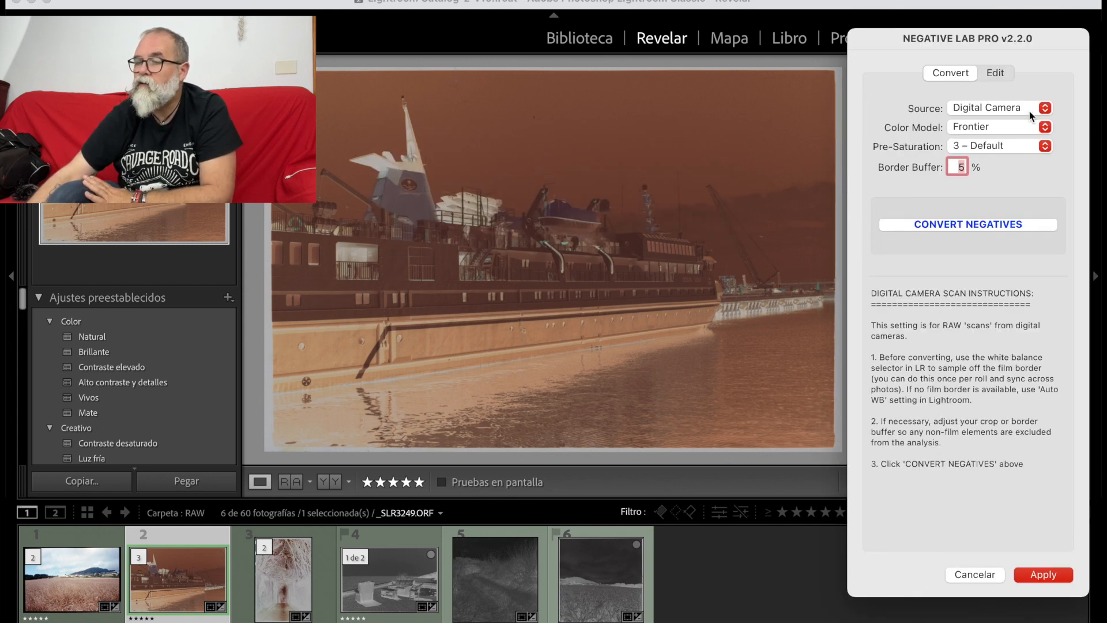
Choose the Basic color model after trying Noritsu, and convert the ship negative to a positive
left_click(981, 130)
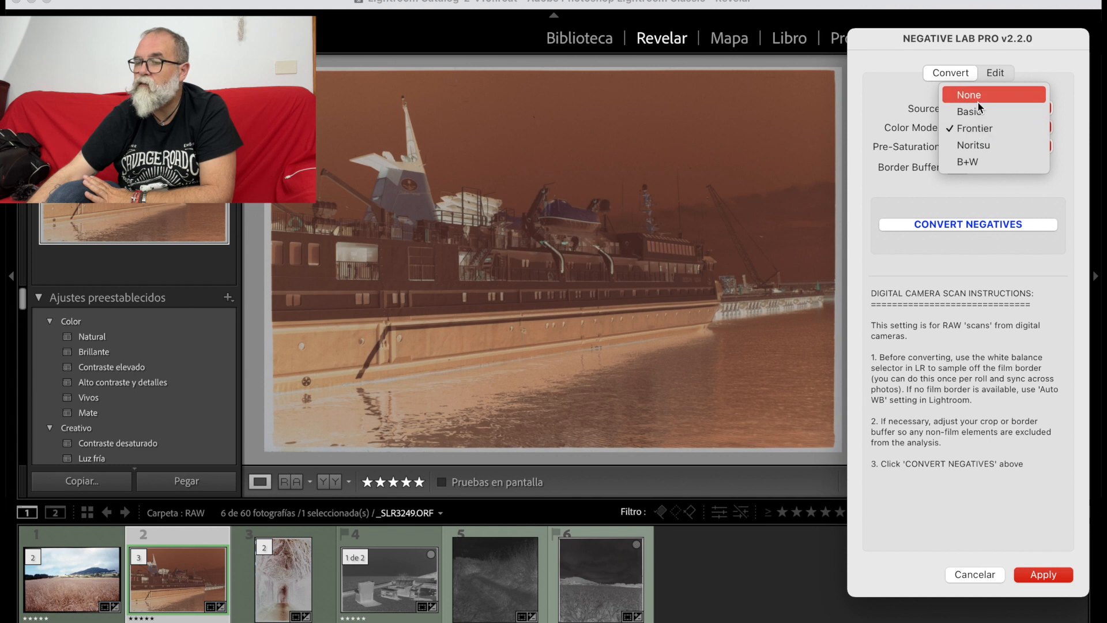
left_click(976, 144)
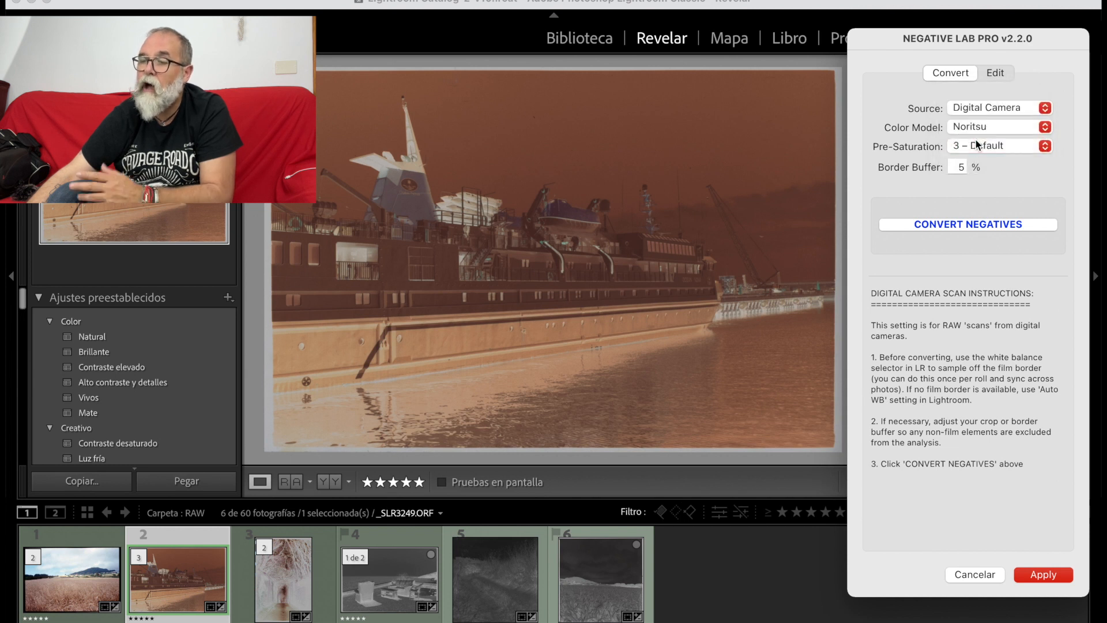
left_click(992, 128)
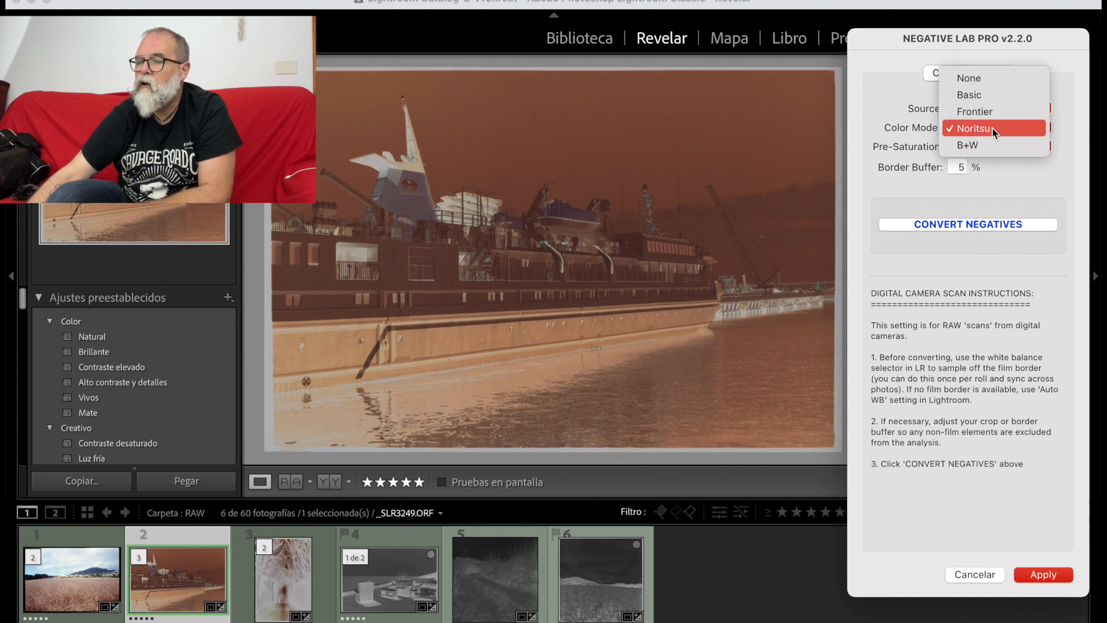
left_click(973, 96)
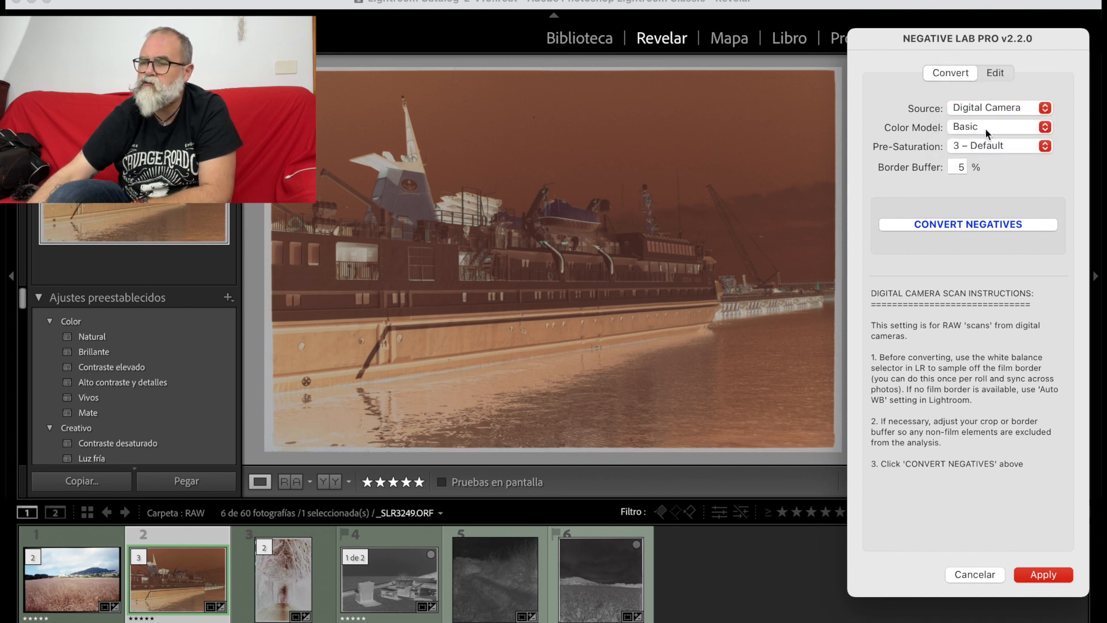
left_click(989, 228)
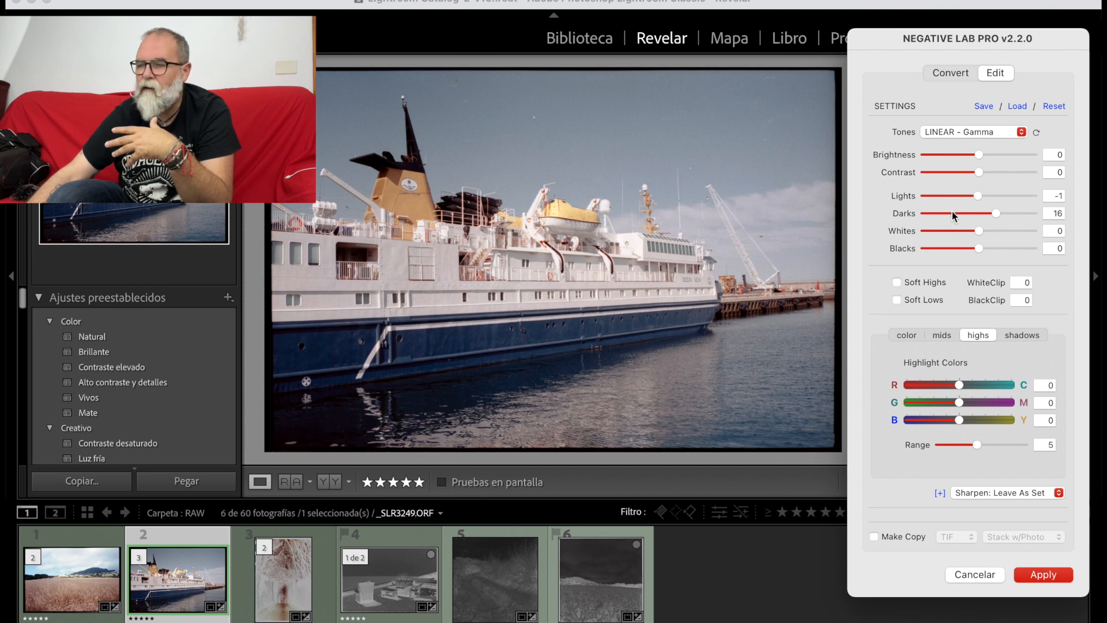
Un-convert the ship photo, apply that state, and reopen Negative Lab Pro to convert the negative again
left_click(965, 80)
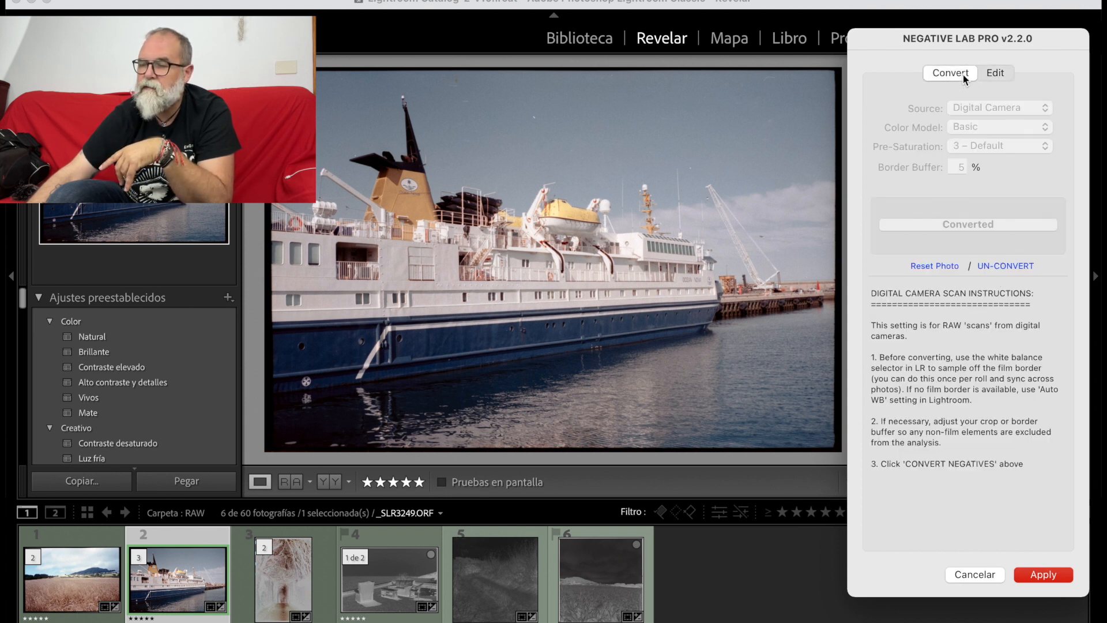
left_click(1015, 266)
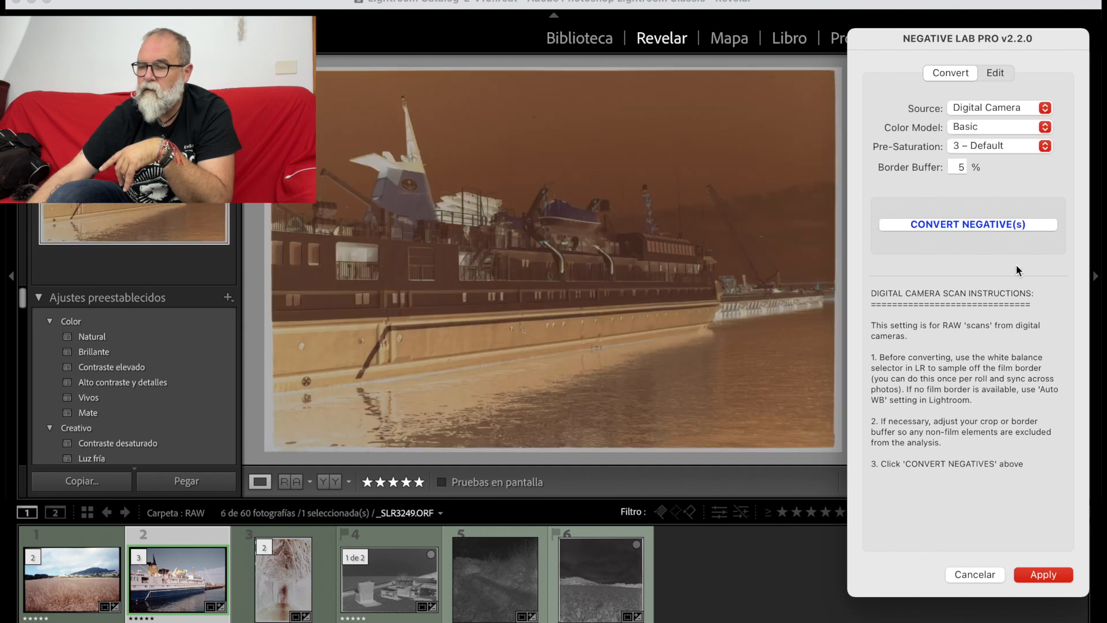
left_click(1044, 574)
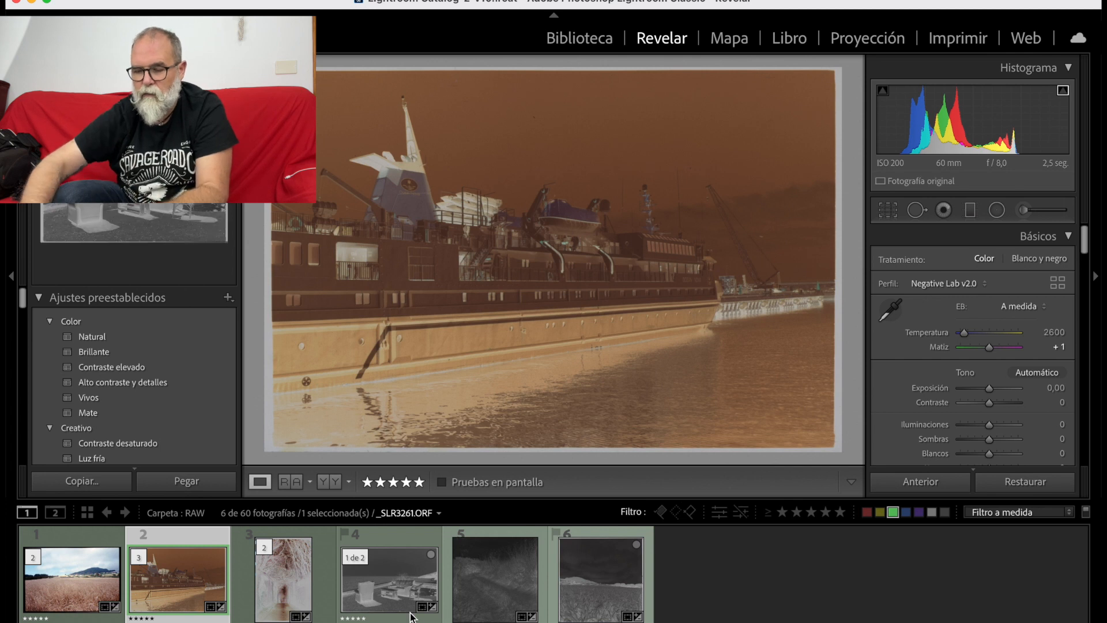
key("ctrl+n")
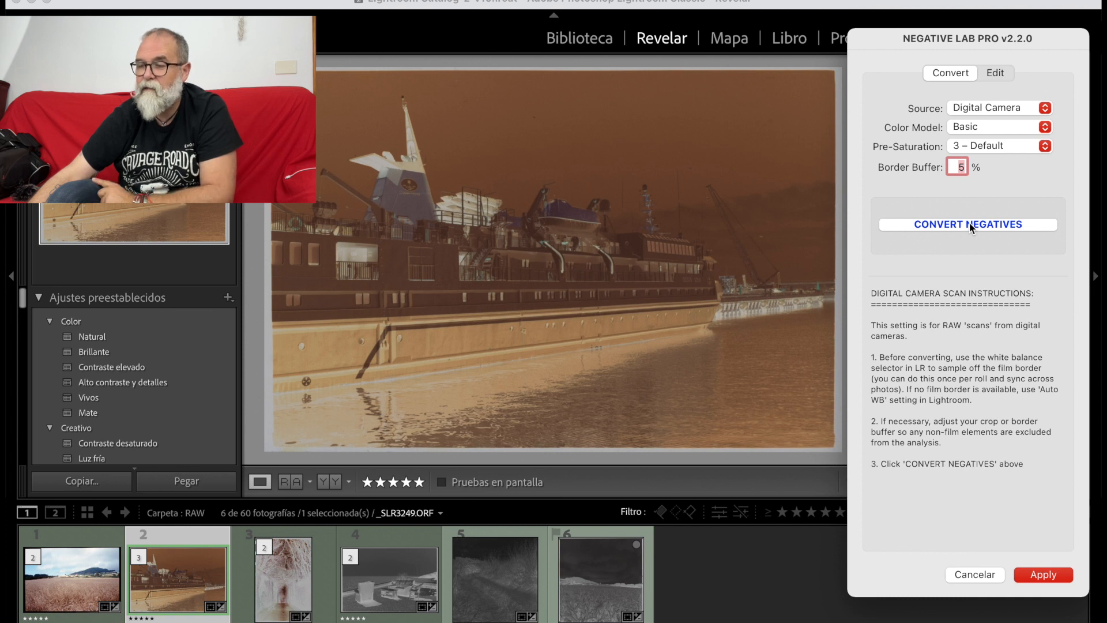
left_click(984, 226)
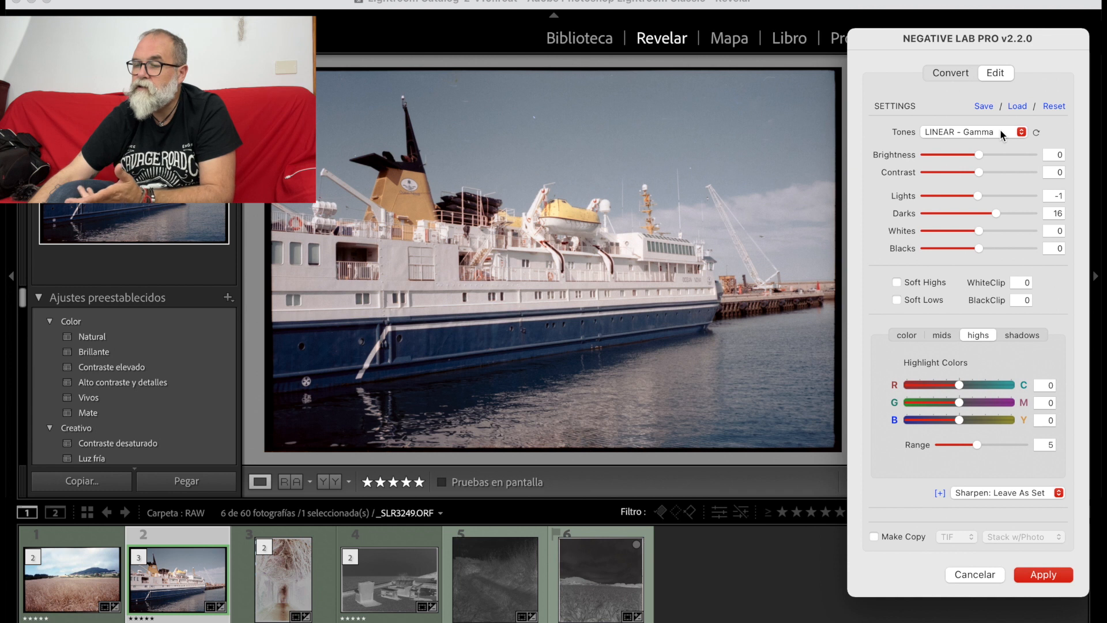
Reset the ship photo's edit settings, set Tones to LAB - Standard and Brightness to -3, and apply the result
left_click(1053, 106)
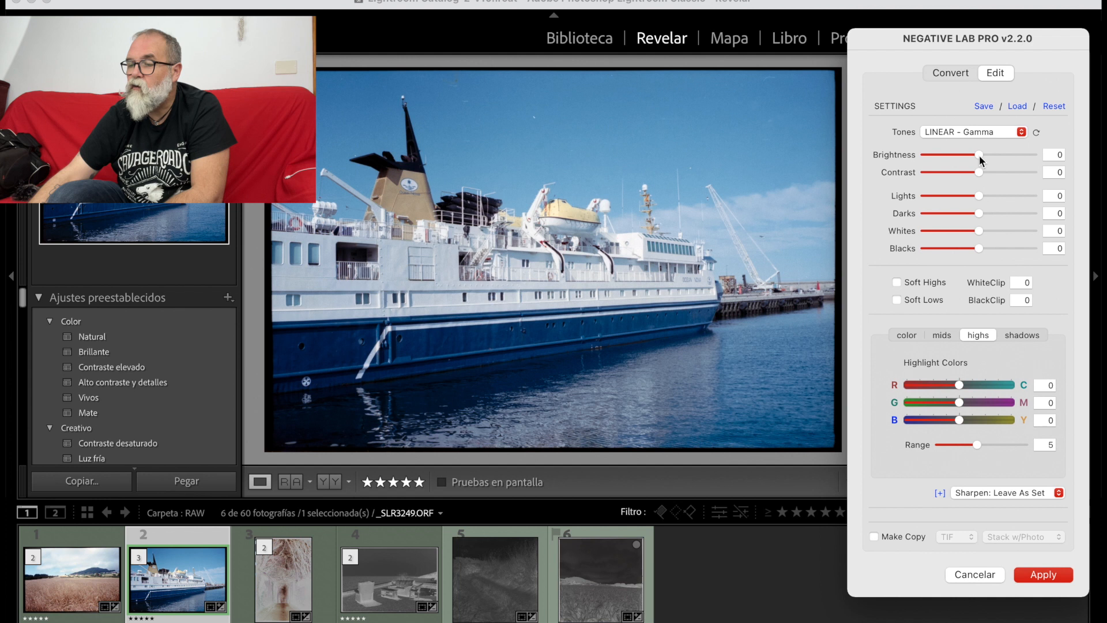
left_click(956, 133)
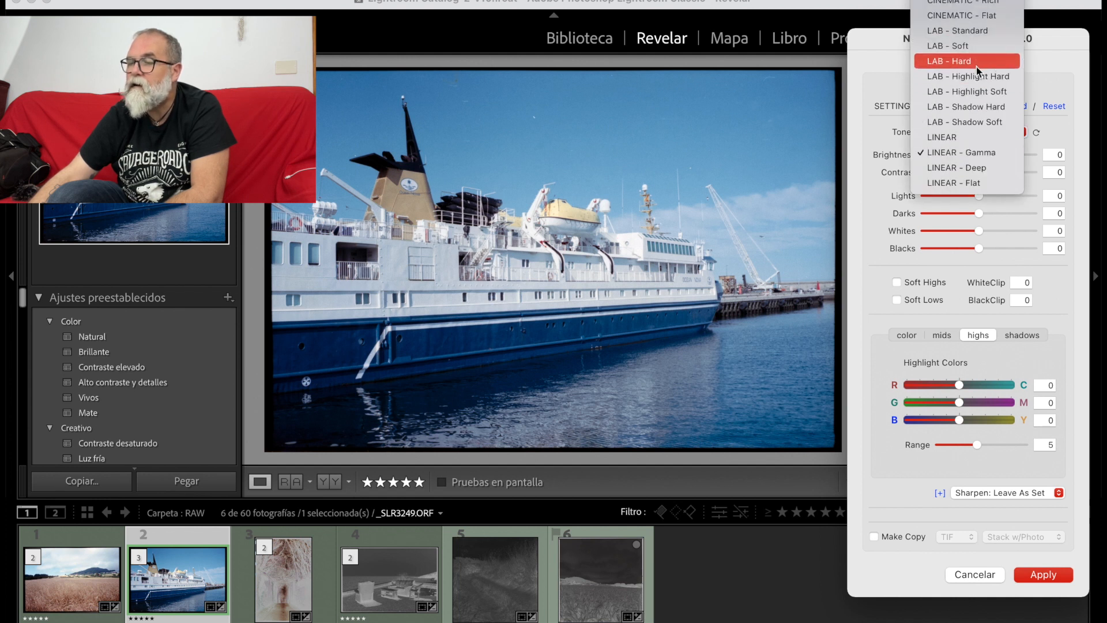
left_click(986, 30)
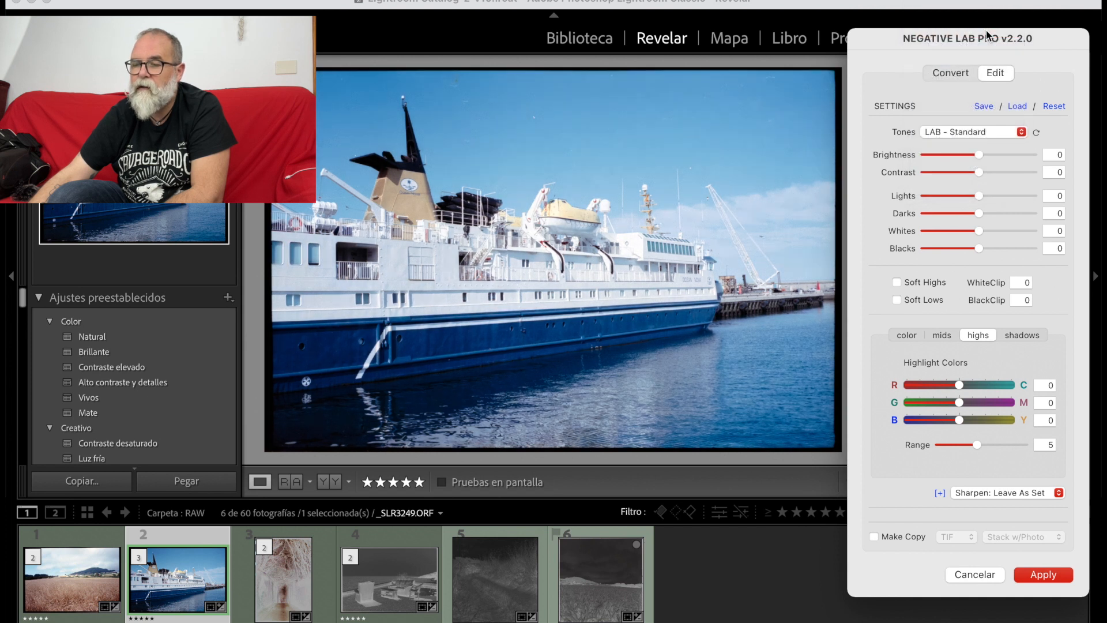
left_click(980, 155)
left_click_drag(981, 160, 974, 160)
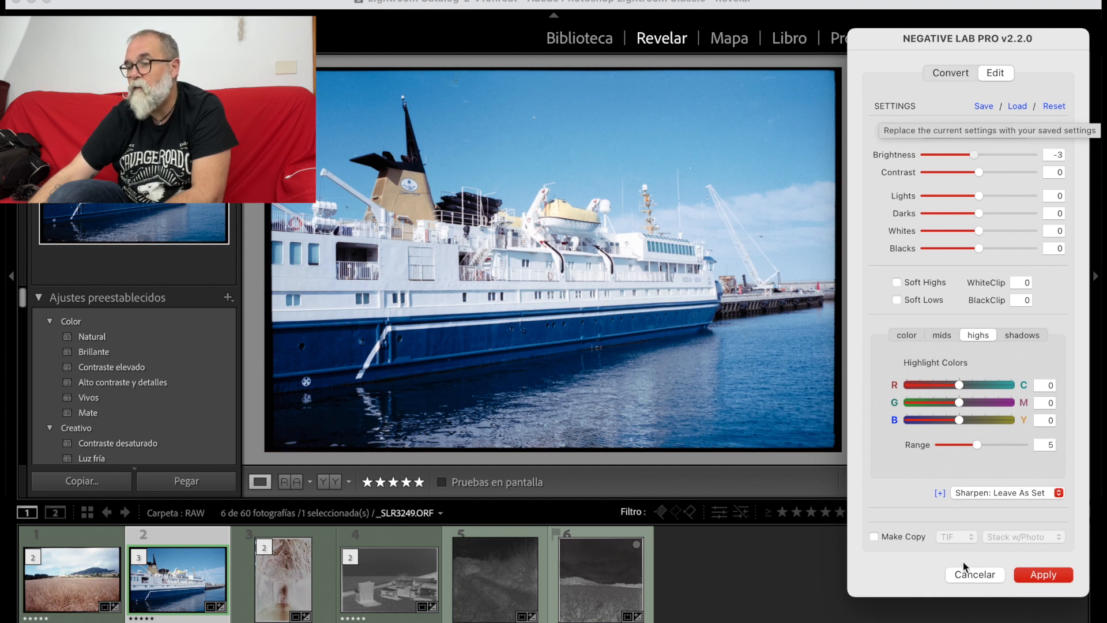
left_click(910, 336)
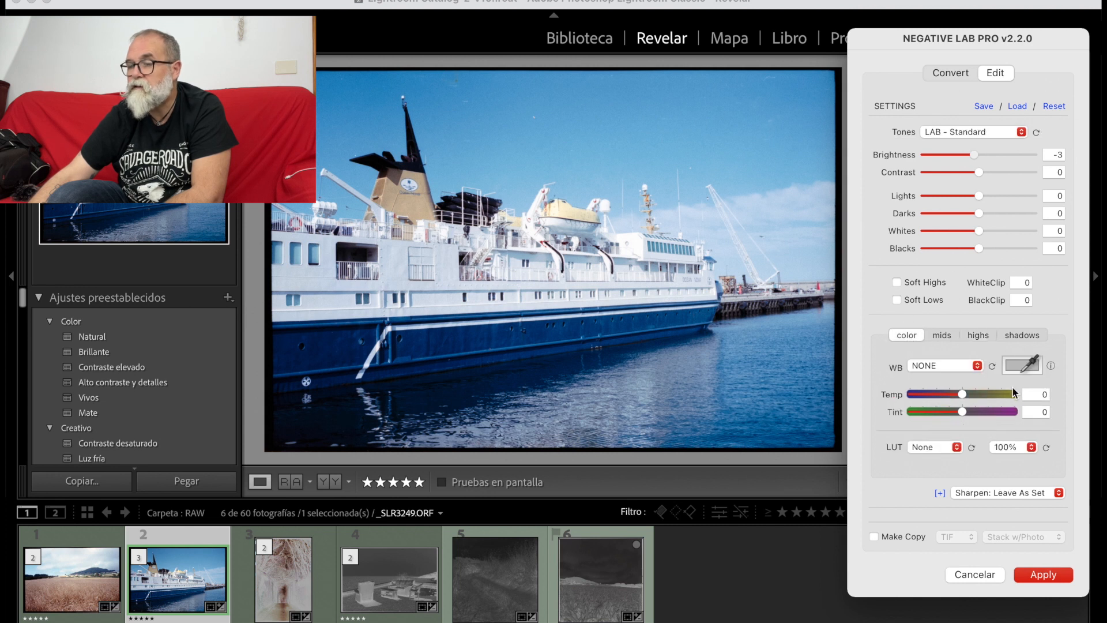
left_click(1052, 577)
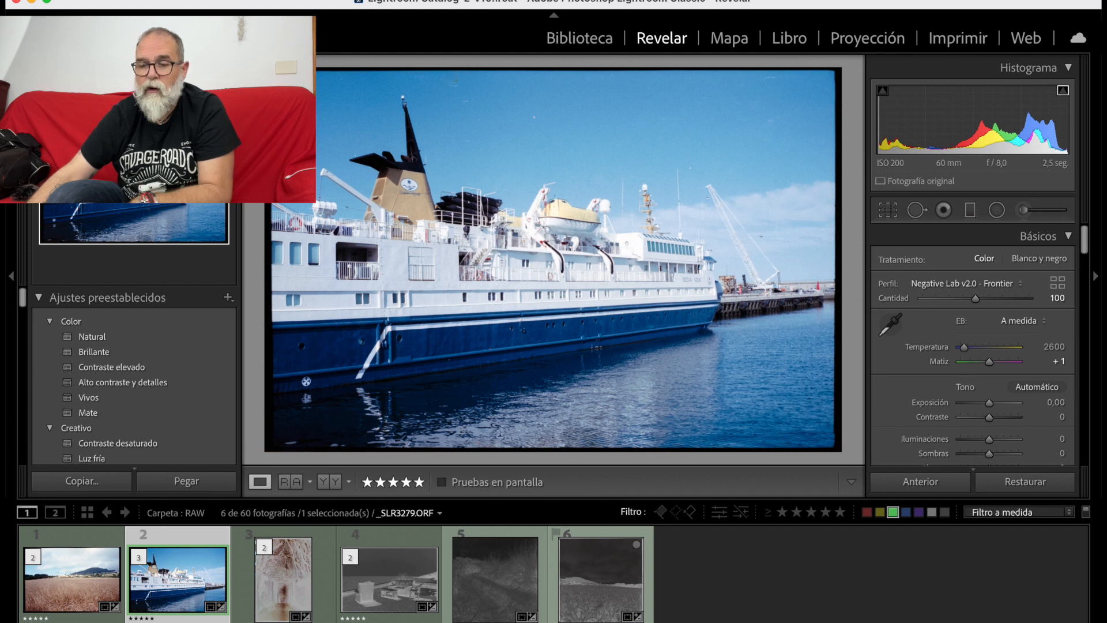
left_click(292, 579)
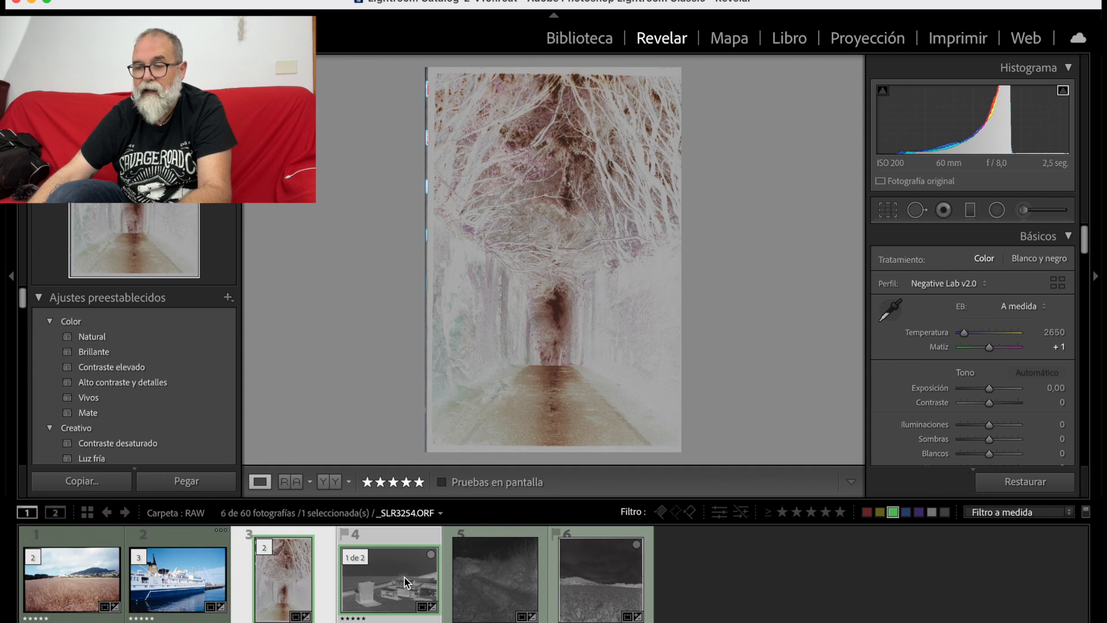
left_click(404, 577, "super")
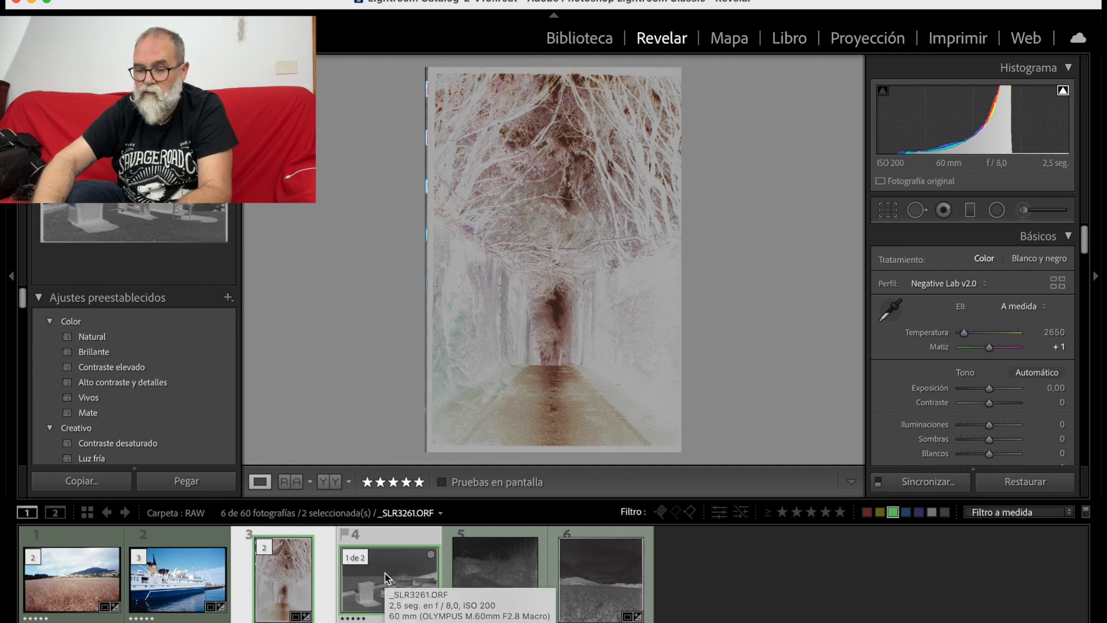
key("ctrl+n")
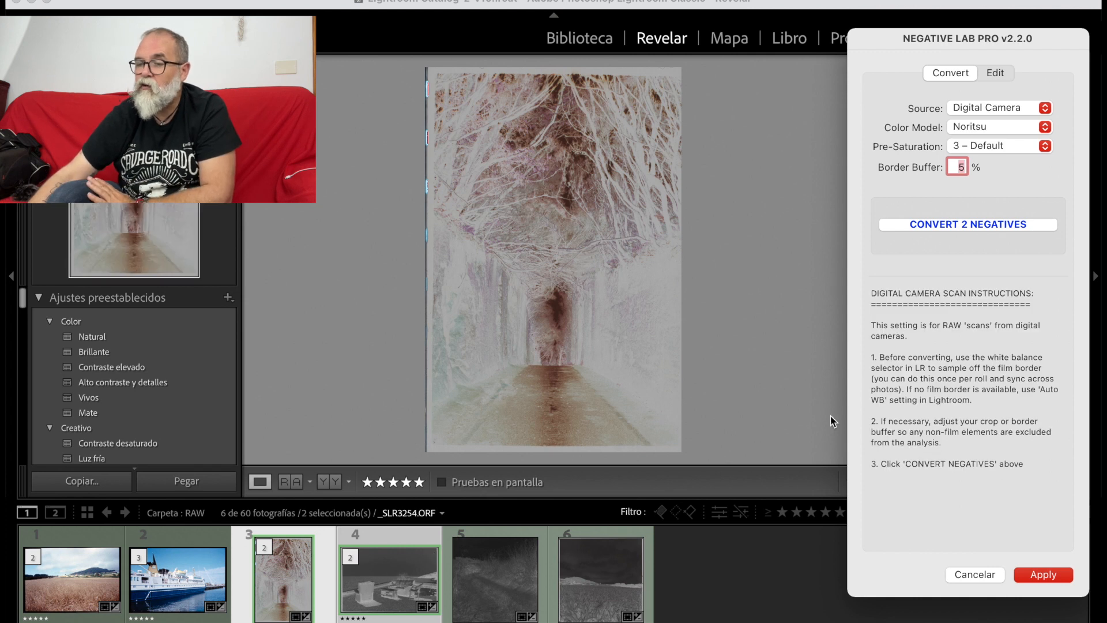
left_click(975, 575)
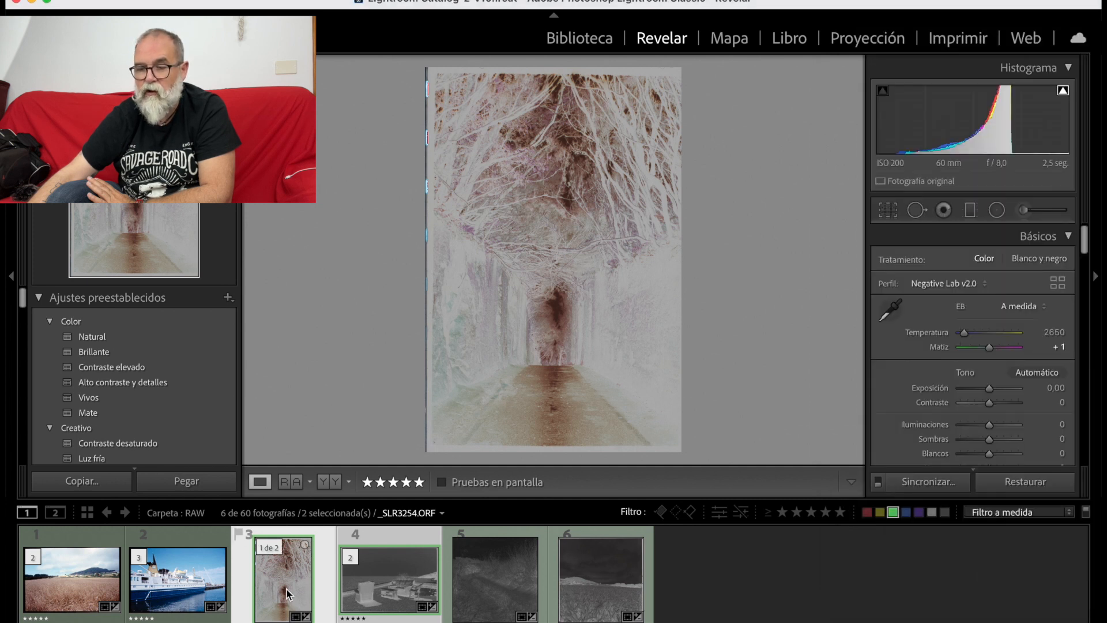
key("Left")
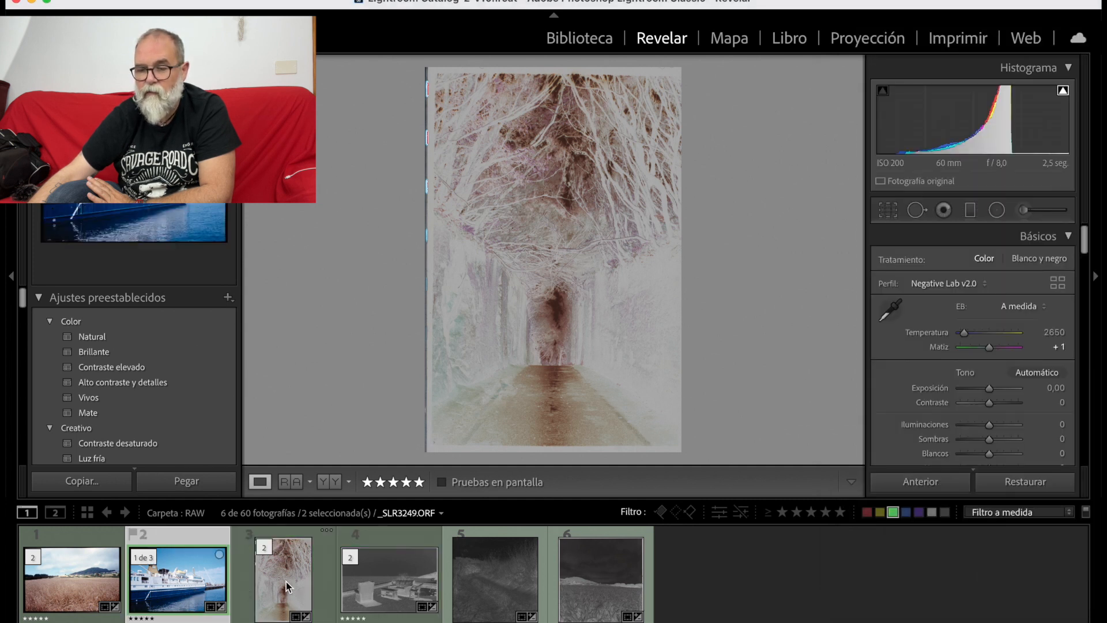
Convert the tree-covered road negative alone in Negative Lab Pro with the Basic color model
left_click(286, 586)
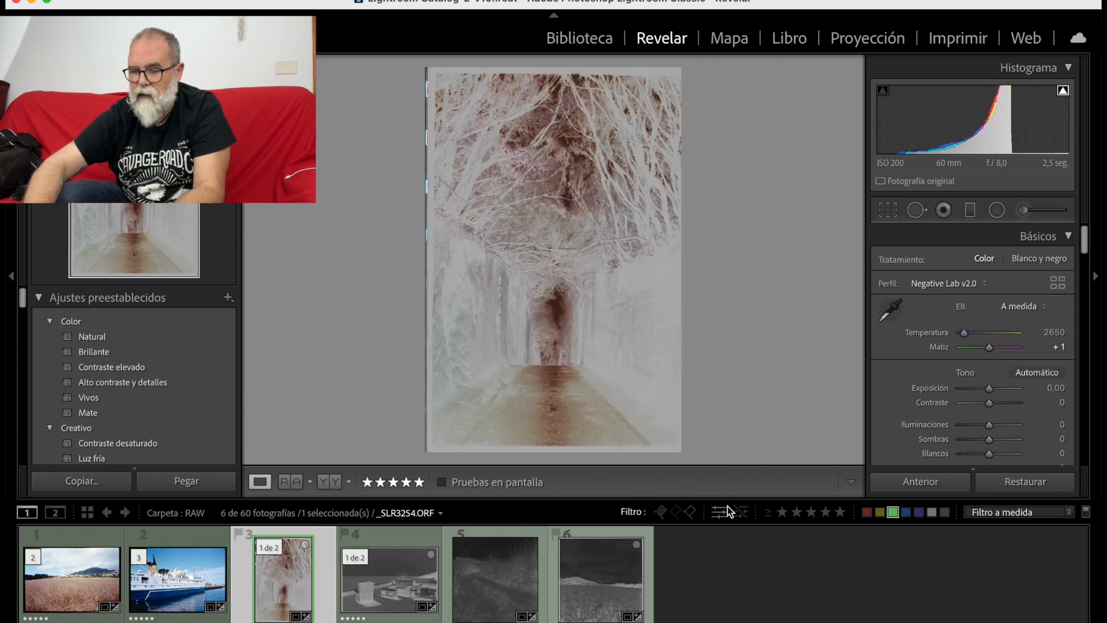
key("ctrl+n")
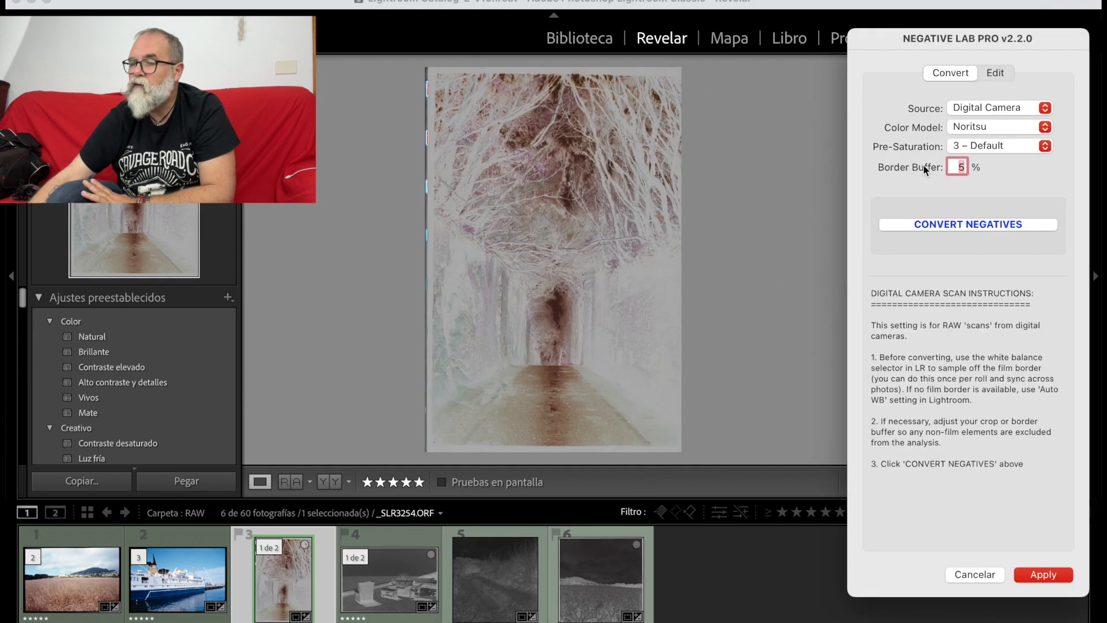
left_click(973, 127)
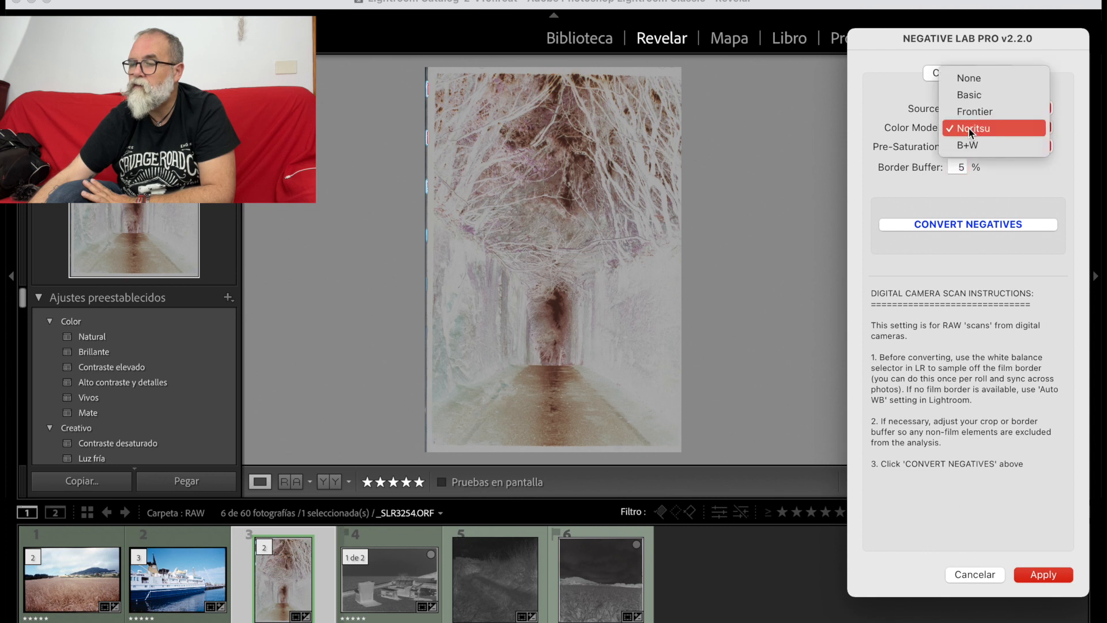
left_click(971, 94)
left_click(962, 224)
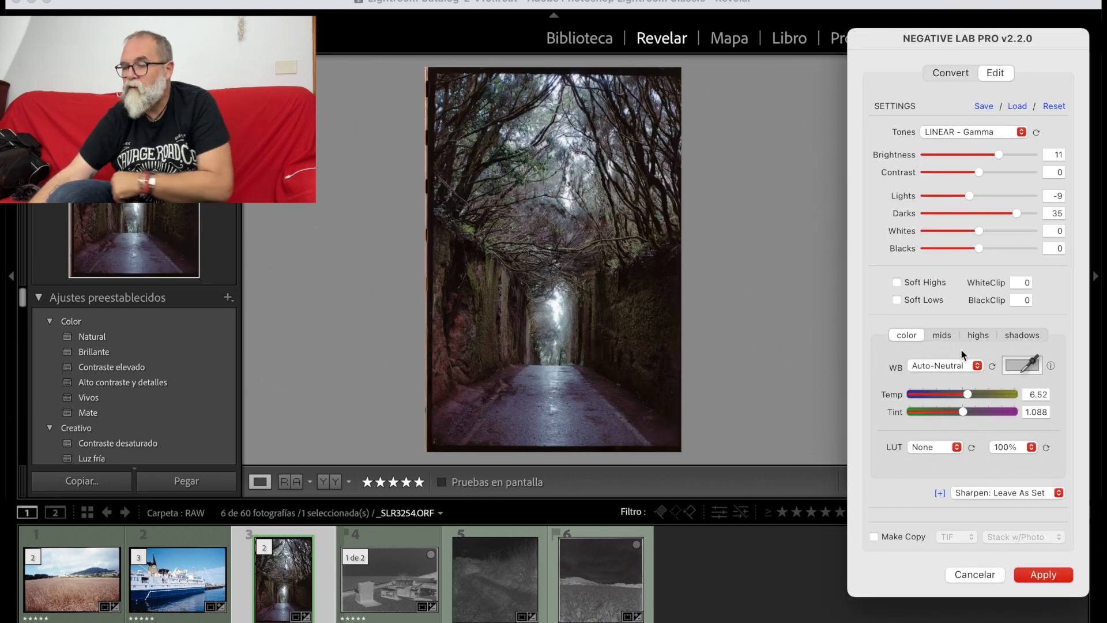
Look over the LUT and white balance options for the tree-covered road photo and apply its conversion
left_click(940, 448)
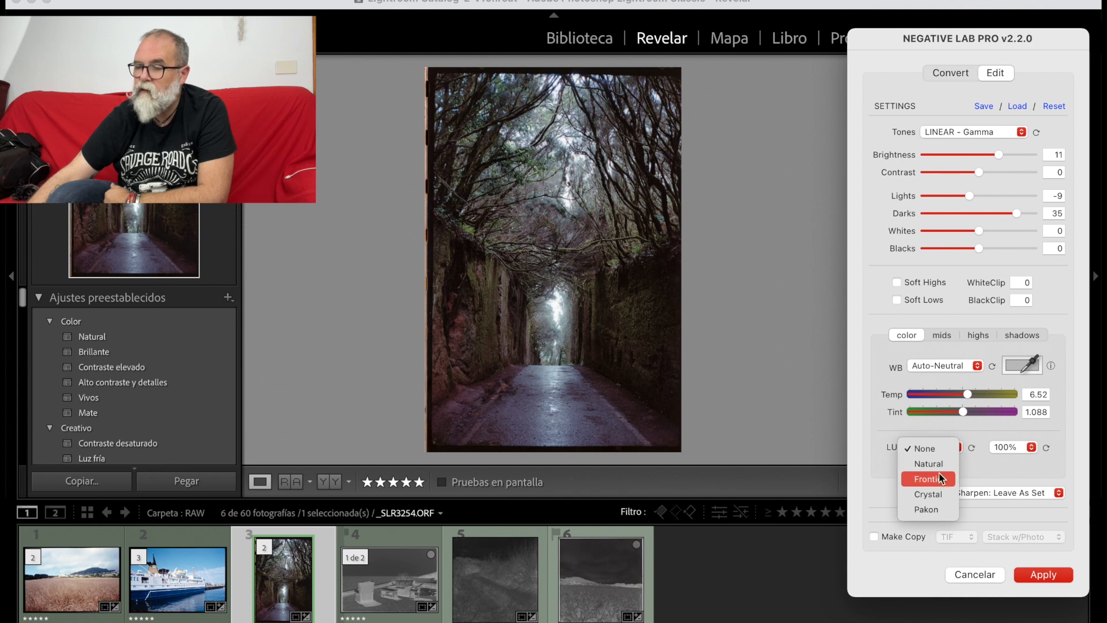
left_click(885, 487)
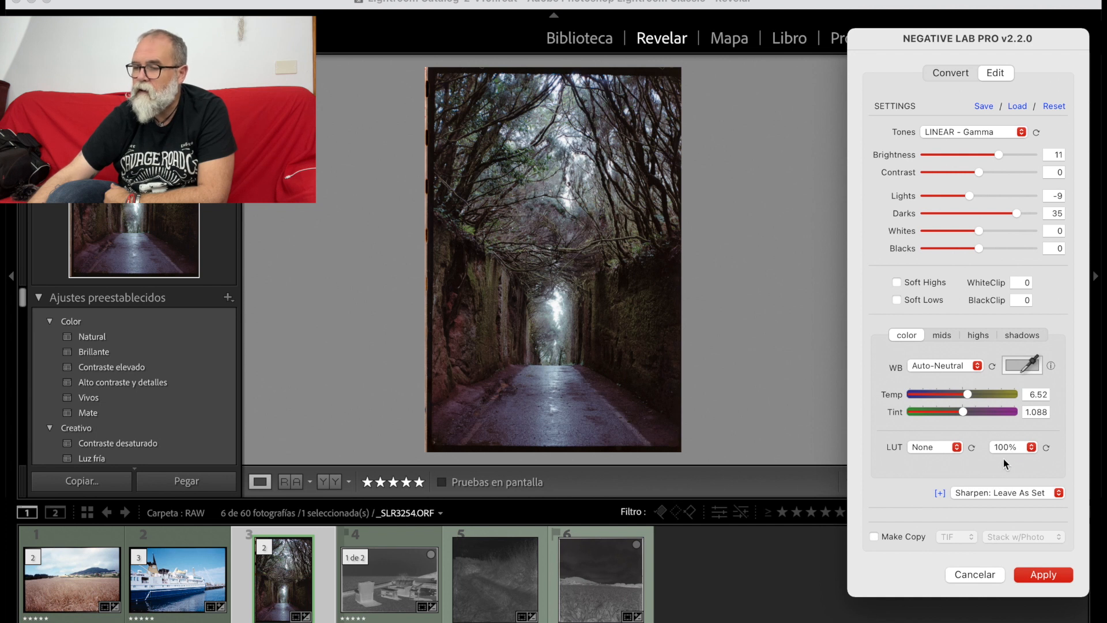
left_click(950, 365)
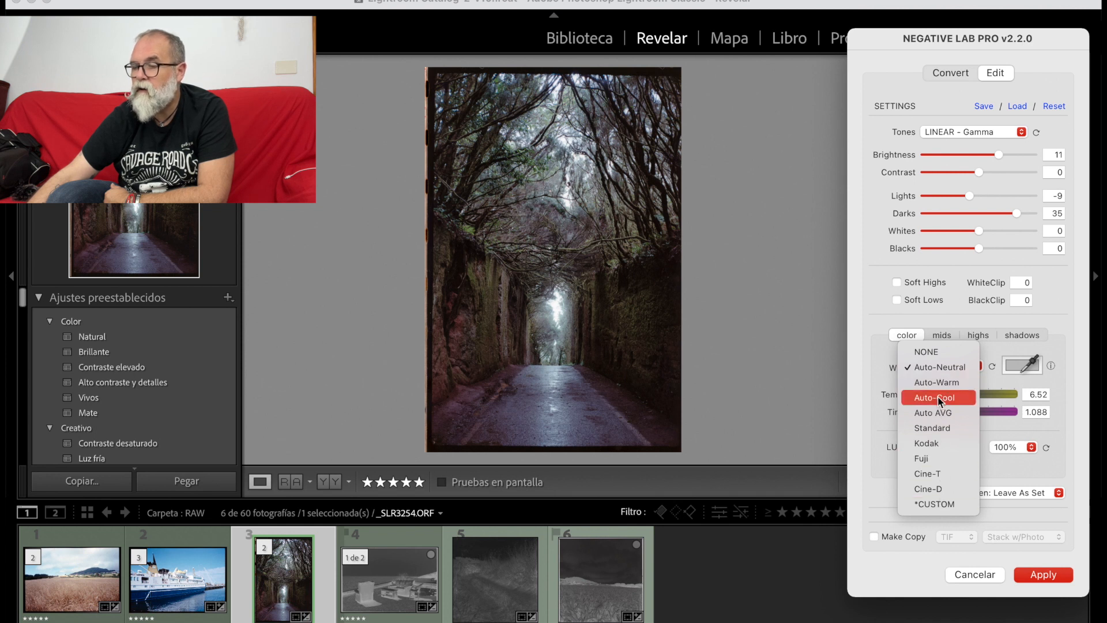
left_click(877, 350)
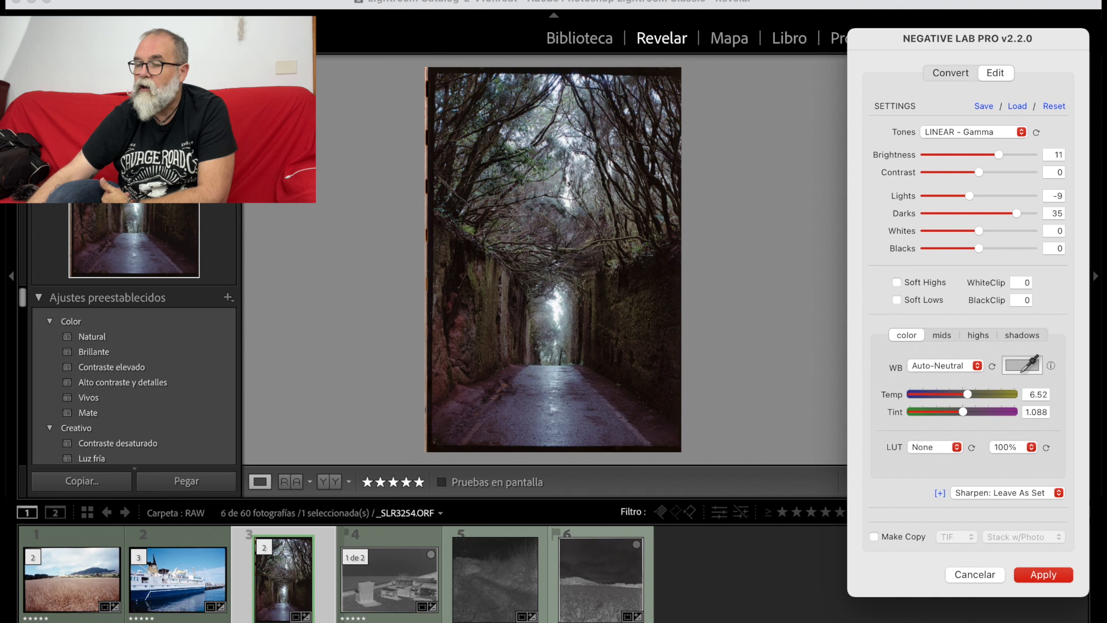
left_click(1060, 579)
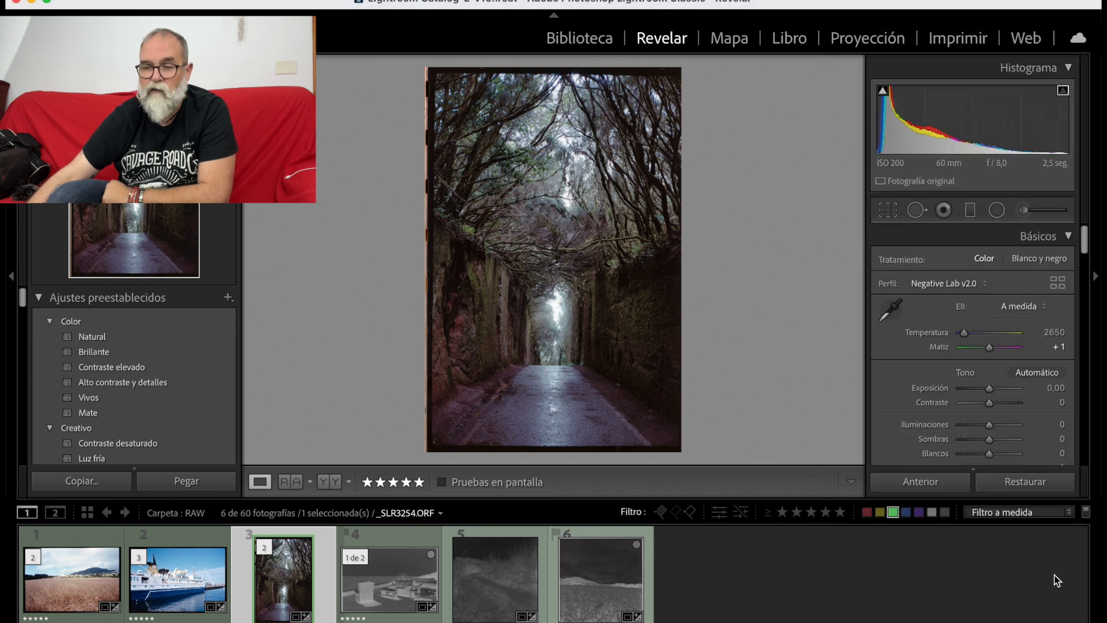
Convert the black-and-white grassy path negative in Negative Lab Pro with the B+W color model
left_click(511, 581)
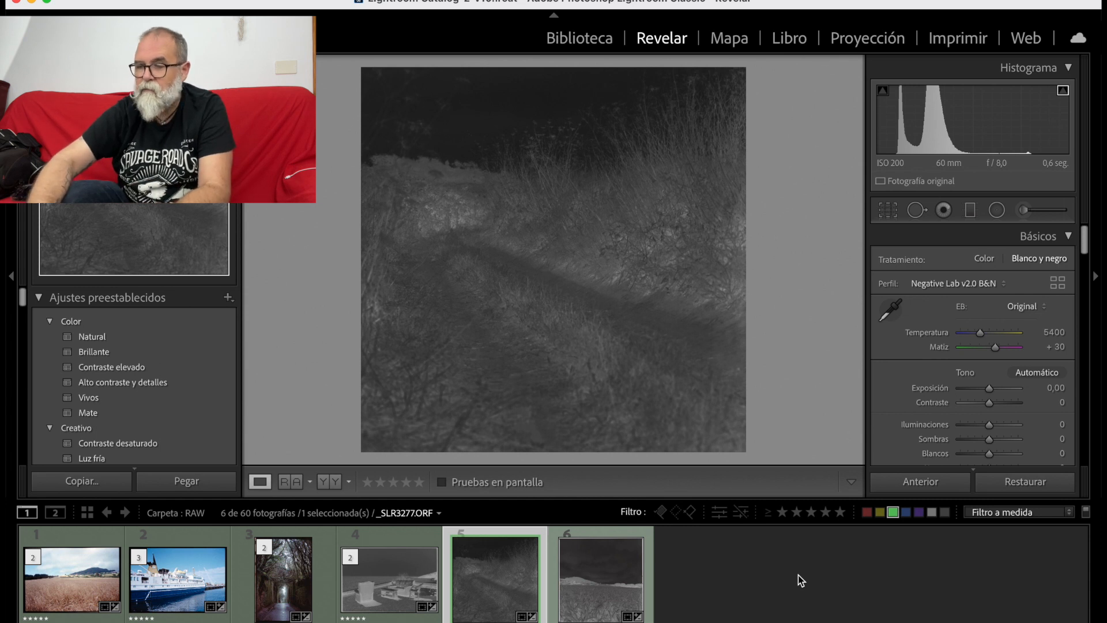
key("ctrl+n")
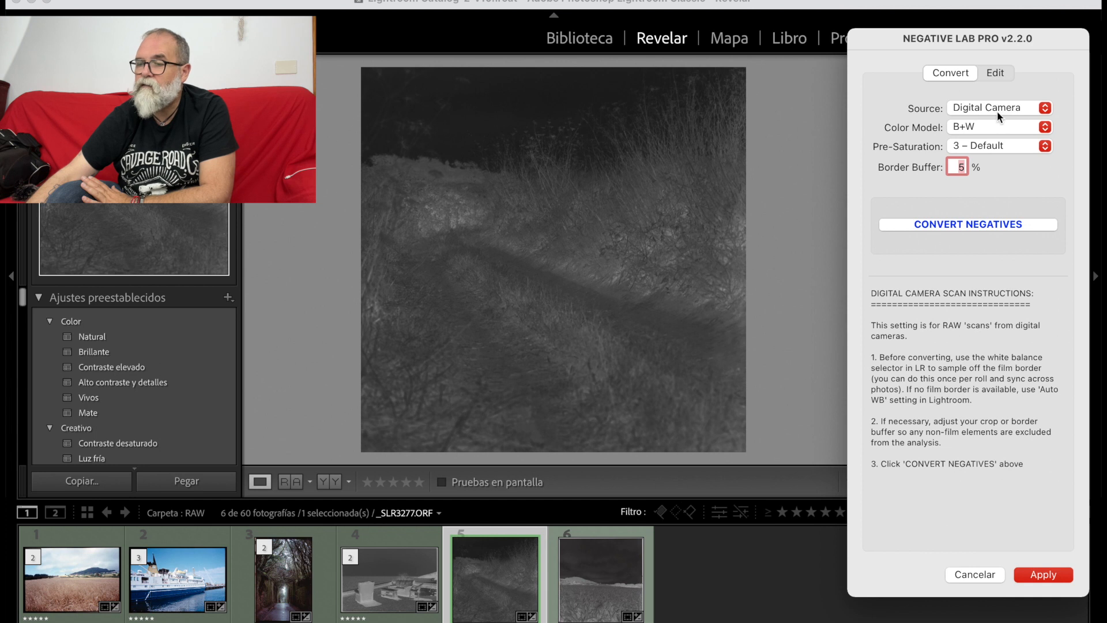
left_click(977, 125)
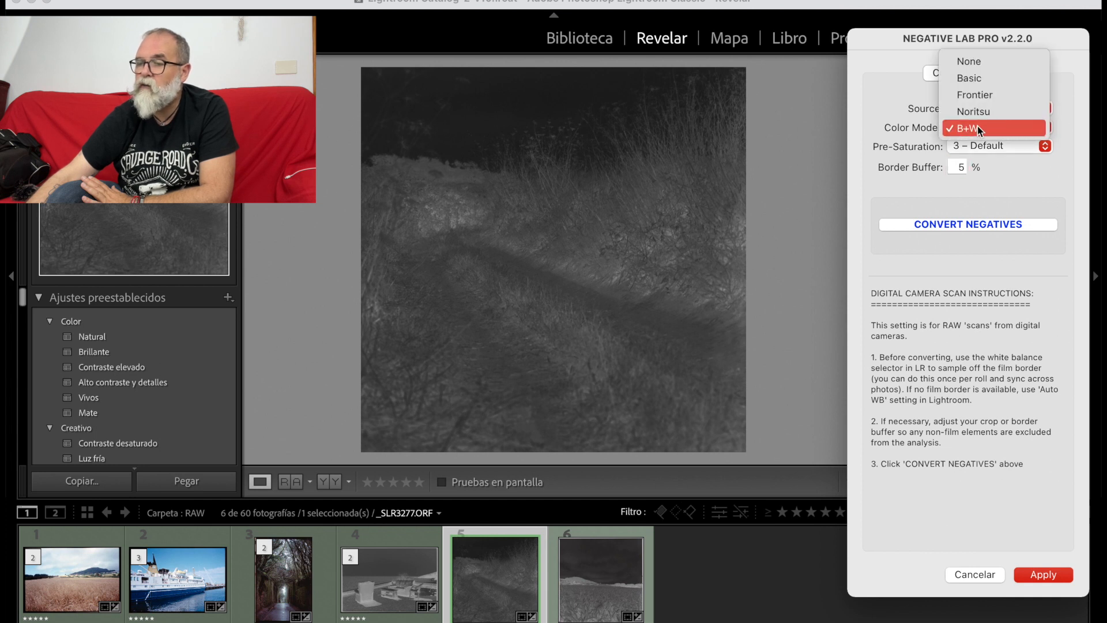
left_click(978, 126)
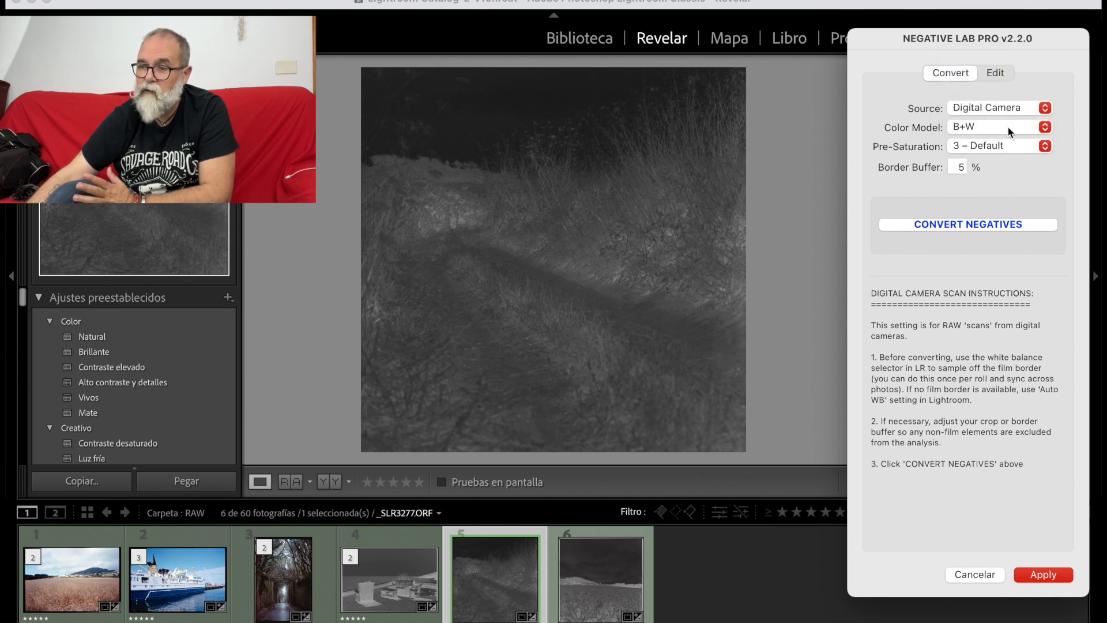
left_click(980, 223)
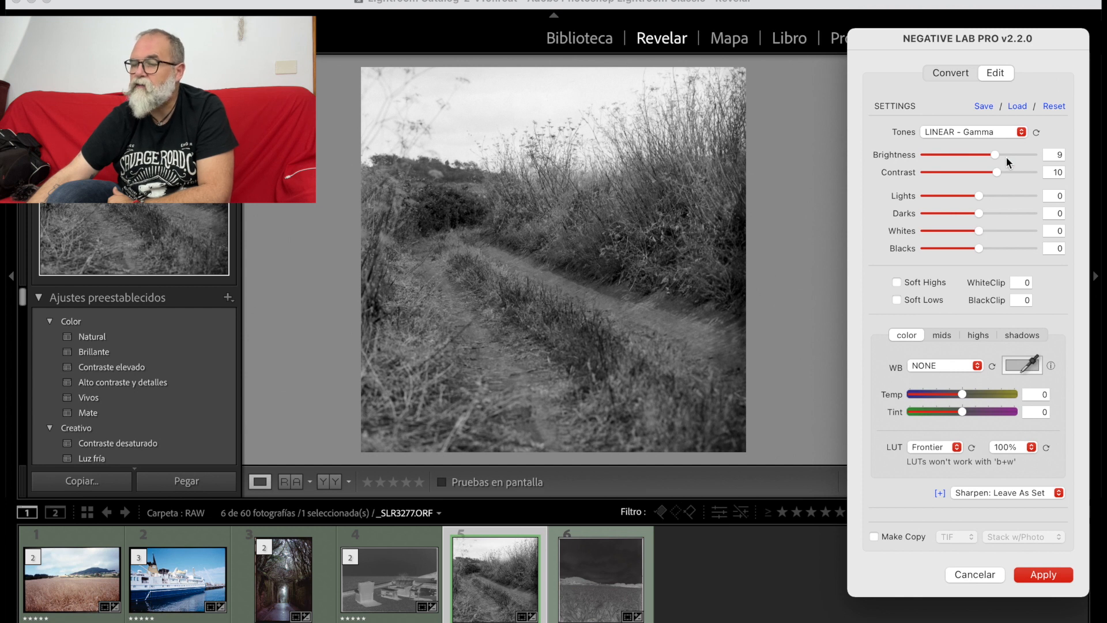
Set the grassy path photo's Brightness to 12, Lights to -23 and Darks to 11, with LUT on None
left_click_drag(995, 153, 1002, 157)
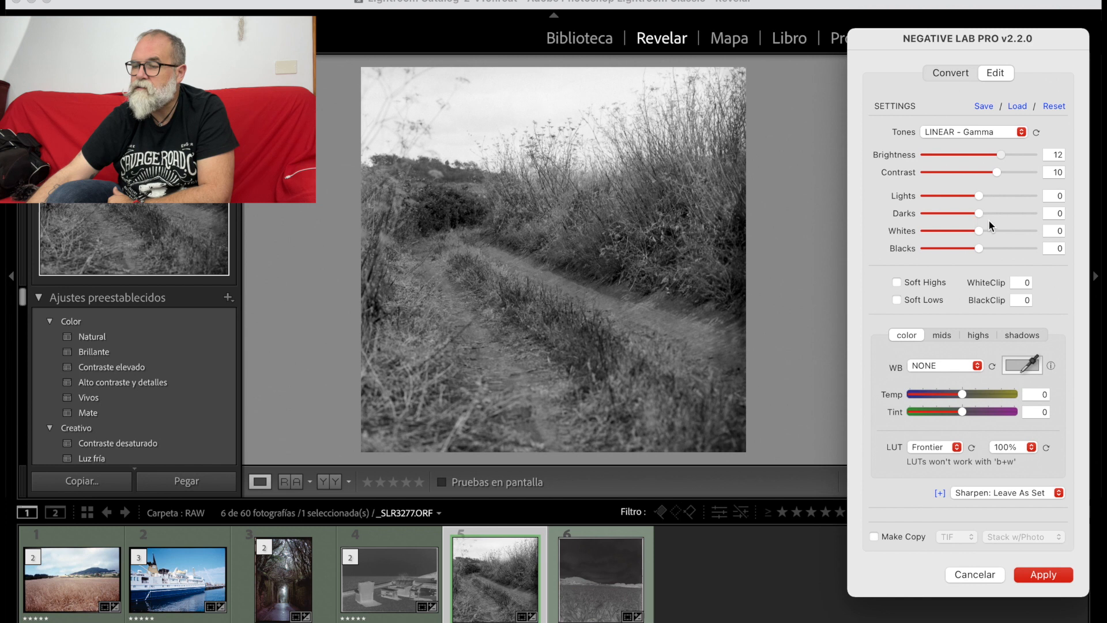
mouse_move(980, 199)
left_mouse_down()
mouse_move(956, 202)
mouse_move(991, 215)
left_mouse_up()
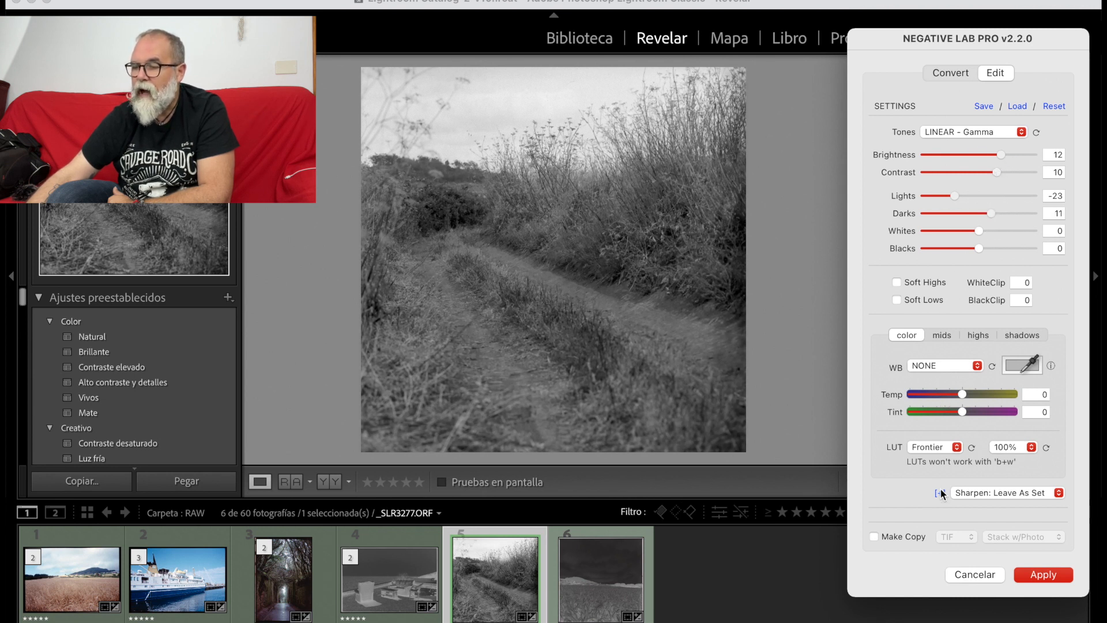
left_click(935, 448)
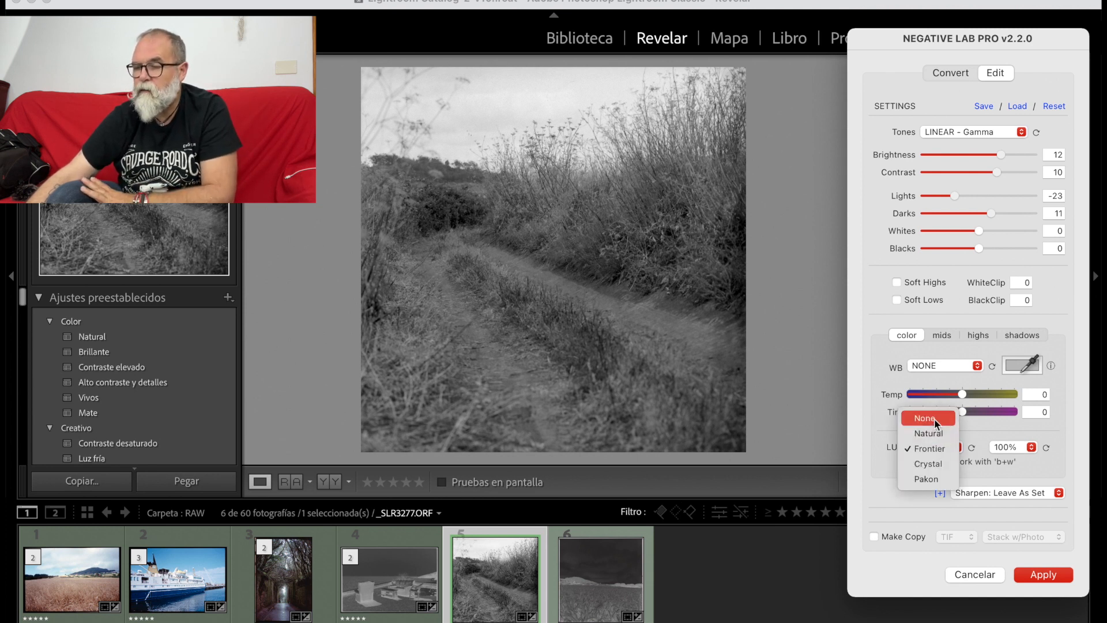
left_click(935, 421)
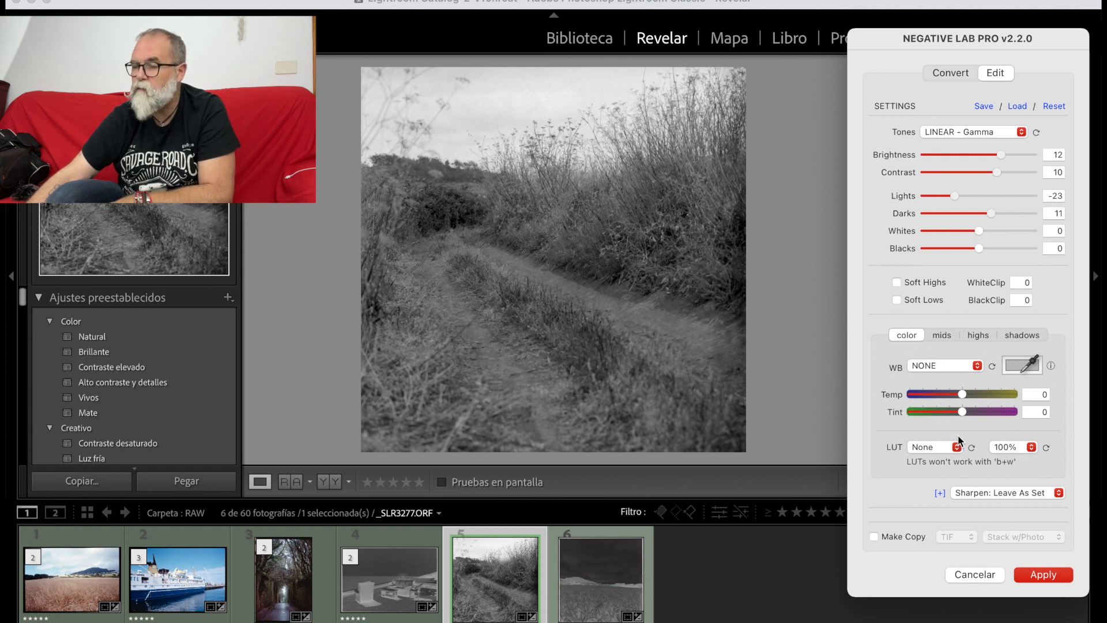
Try the Auto-Warm, Kodak and Fuji white balance presets on the grassy path photo, ending on NONE
left_click(943, 366)
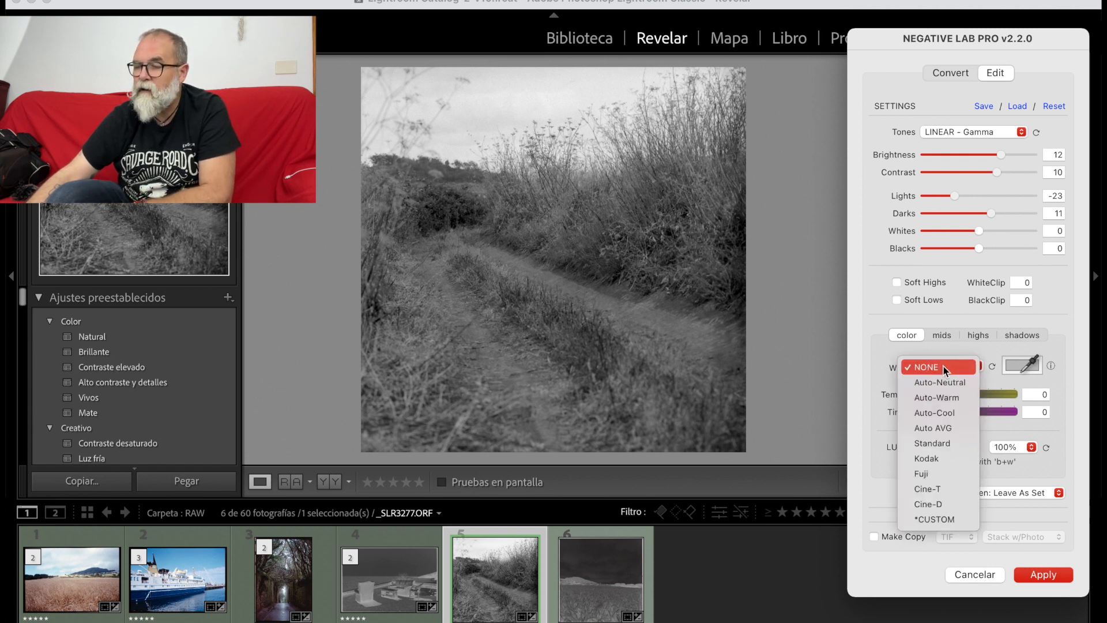
left_click(939, 396)
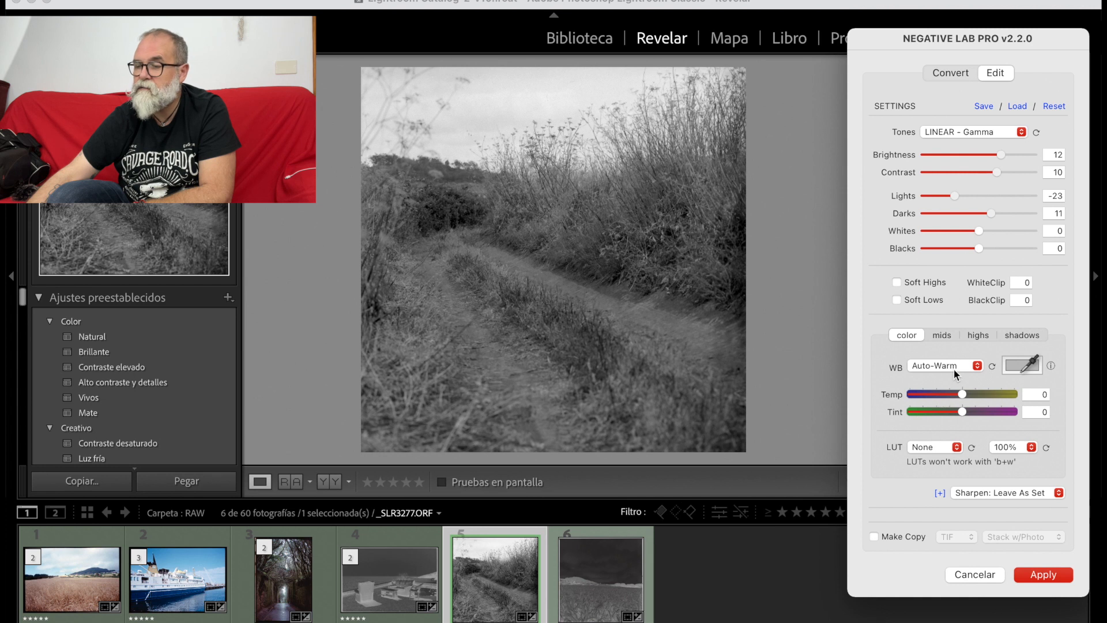
left_click(956, 364)
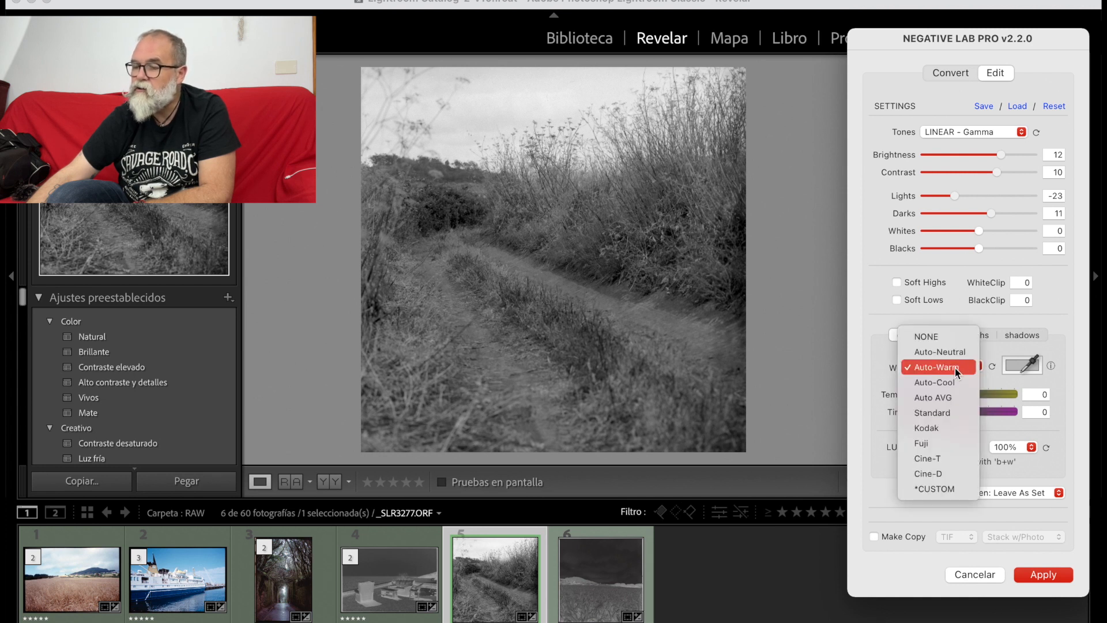
left_click(935, 429)
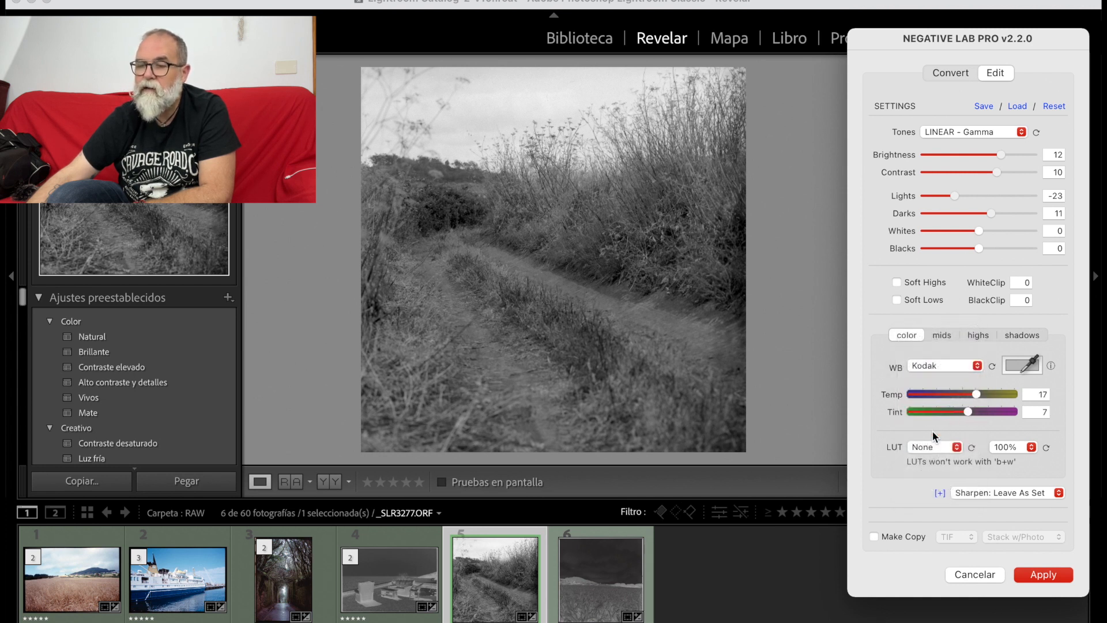
left_click(971, 368)
left_click(956, 383)
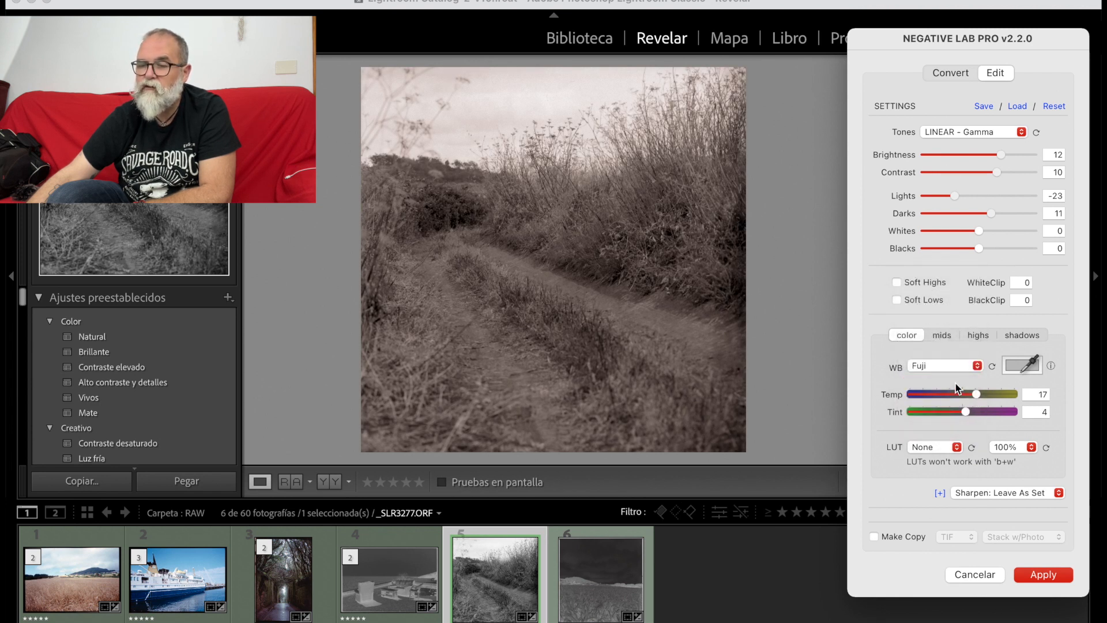
left_click(953, 370)
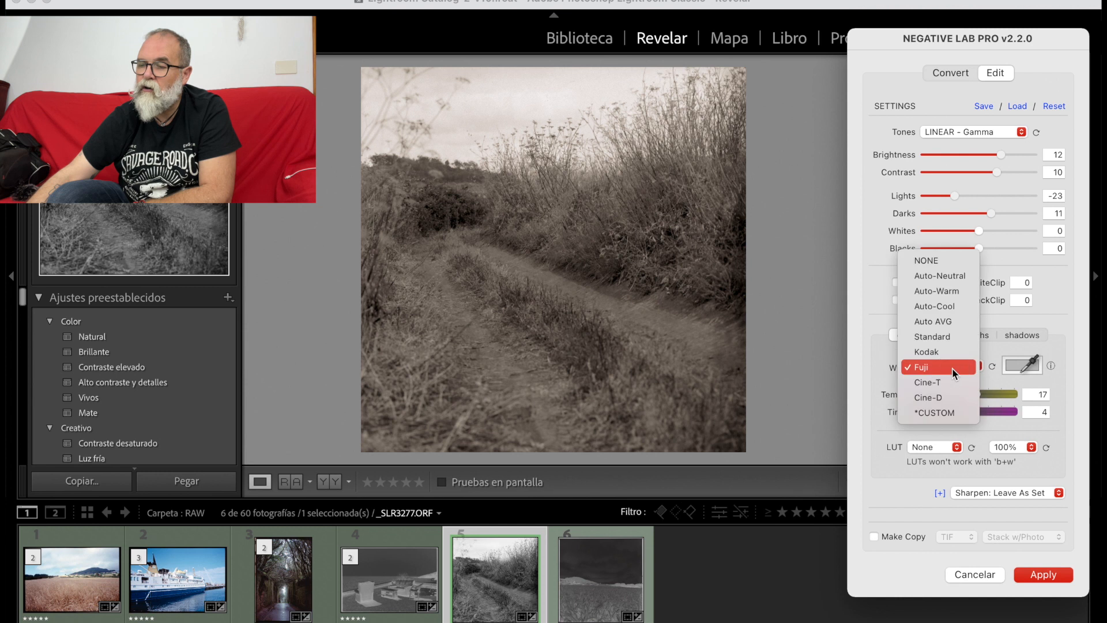
left_click(949, 266)
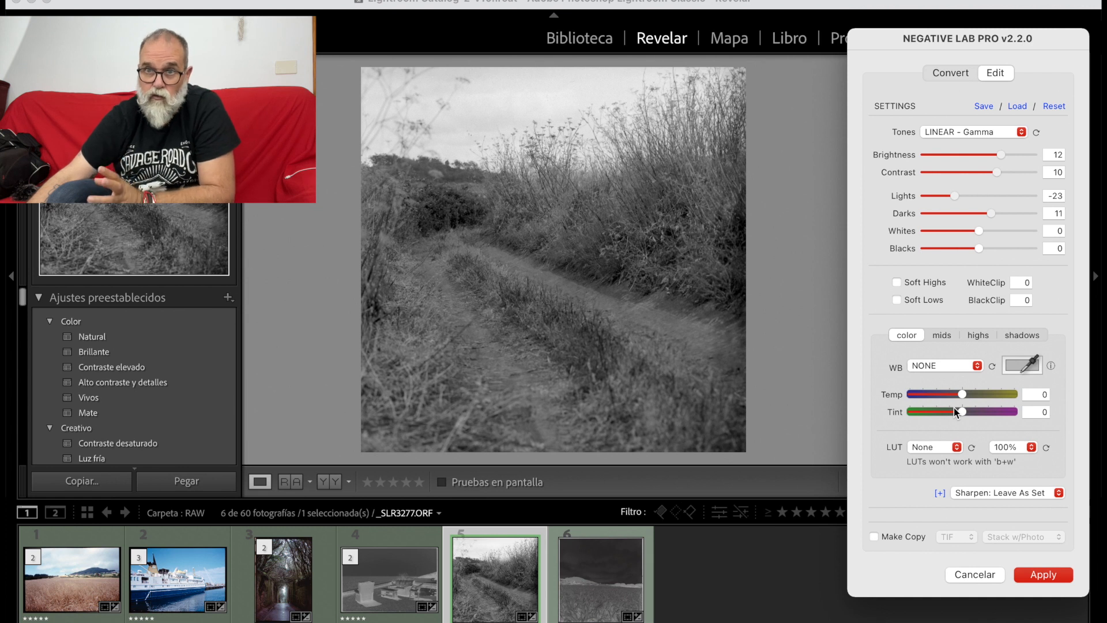
Try shifting the highlight colors of the grassy path photo, then reset all its edit settings and apply the conversion
left_click(979, 335)
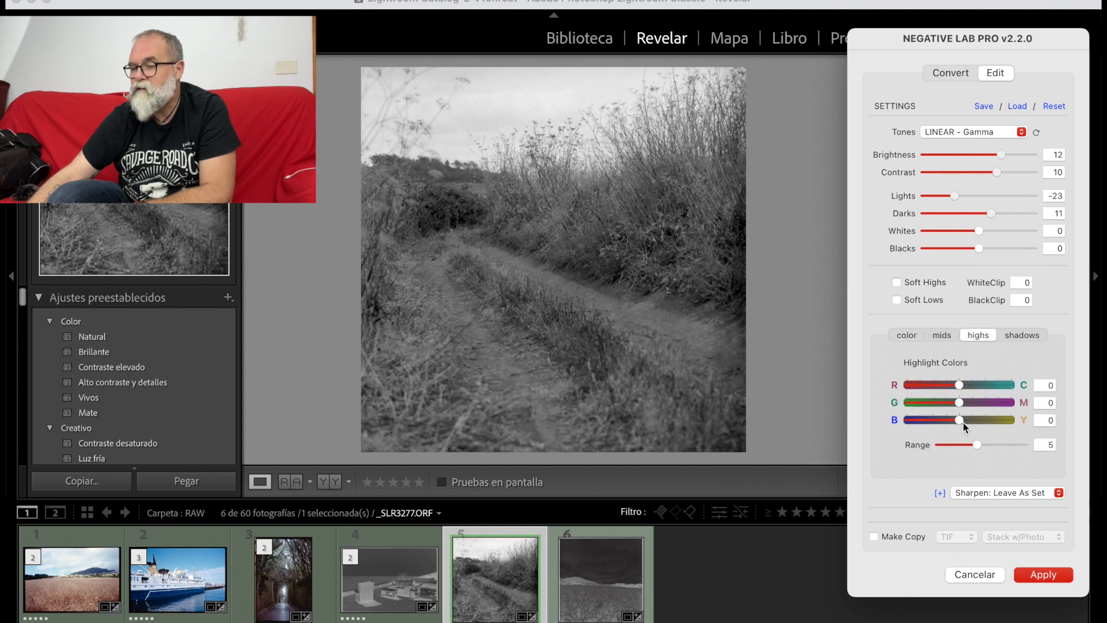
left_click_drag(961, 420, 940, 403)
left_click(1054, 106)
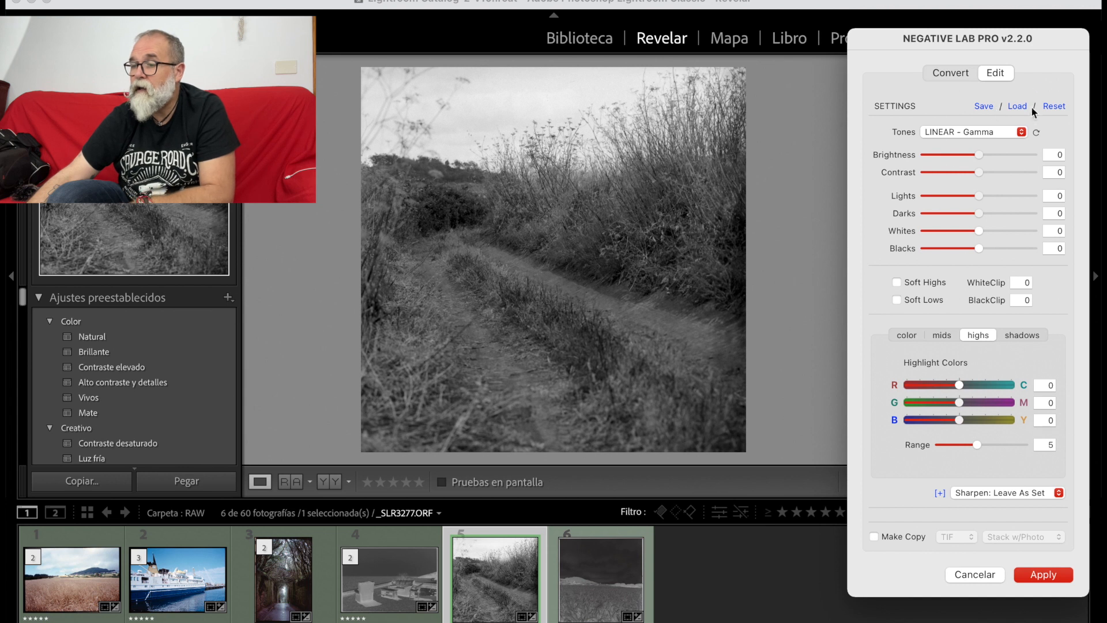
left_click(1050, 579)
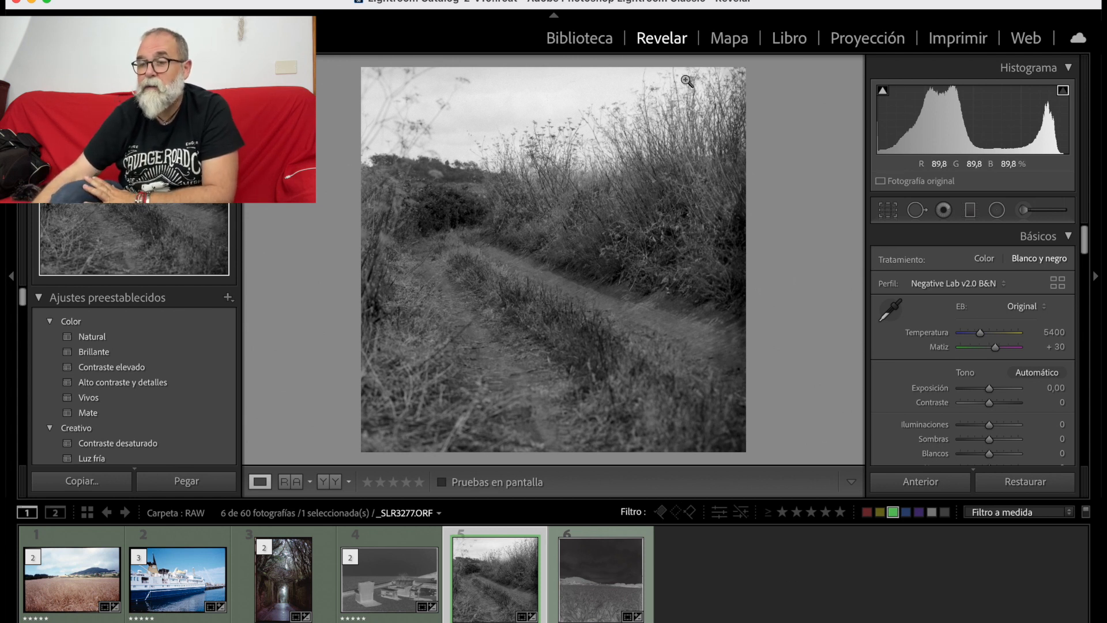
Display the Negative Lab Pro metadata set for the grassy path photo in the Library and review its conversion details
left_click(581, 39)
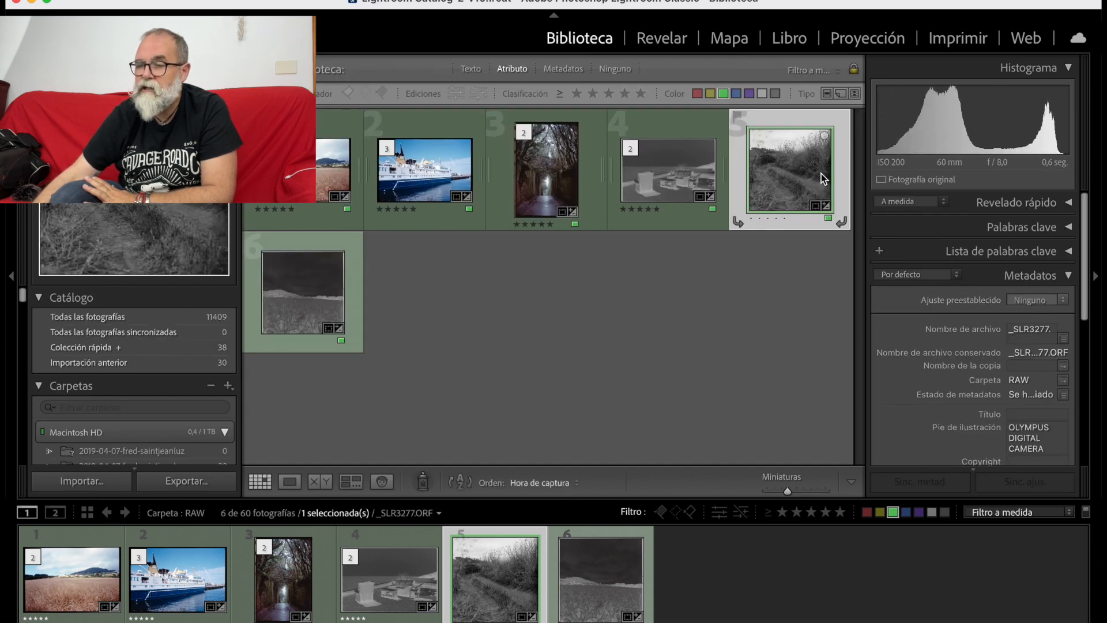
left_click(902, 276)
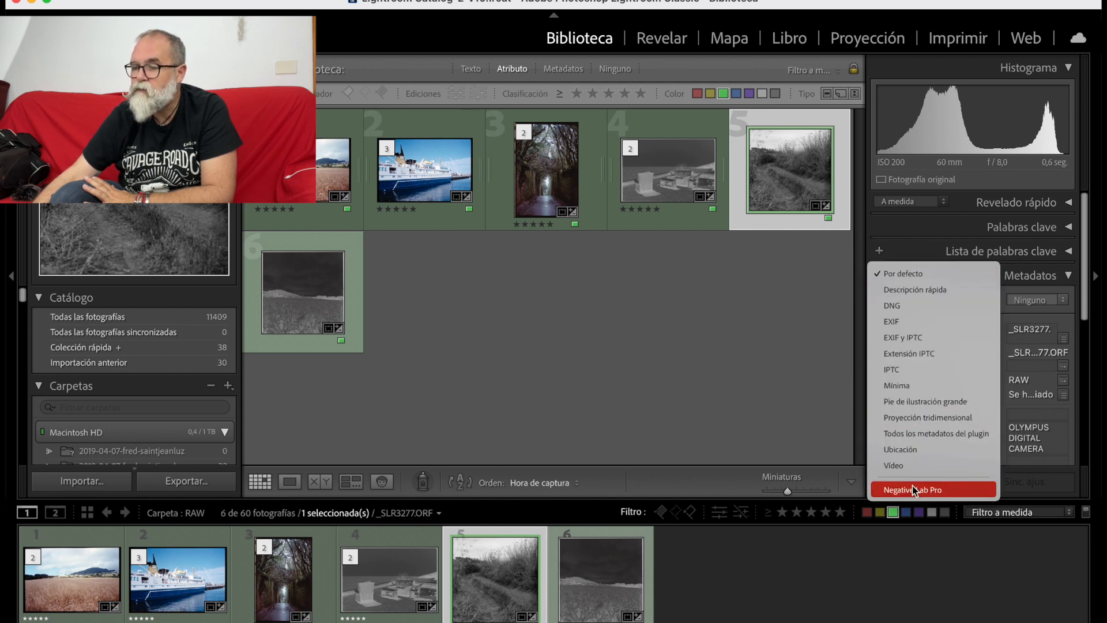
left_click(952, 496)
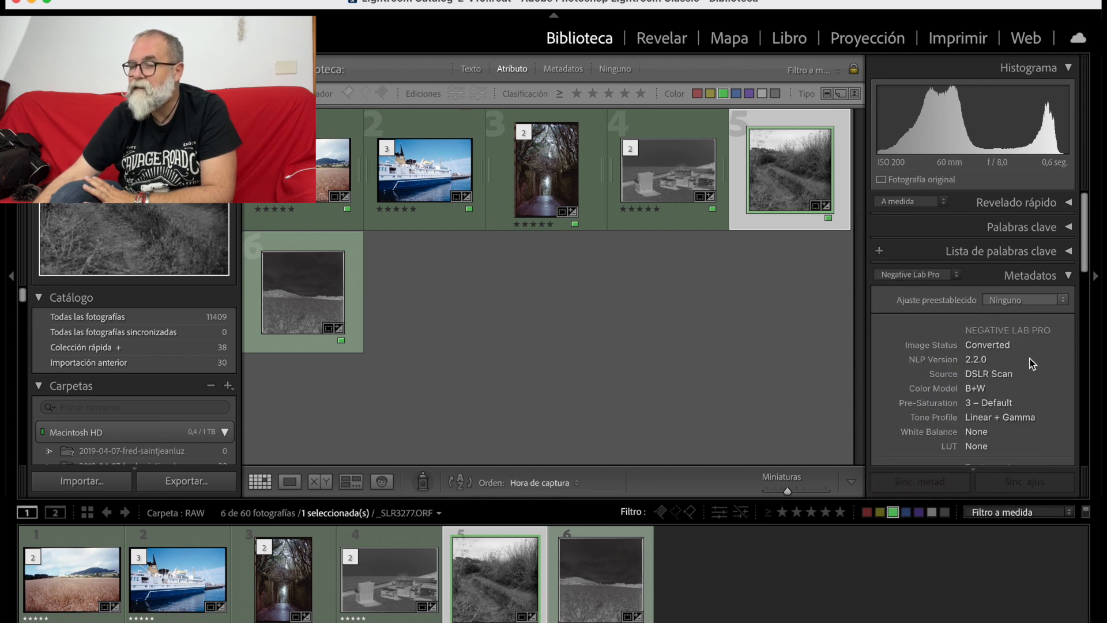
scroll(1032, 363, "down", 4)
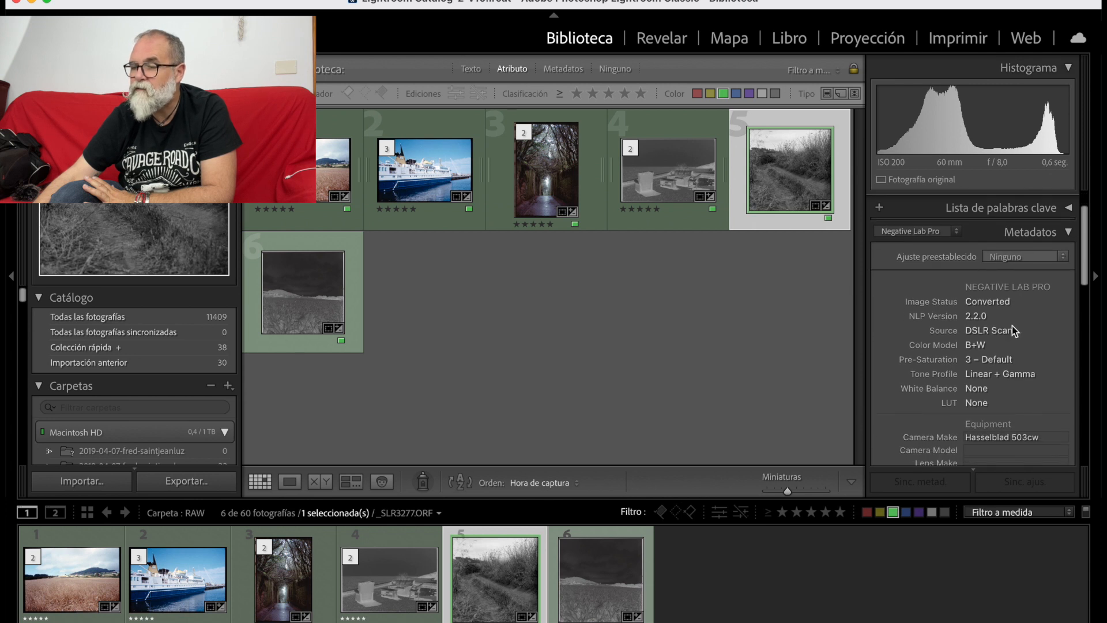
scroll(1013, 328, "down", 1)
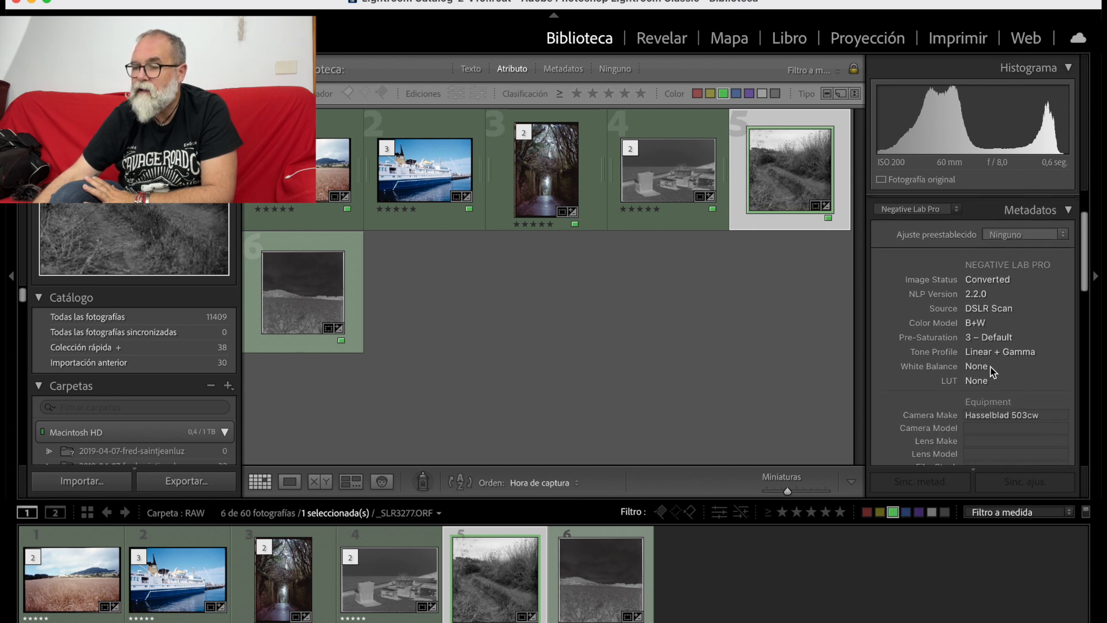
scroll(998, 301, "down", 5)
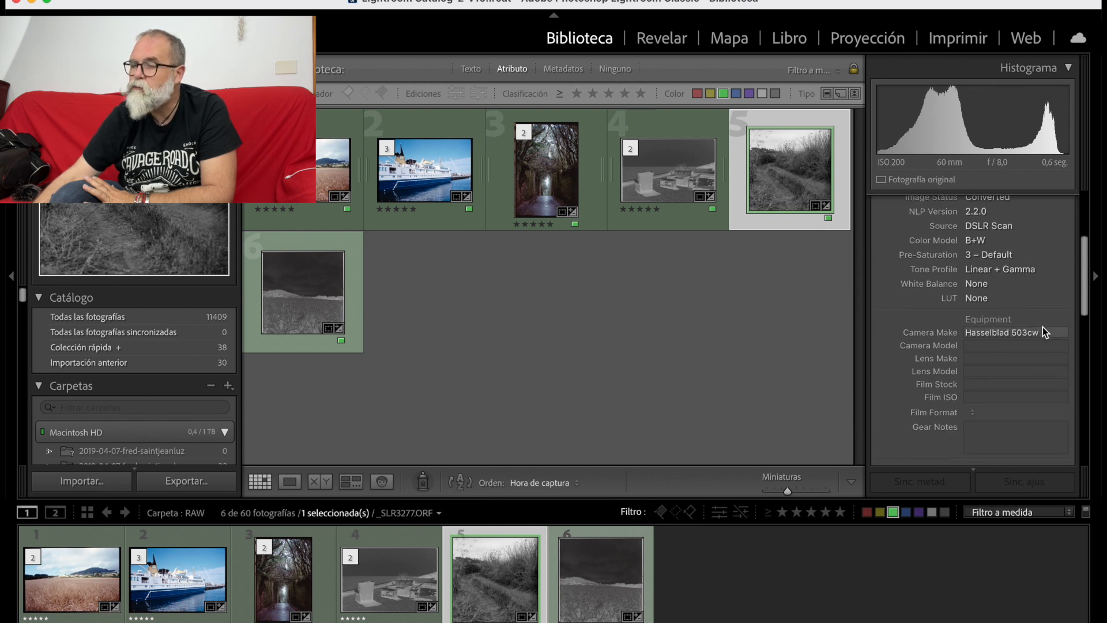
Enter kodak as the Film Stock in the grassy path photo's equipment metadata
left_click(1043, 331)
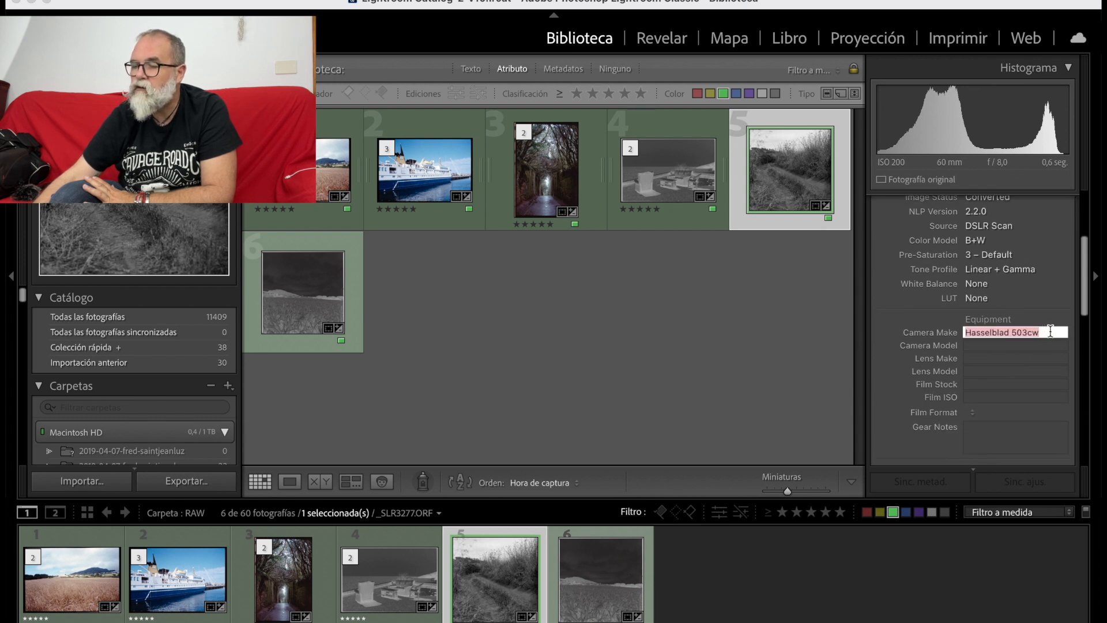
left_click(1003, 358)
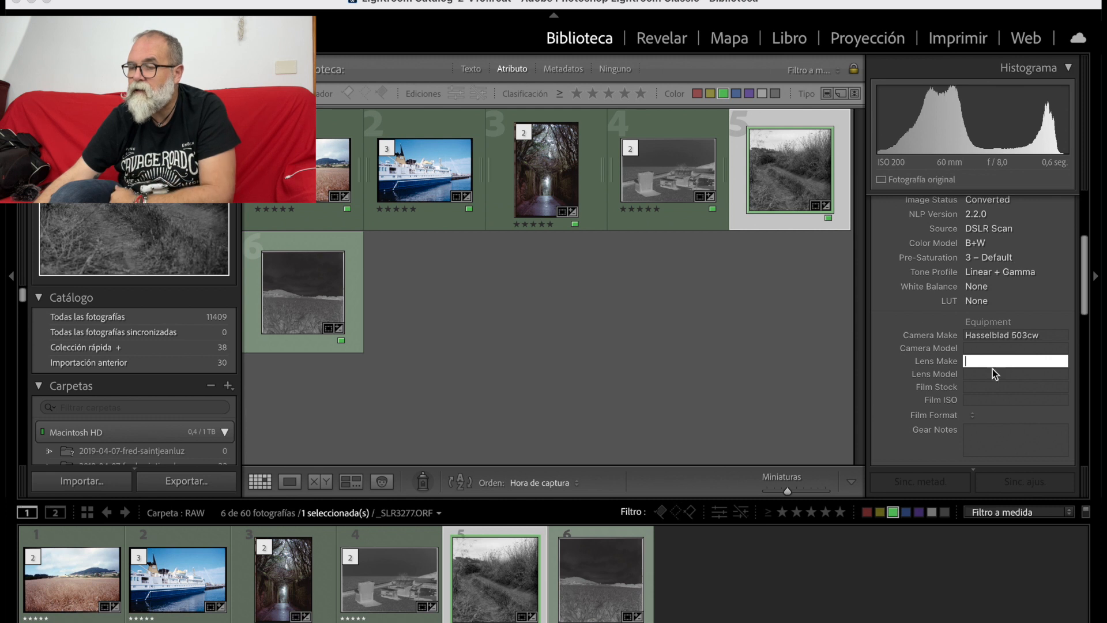
left_click(989, 389)
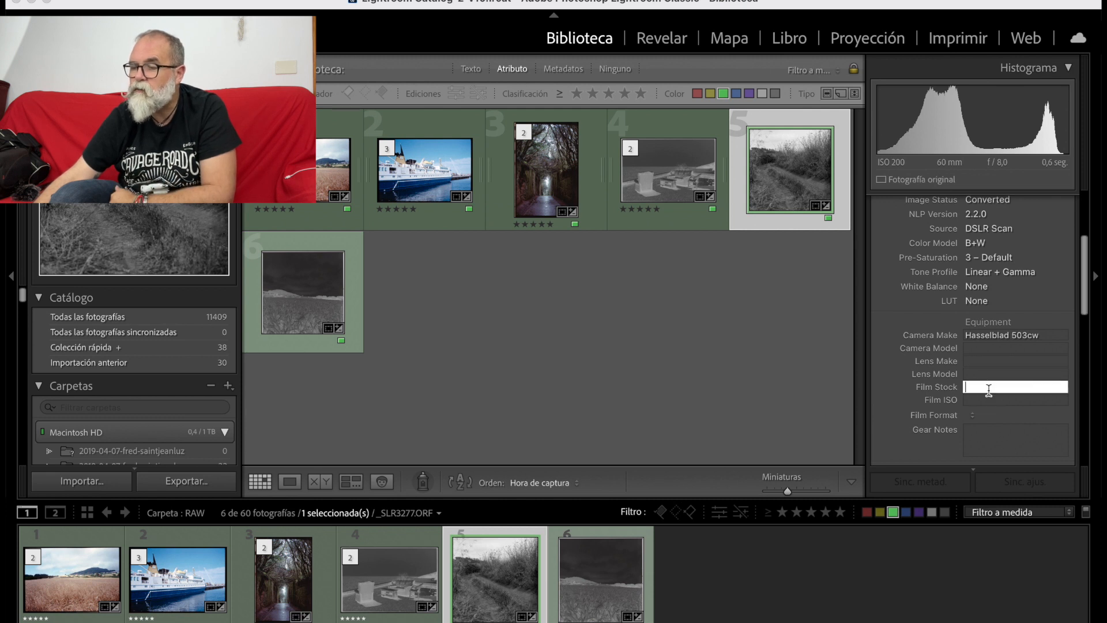
type("kodak")
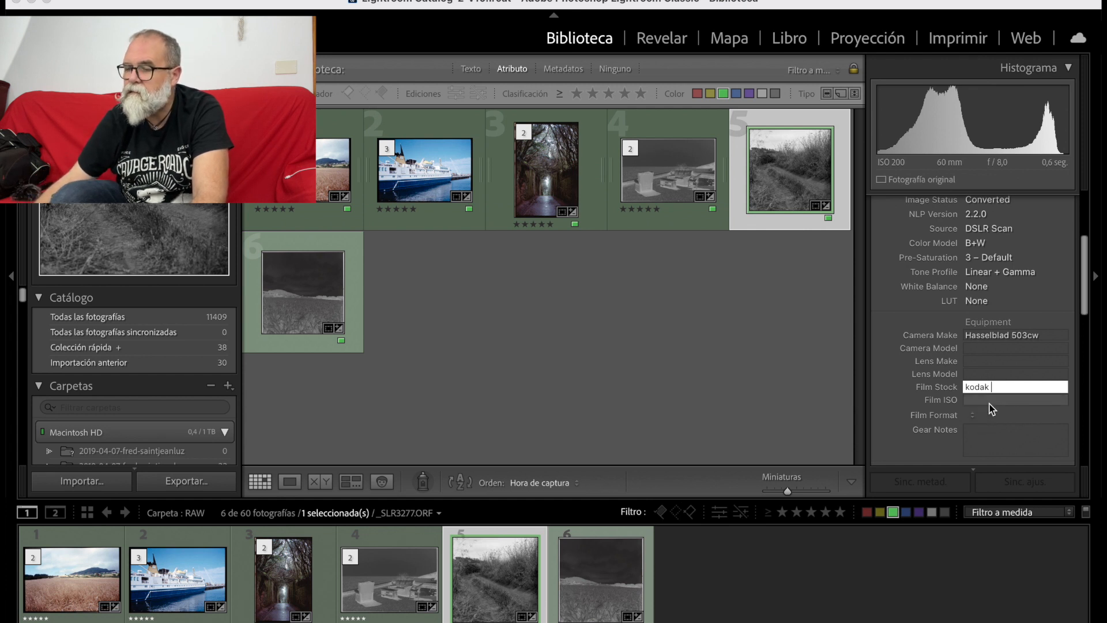
key("Return")
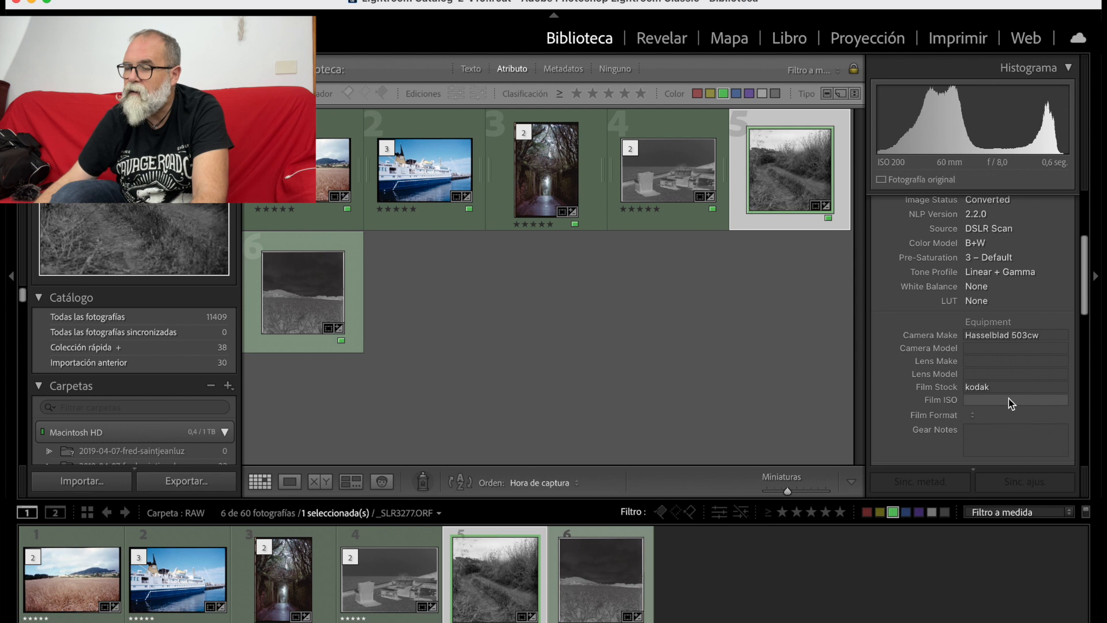
Set the grassy path photo's Film ISO to 100 and its Film Format to 6x6
left_click(1009, 400)
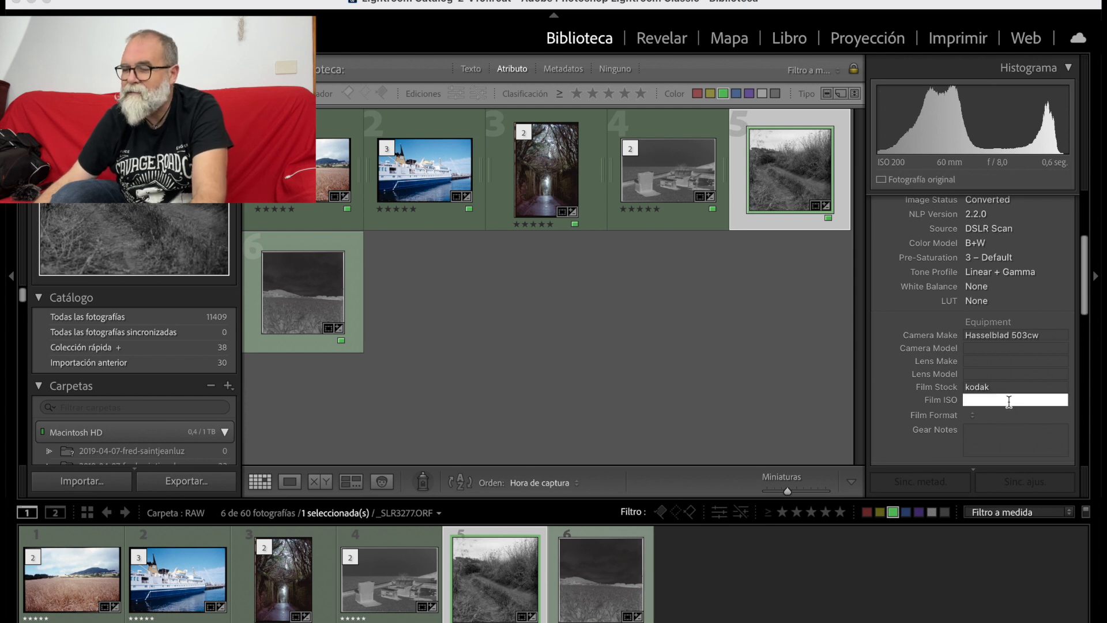
type("100")
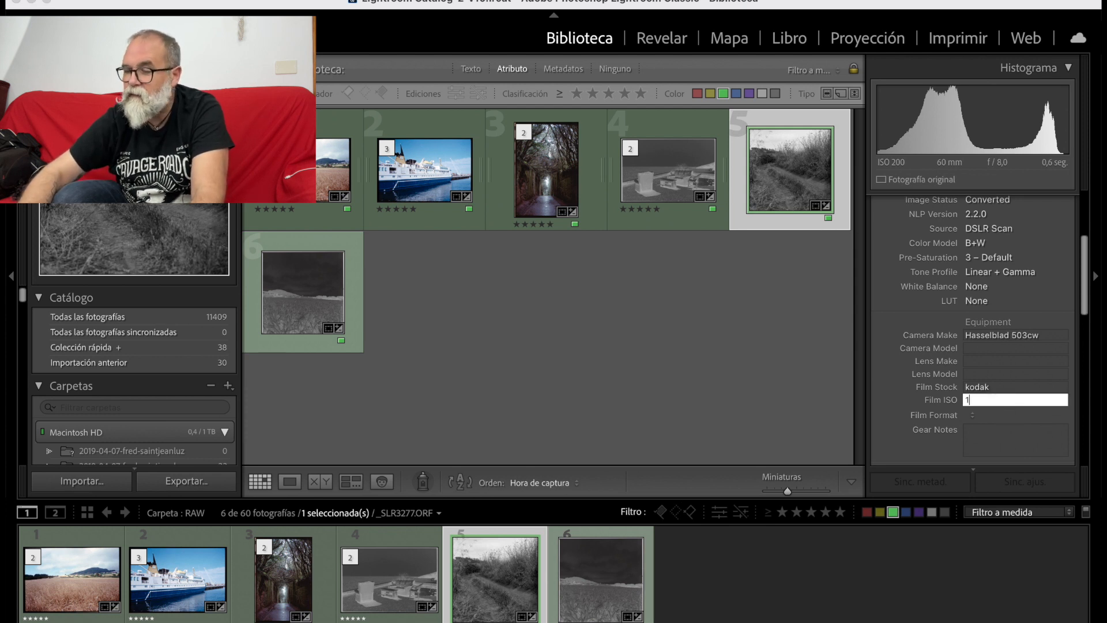
left_click(1002, 419)
scroll(1004, 469, "down", 3)
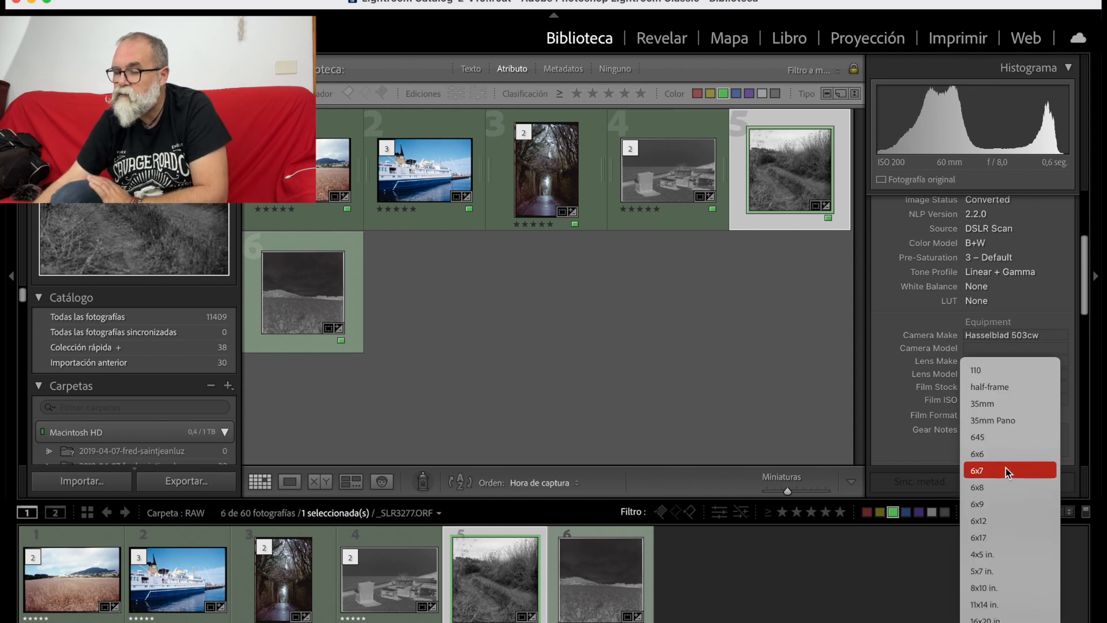
left_click(1002, 454)
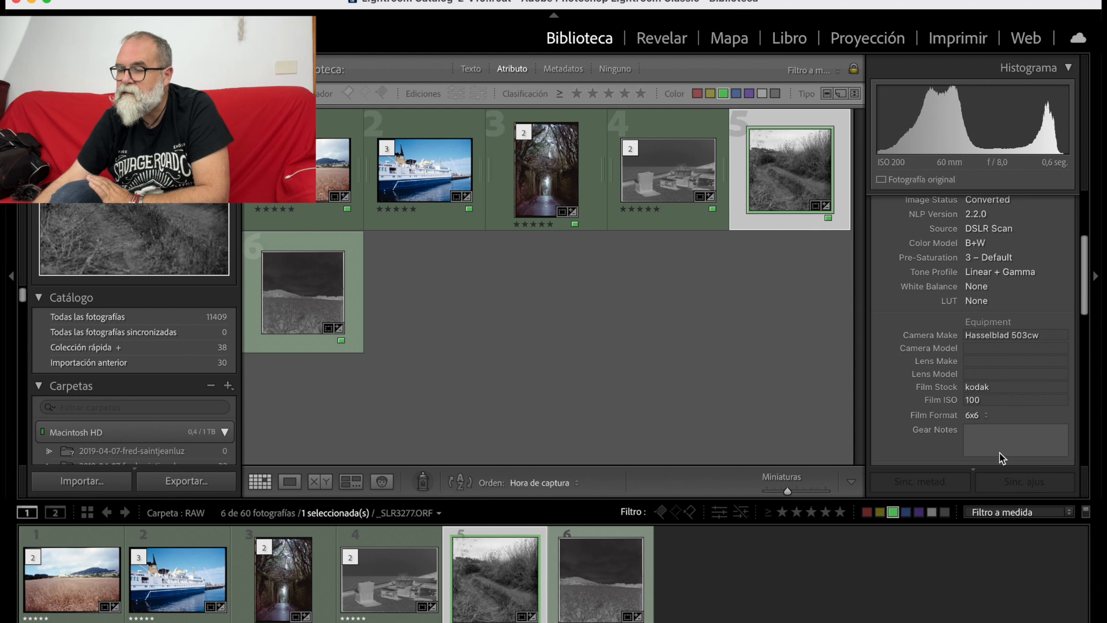
left_click(1001, 443)
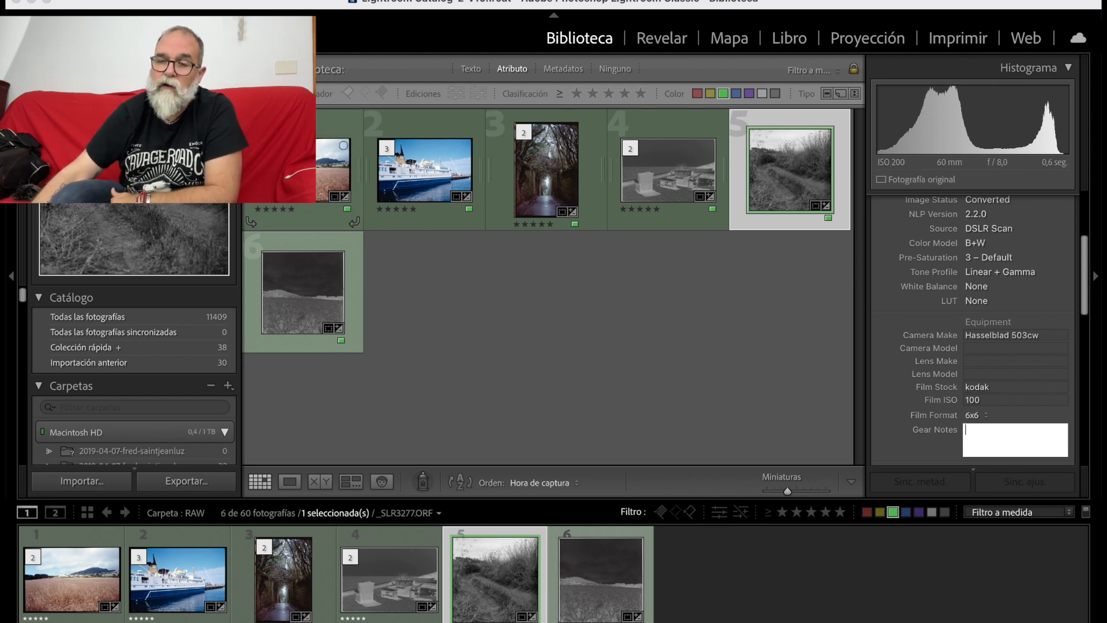
Open the export settings for the grassy path photo and look through the standard hard-disk export options
left_click(168, 1)
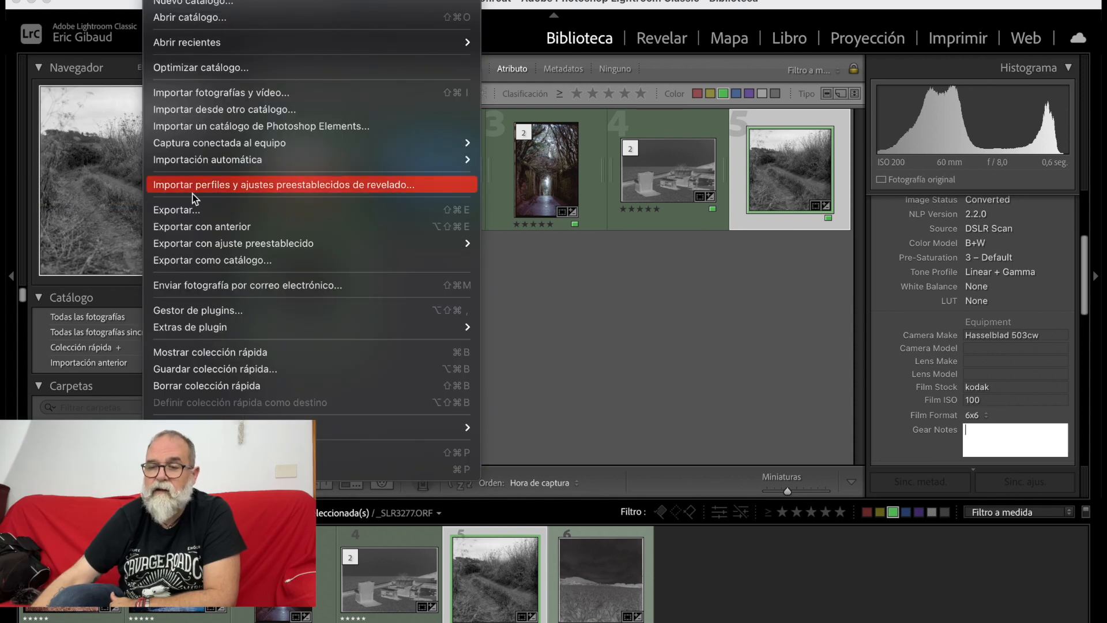
left_click(196, 209)
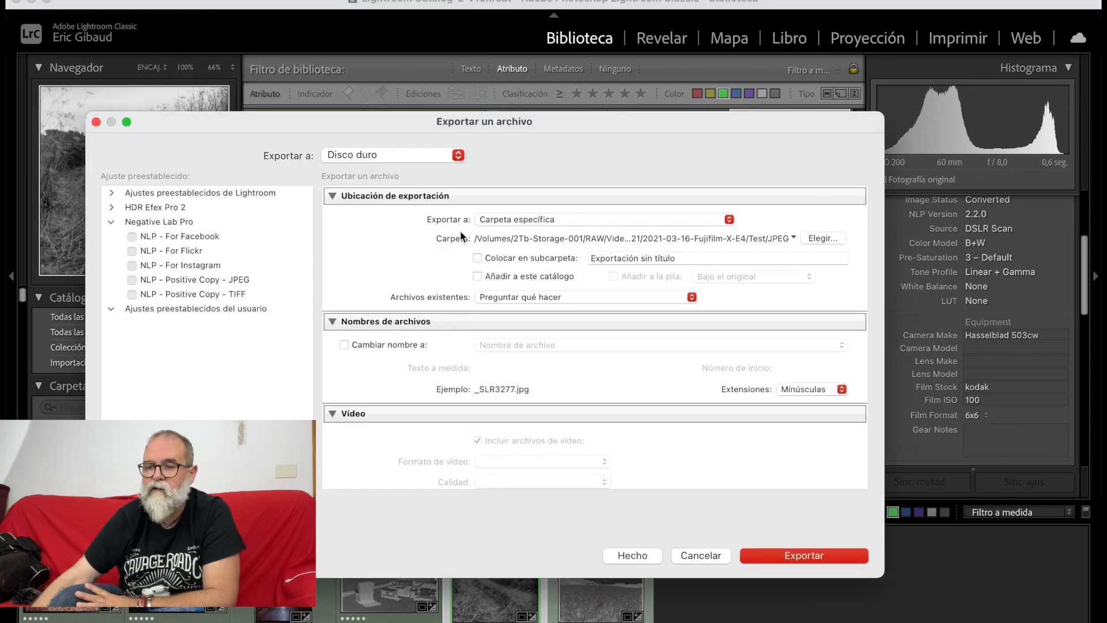
left_click(110, 222)
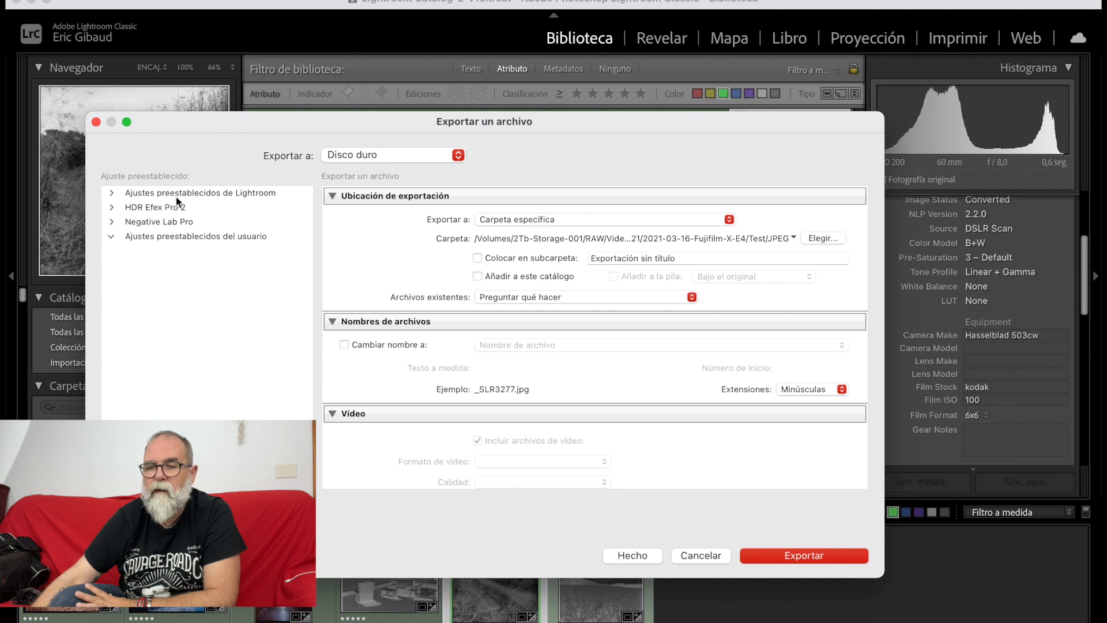
left_click(178, 194)
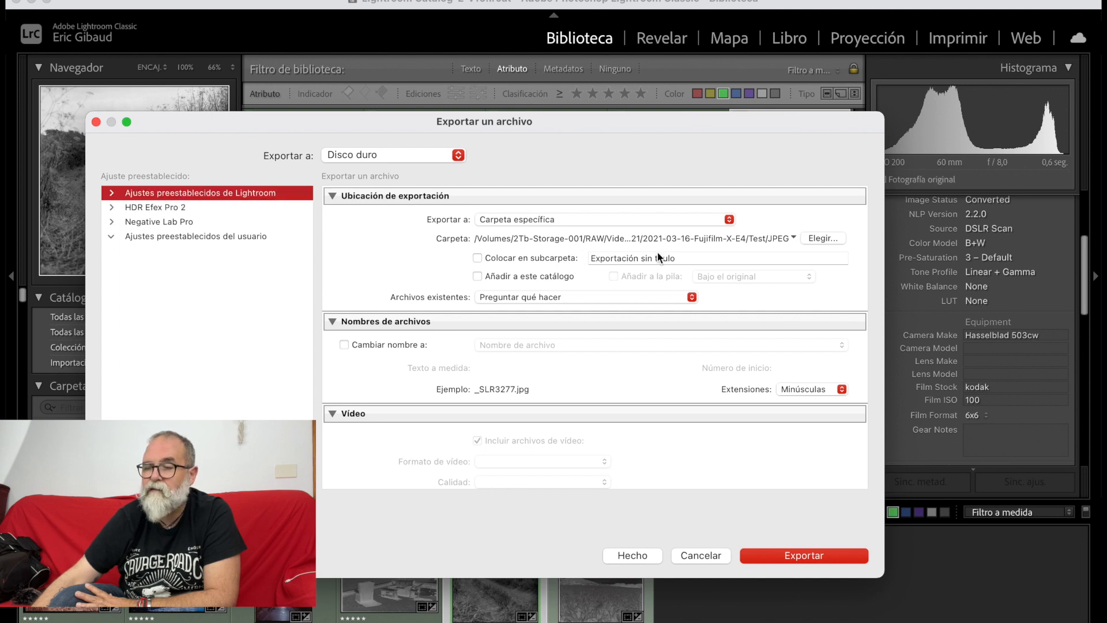
scroll(680, 250, "down", 5)
scroll(680, 250, "down", 5)
scroll(681, 251, "up", 10)
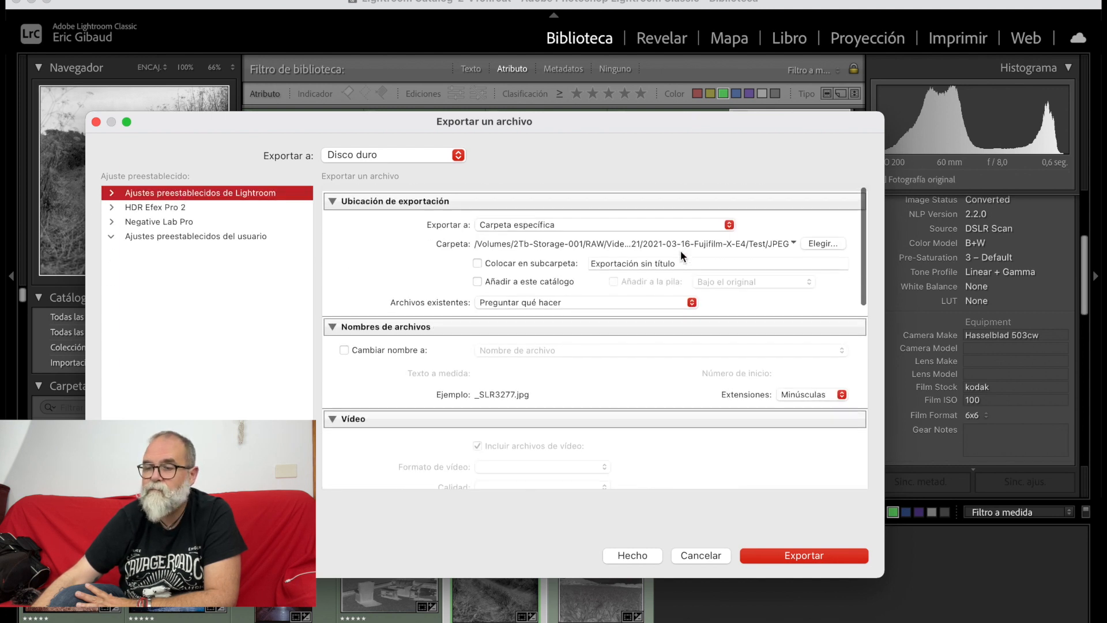
Load the NLP - Positive Copy - JPEG export preset, review its metadata, caption, file naming and JPEG settings, and close without exporting
left_click(113, 223)
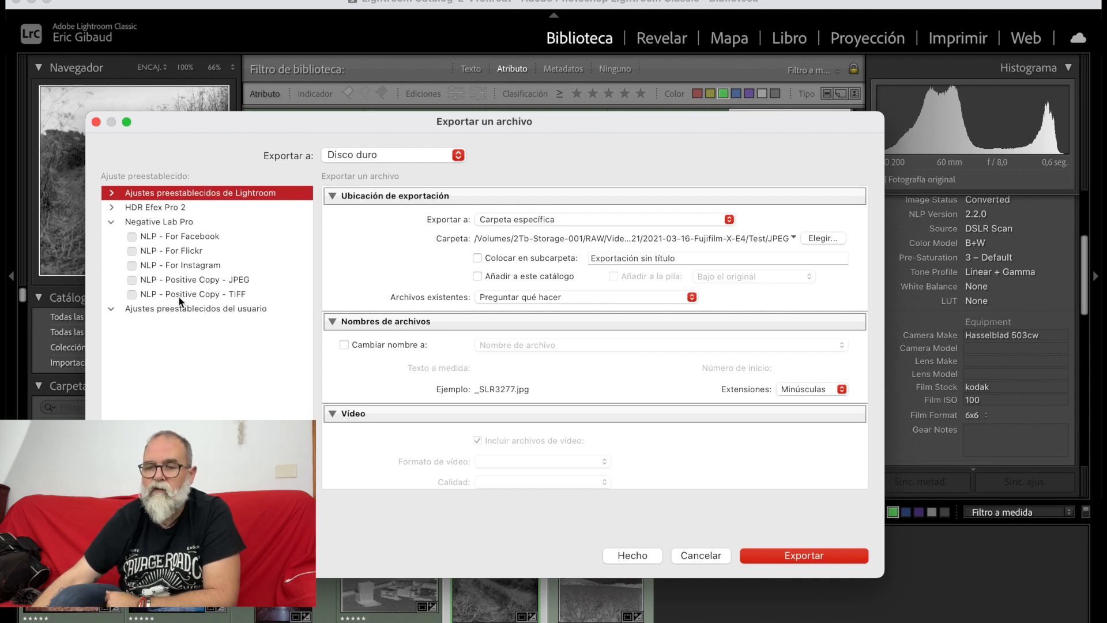
left_click(237, 281)
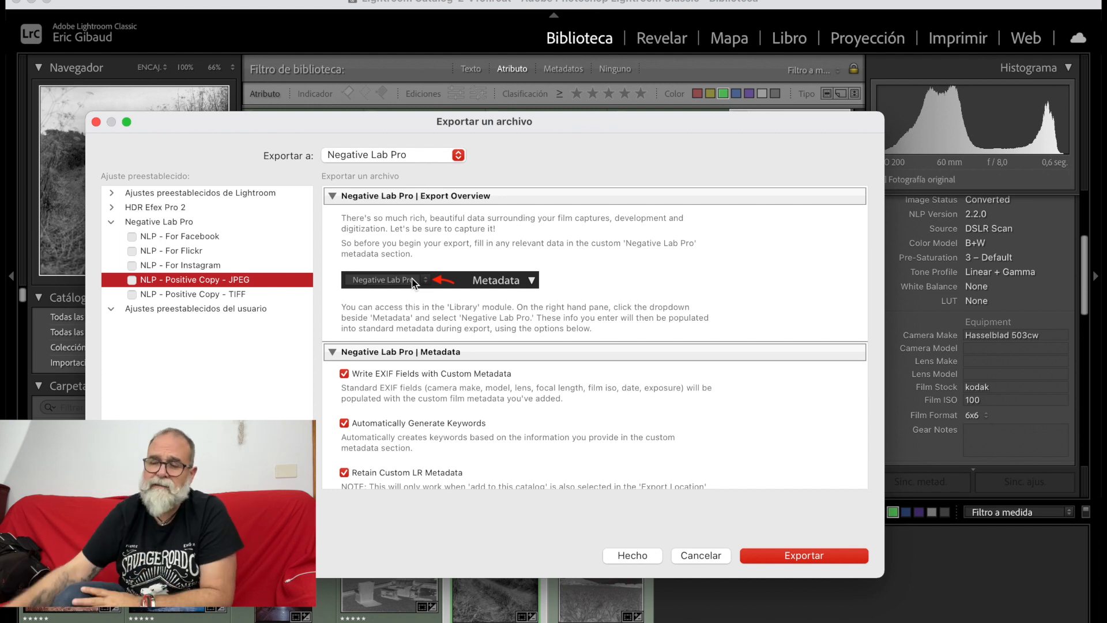
scroll(665, 310, "down", 5)
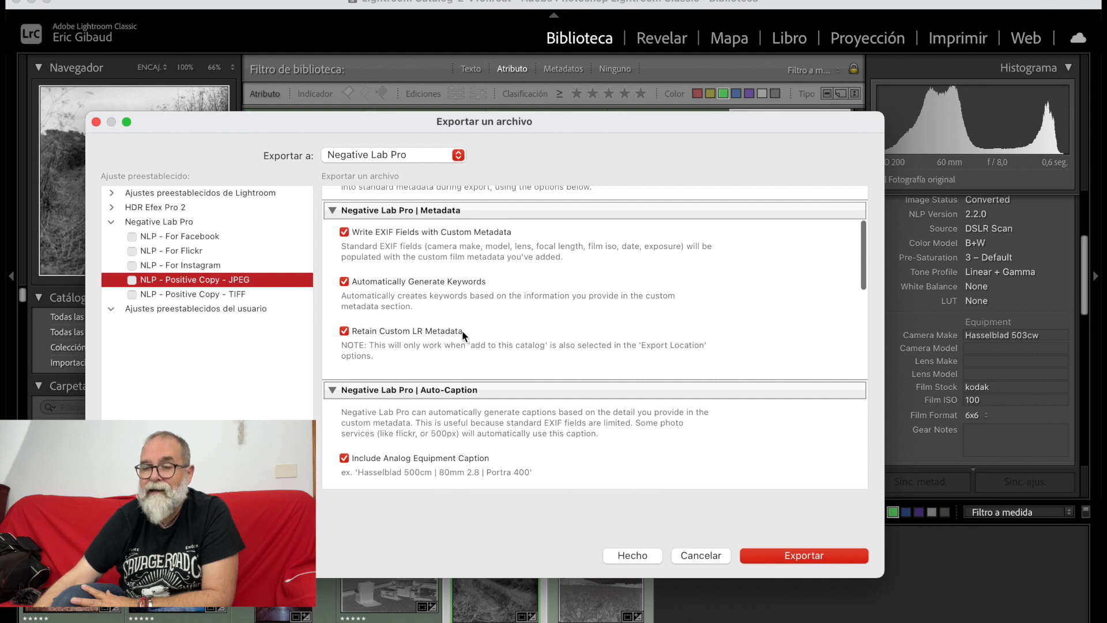
scroll(462, 331, "down", 10)
scroll(462, 321, "down", 5)
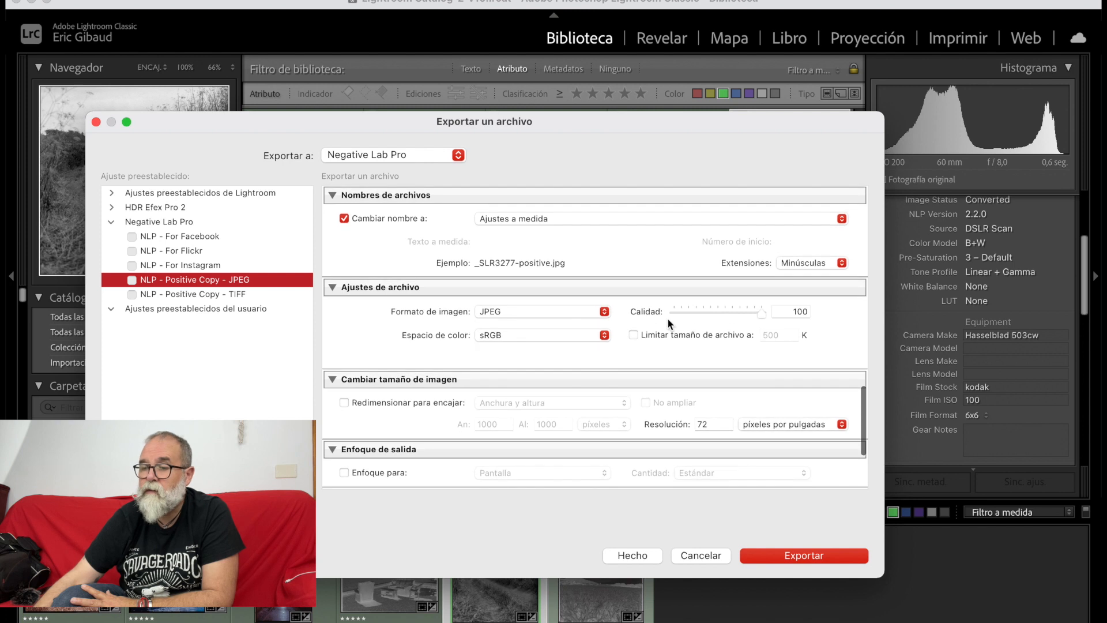
scroll(668, 320, "down", 4)
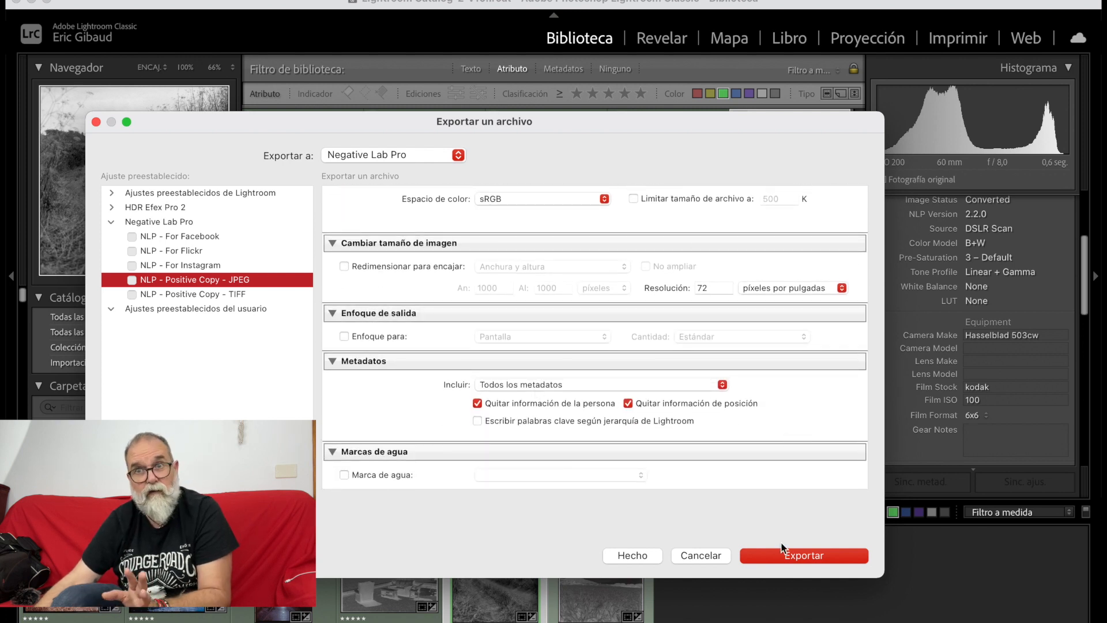
left_click(702, 556)
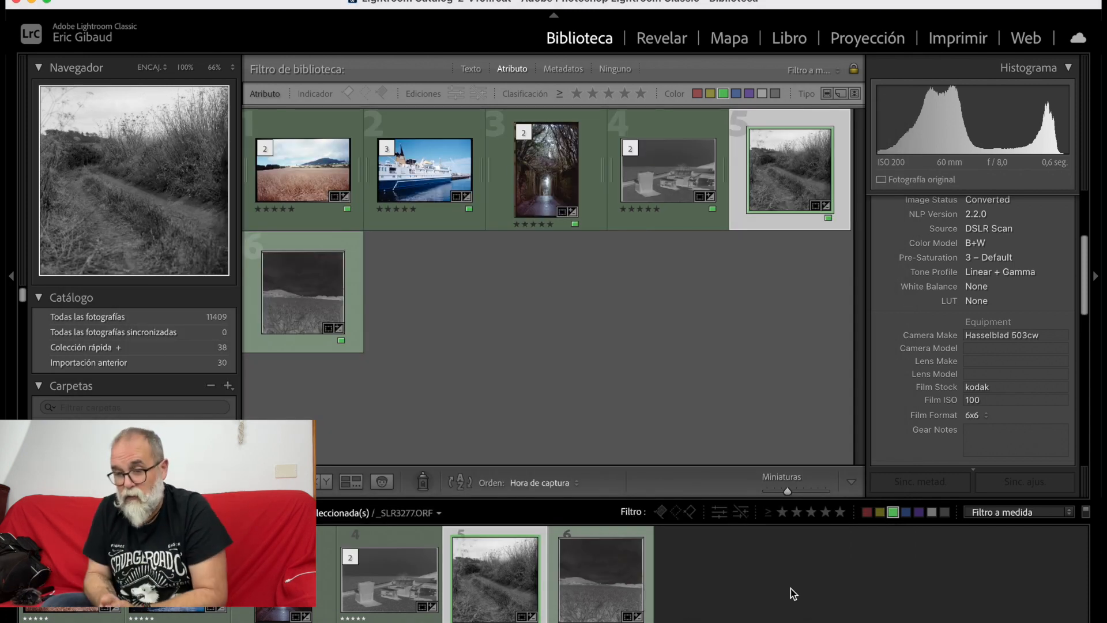